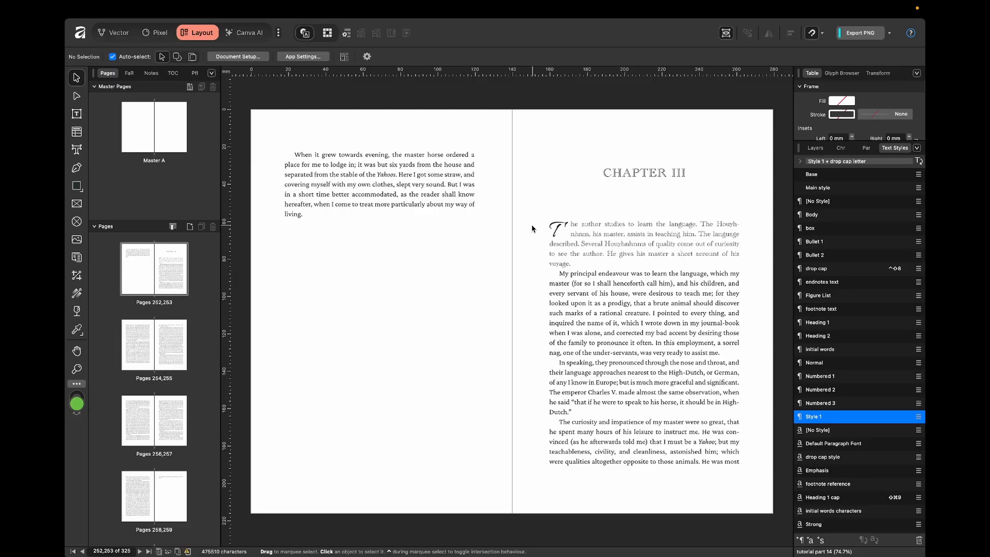
Show the Index panel and dock it in the same group as the Pages panel.
scroll(369, 183, "up", 3)
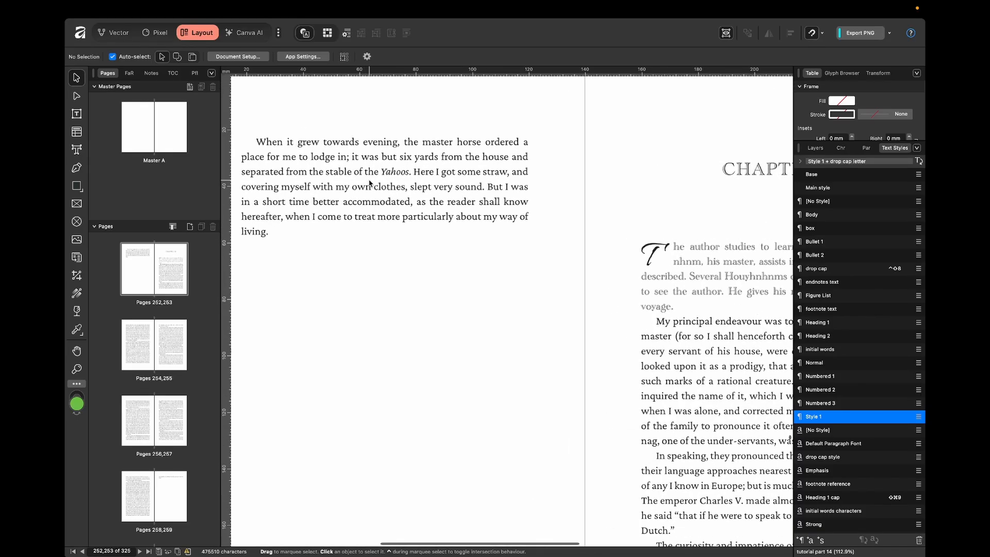
left_click(352, 8)
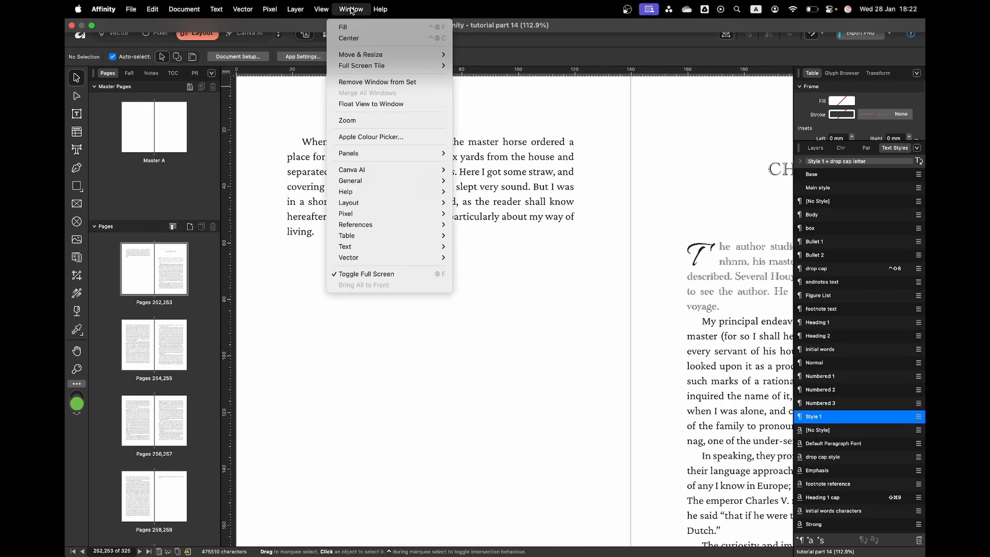
mouse_move(375, 226)
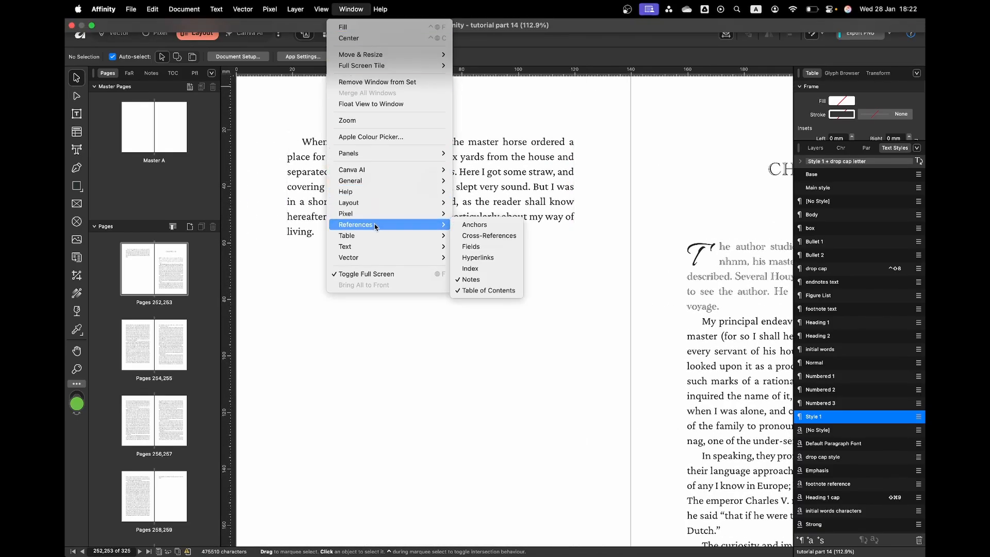
left_click(486, 270)
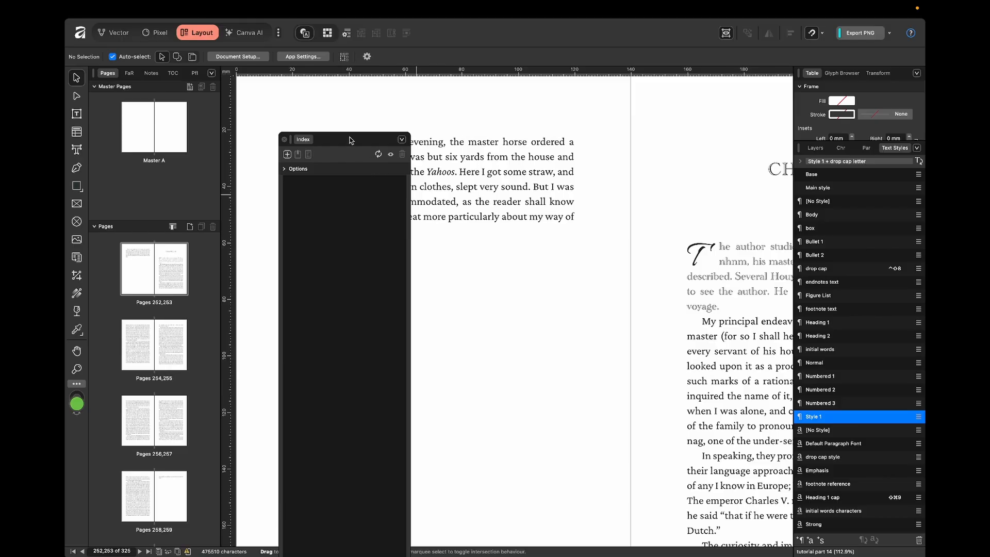
left_click_drag(351, 140, 163, 78)
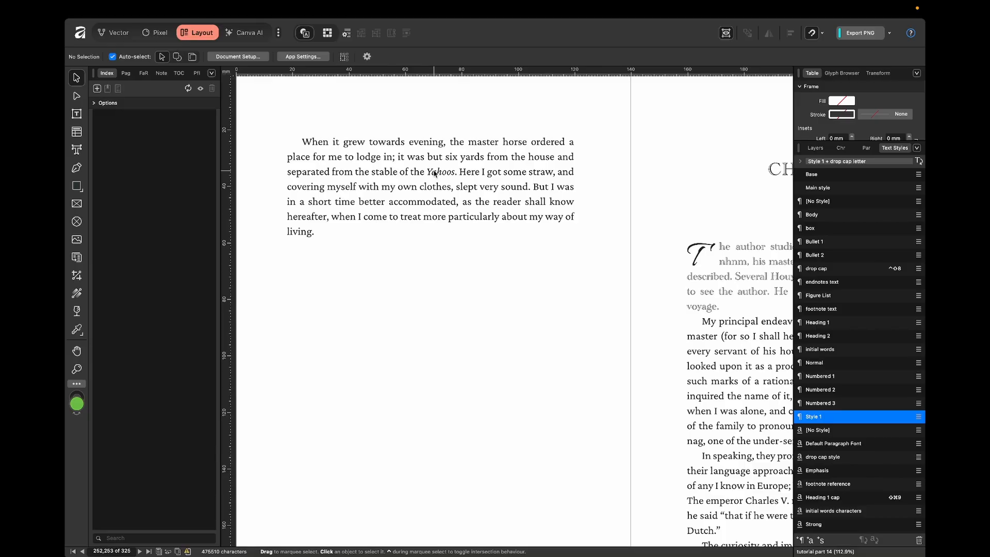
Add an index topic reference for the word "Yahoos" on page 252, with no parent topic or style override.
scroll(434, 174, "up", 3)
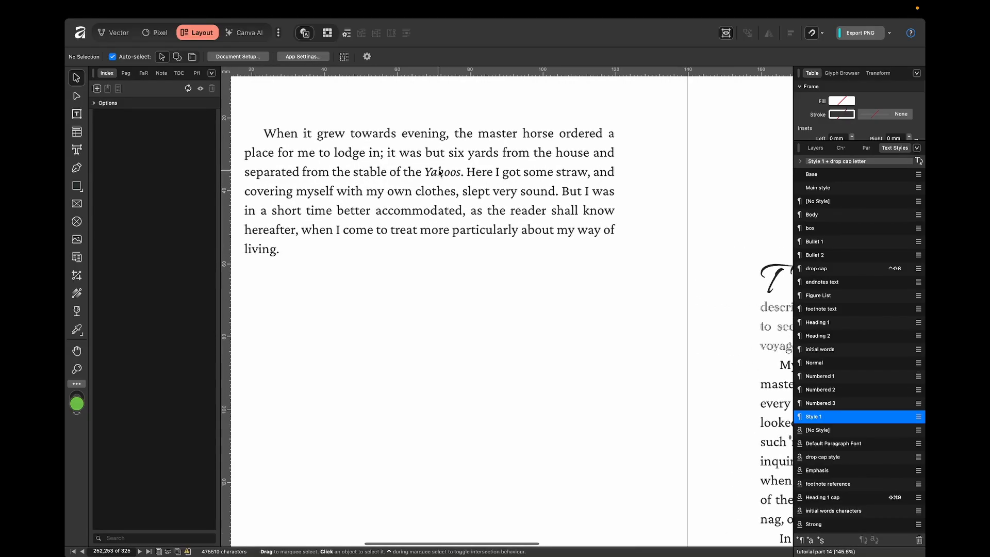
double_click(439, 172)
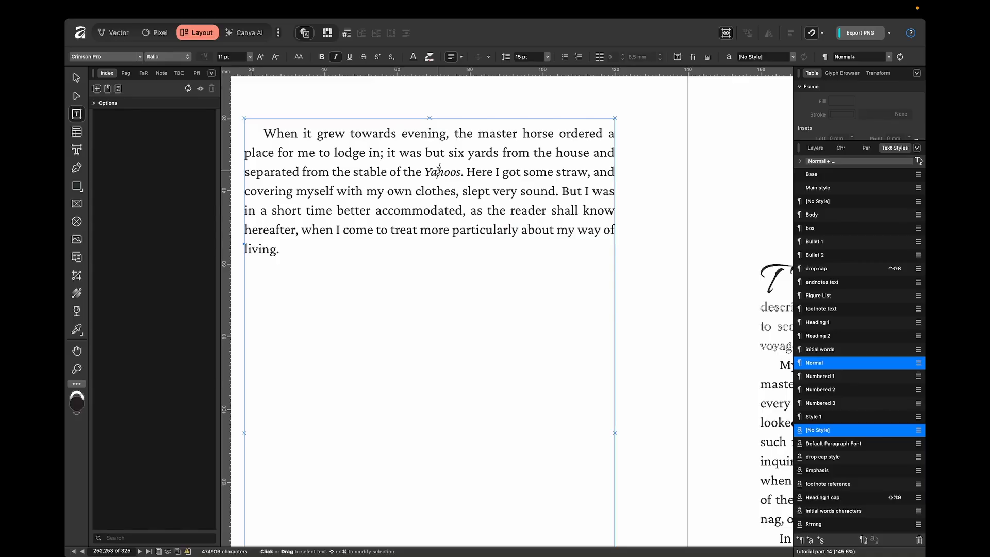
double_click(447, 169)
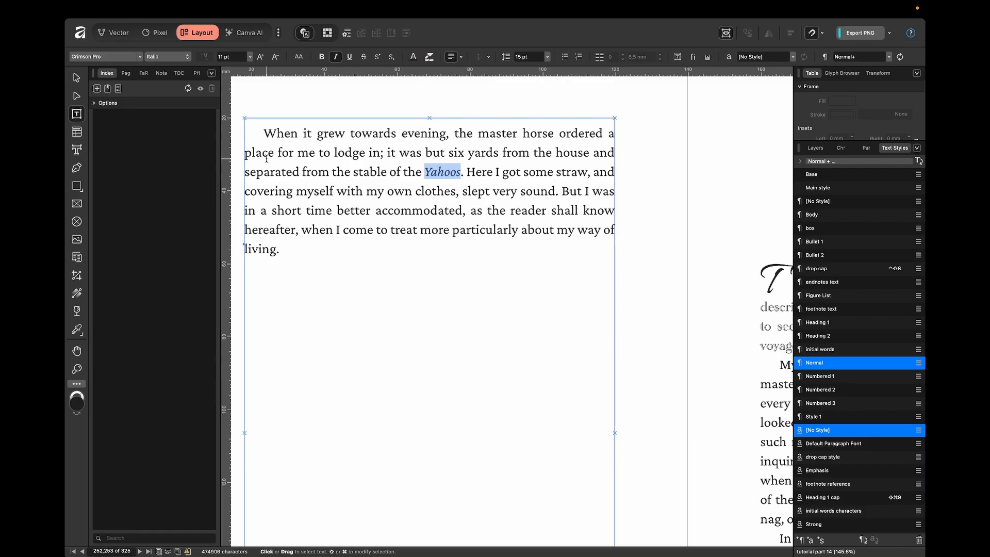
left_click(108, 90)
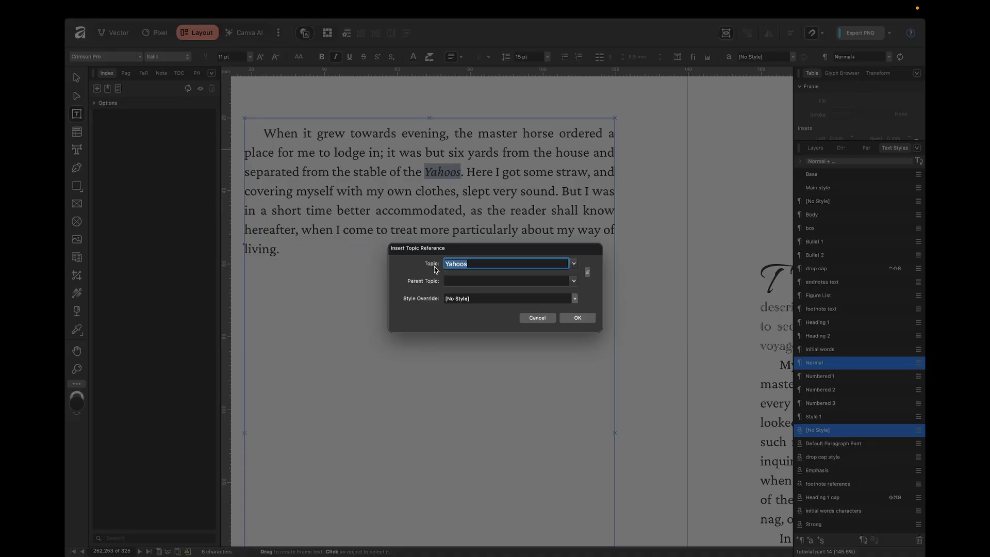
left_click(482, 266)
left_click(471, 279)
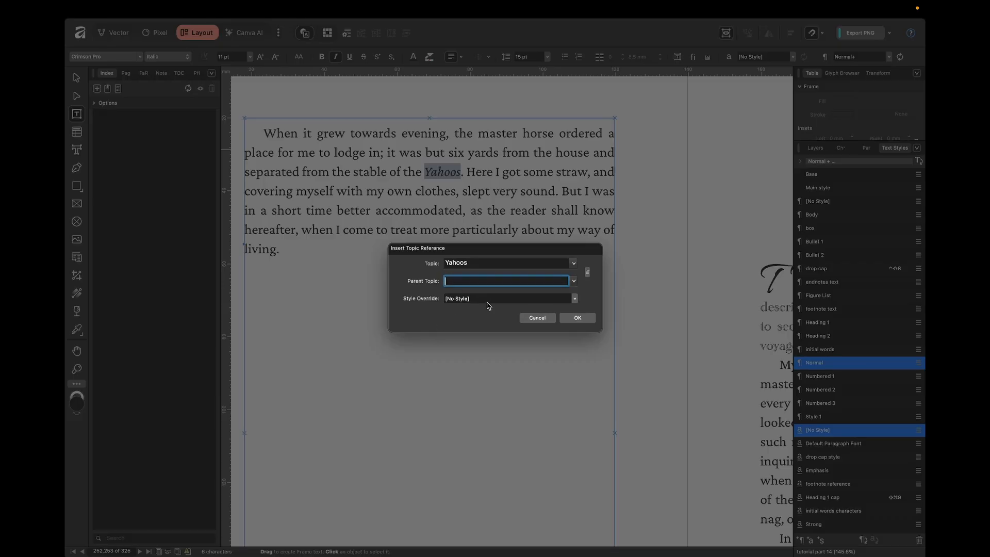
left_click(577, 318)
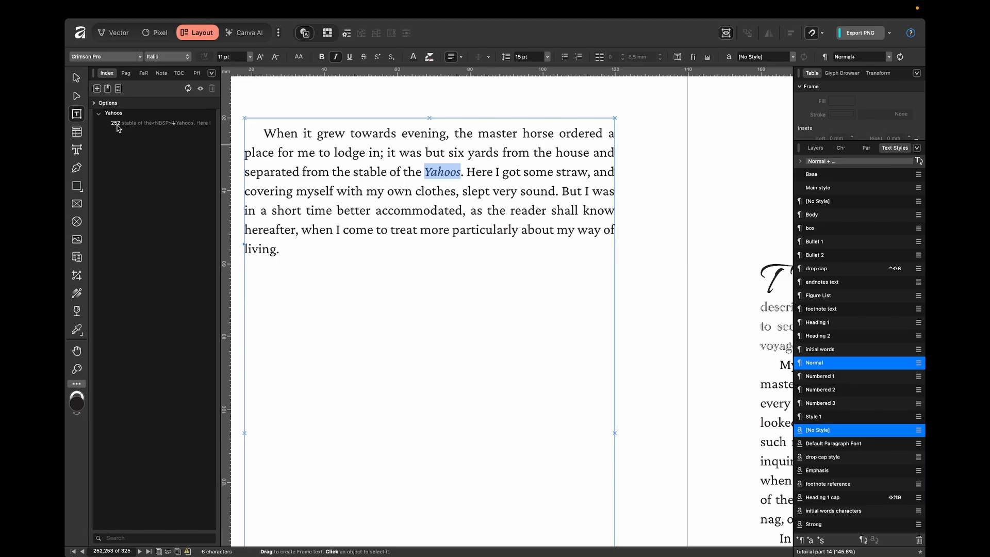
Add an index topic reference for "Houyhnhnms" at the start of its paragraph on page 255.
scroll(433, 206, "down", 2)
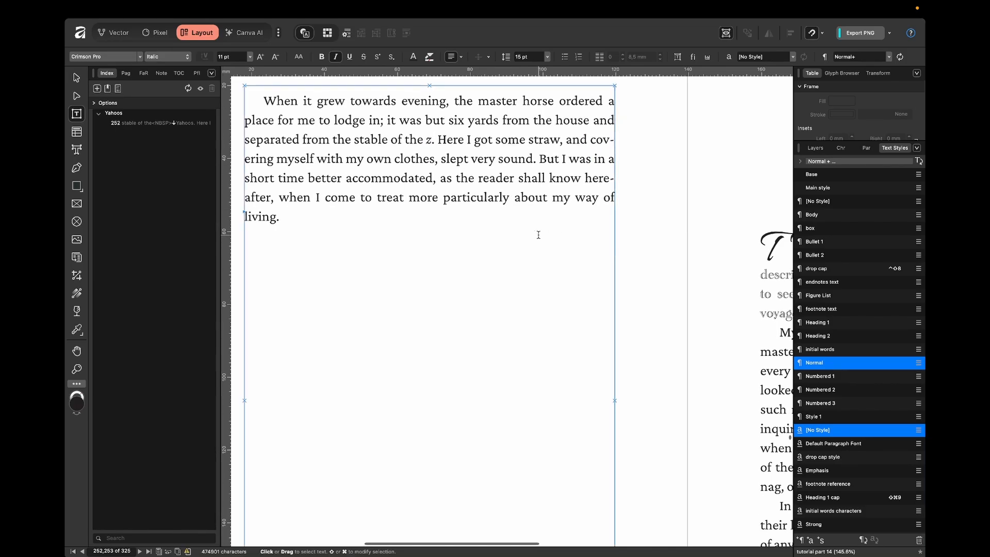
left_click(661, 270)
scroll(660, 270, "down", 12)
scroll(657, 267, "right", 15)
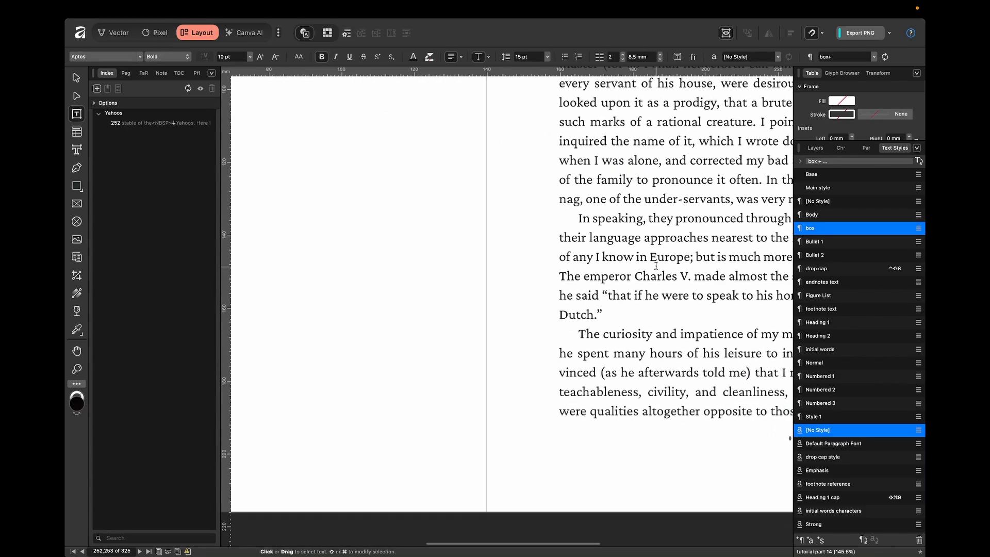
scroll(657, 266, "down", 15)
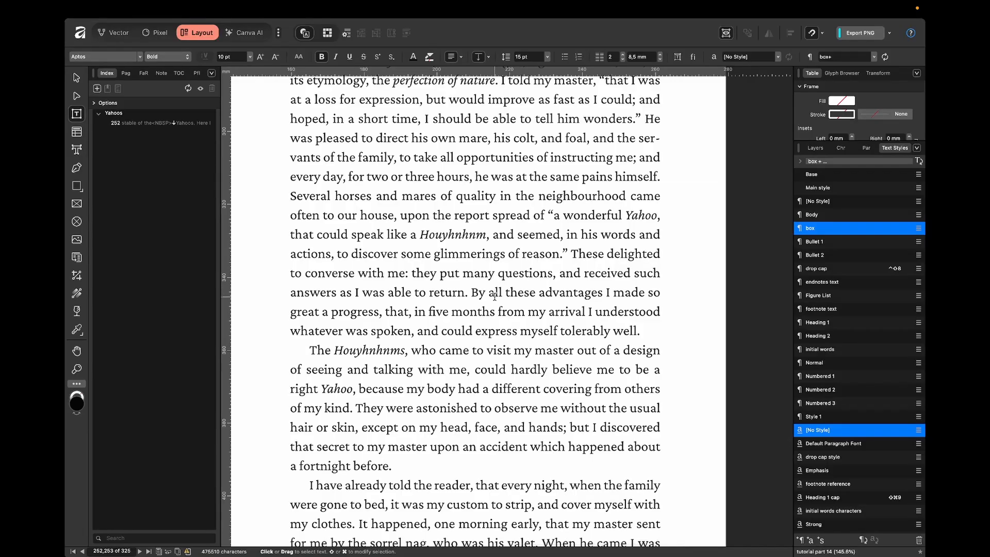
scroll(494, 299, "down", 1)
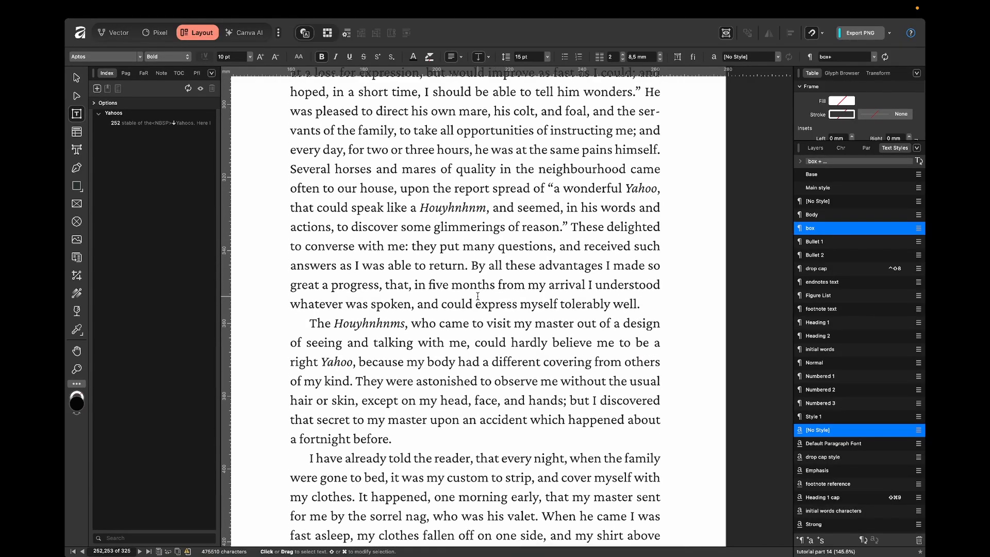
double_click(358, 323)
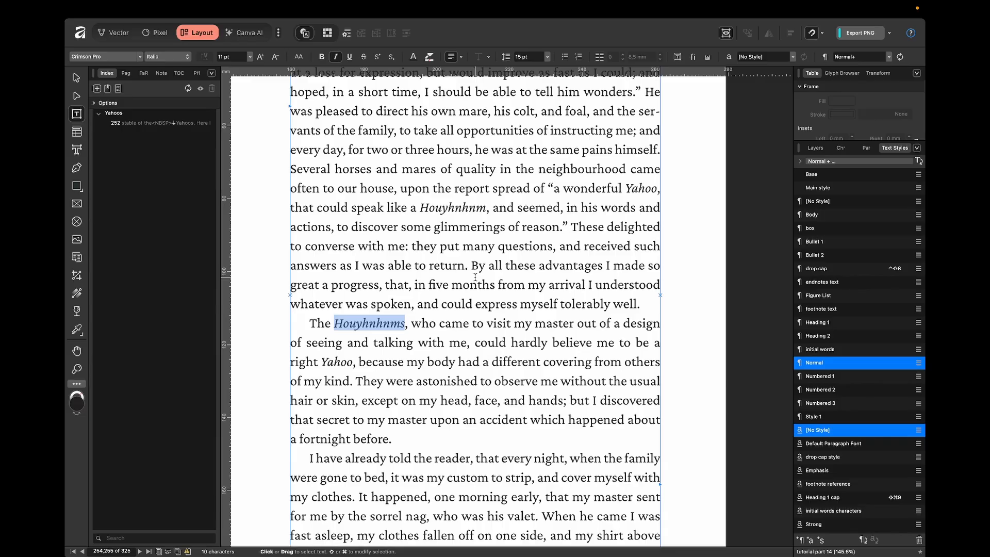
left_click(109, 91)
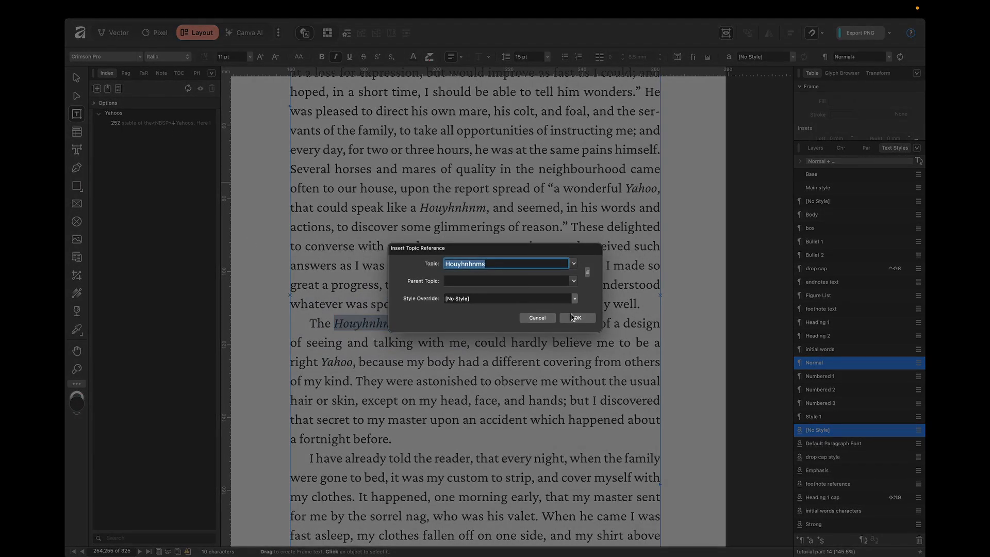
left_click(573, 317)
left_click(450, 341)
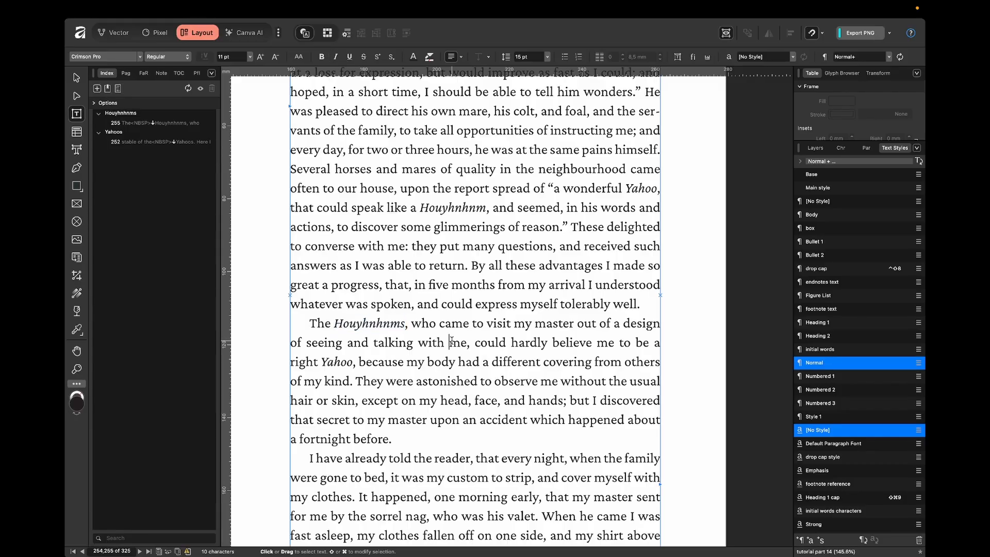
Add an index topic reference for the phrase "justice lay" on page 271.
scroll(450, 341, "down", 20)
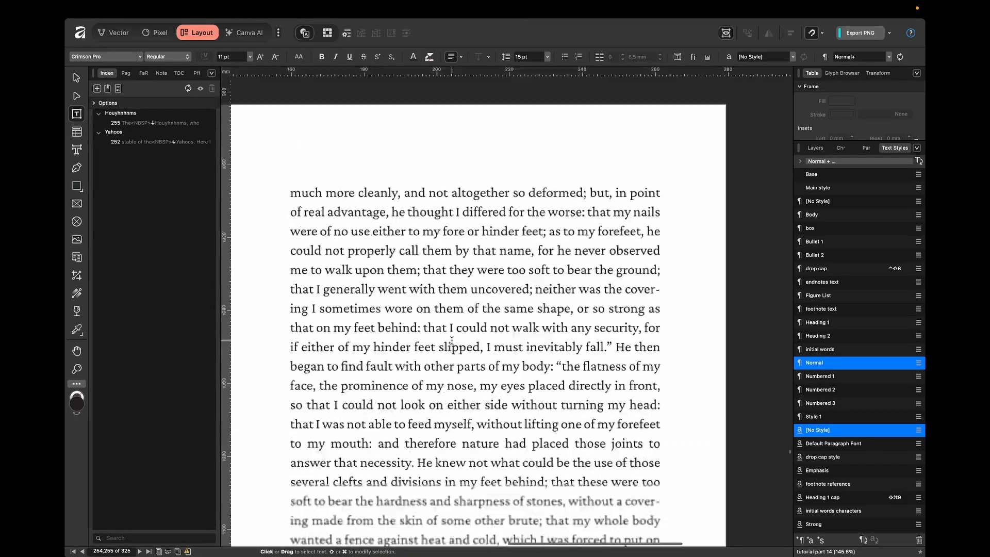
scroll(451, 340, "down", 20)
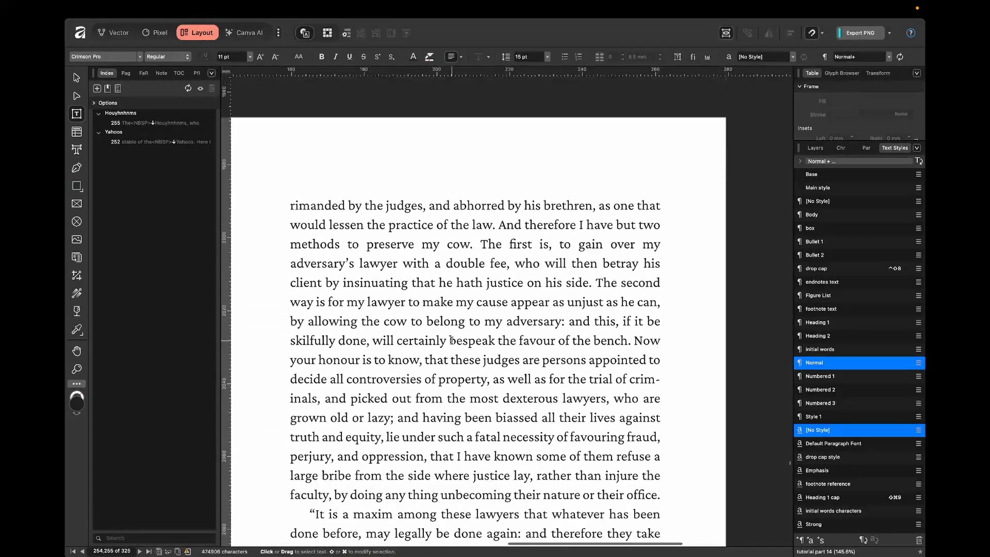
scroll(458, 381, "down", 5)
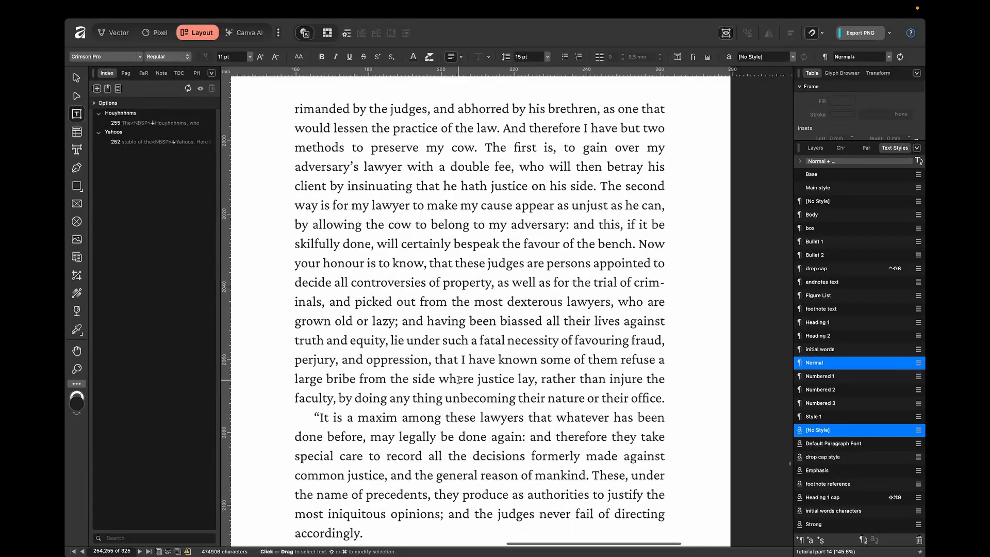
double_click(491, 375)
left_click_drag(491, 375, 531, 377)
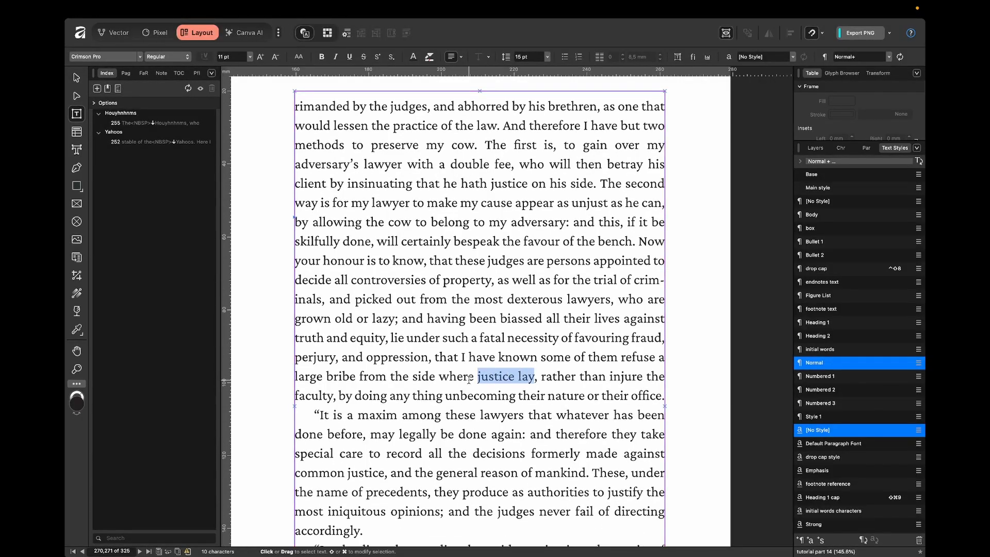
left_click(107, 89)
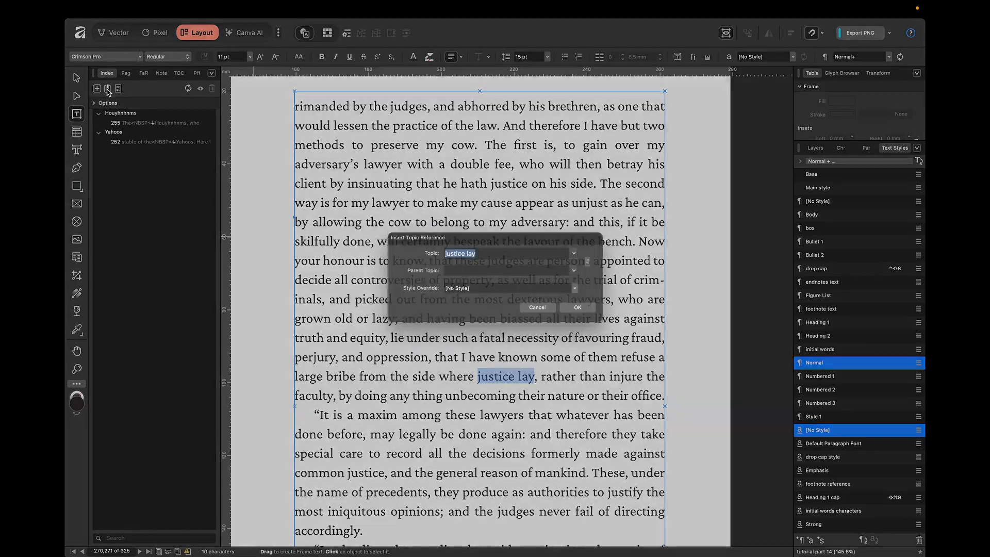
left_click(588, 310)
Add an index topic reference for the word "objections" on page 321, and deselect the text.
scroll(537, 421, "down", 20)
scroll(526, 418, "down", 20)
scroll(526, 419, "down", 15)
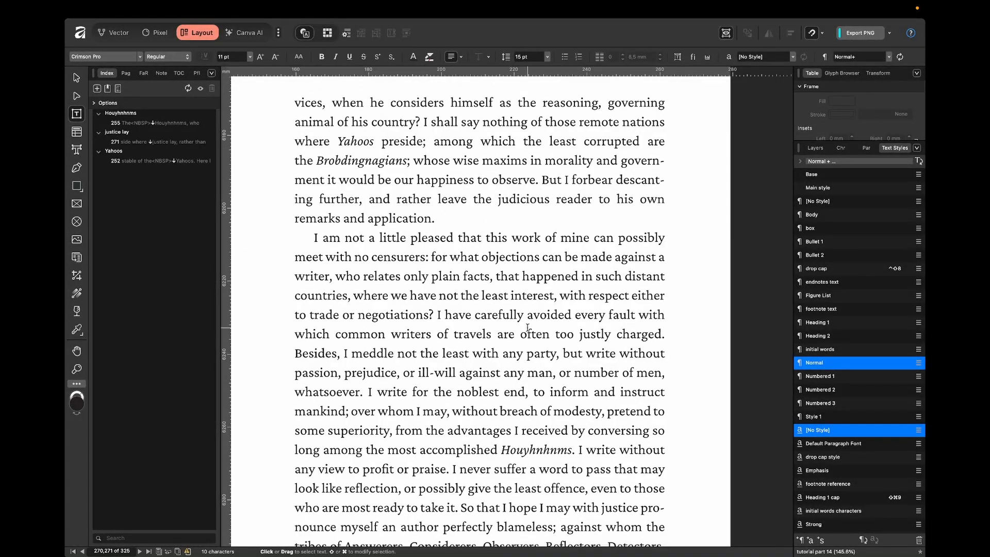
double_click(501, 253)
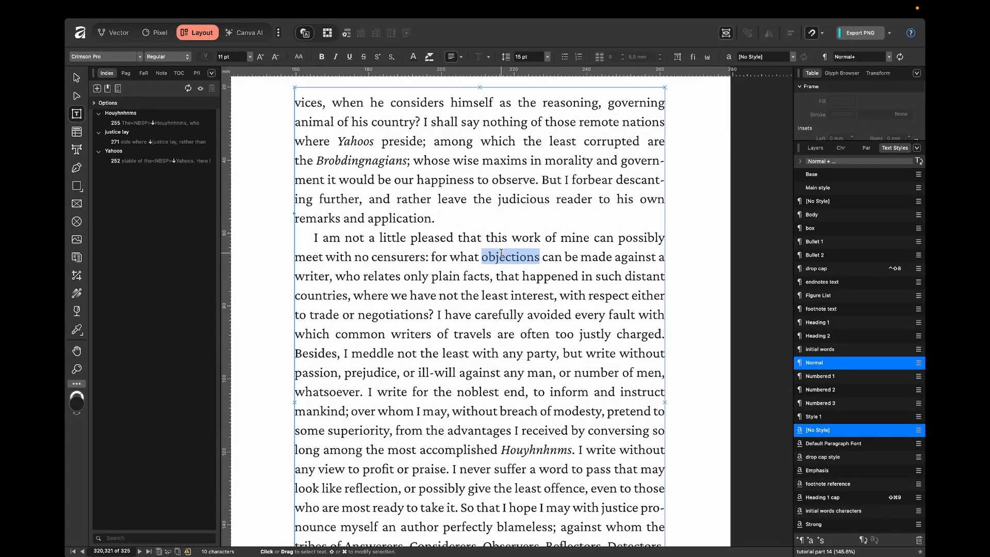
left_click(107, 89)
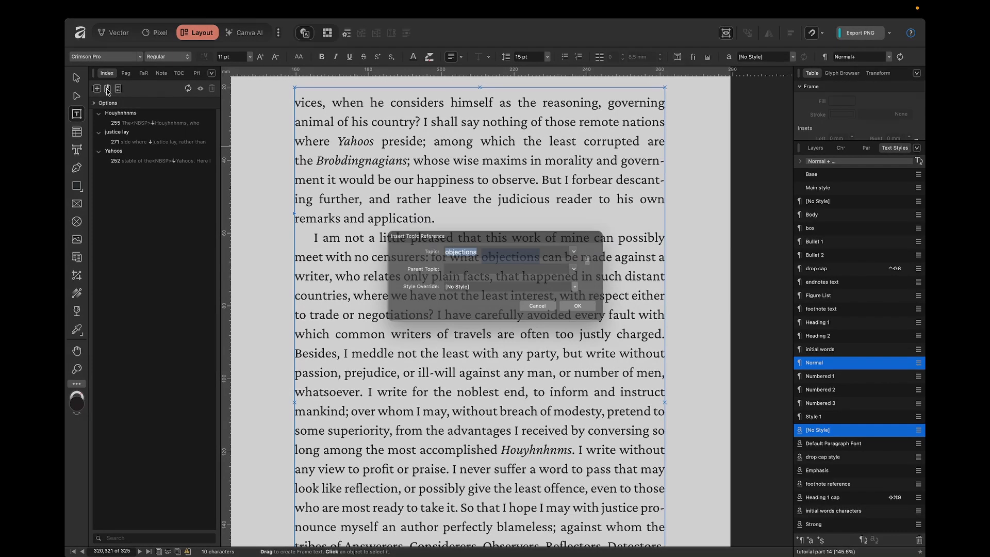
left_click(584, 320)
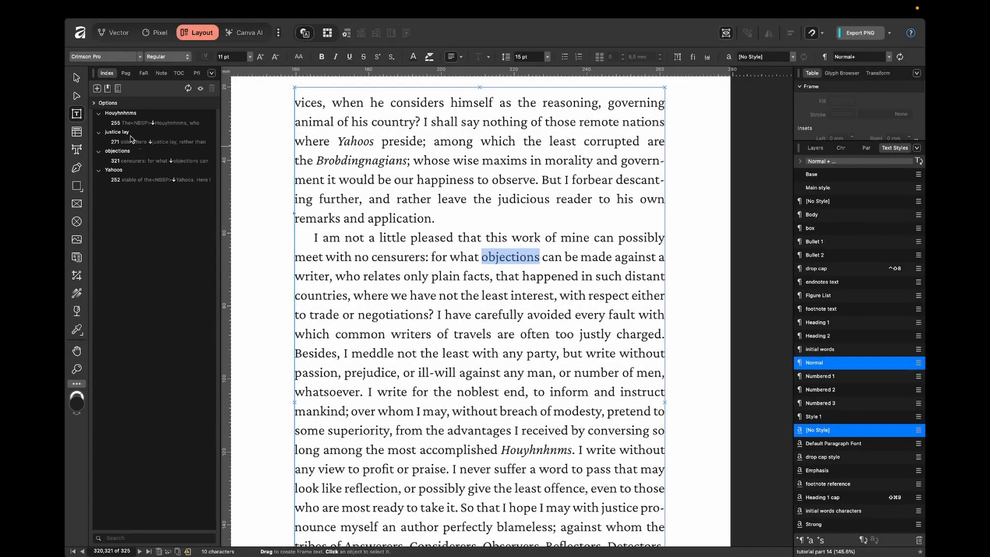
left_click(713, 298)
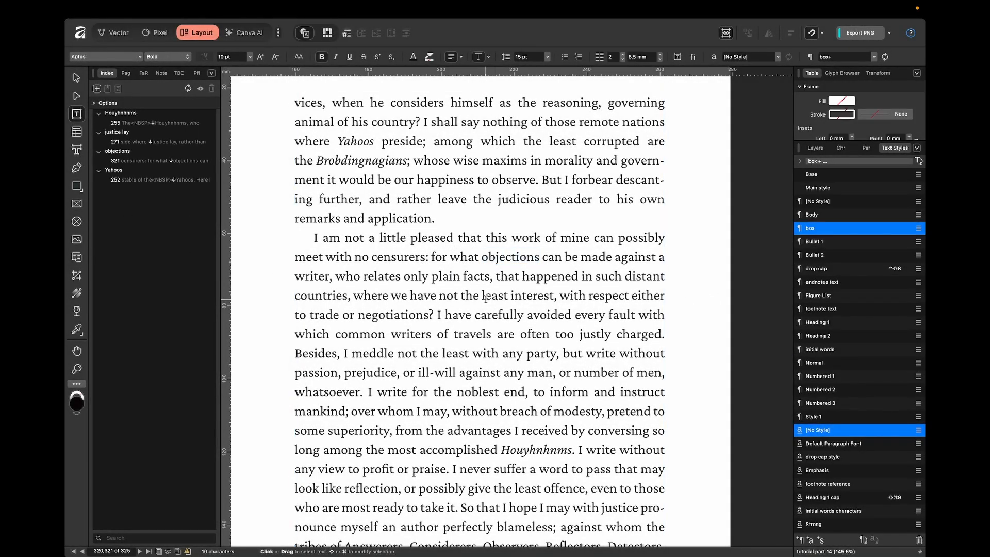
Add one page based on Master A after page 325 at the end of the document.
scroll(481, 298, "down", 3)
scroll(480, 299, "down", 5)
scroll(480, 299, "down", 10)
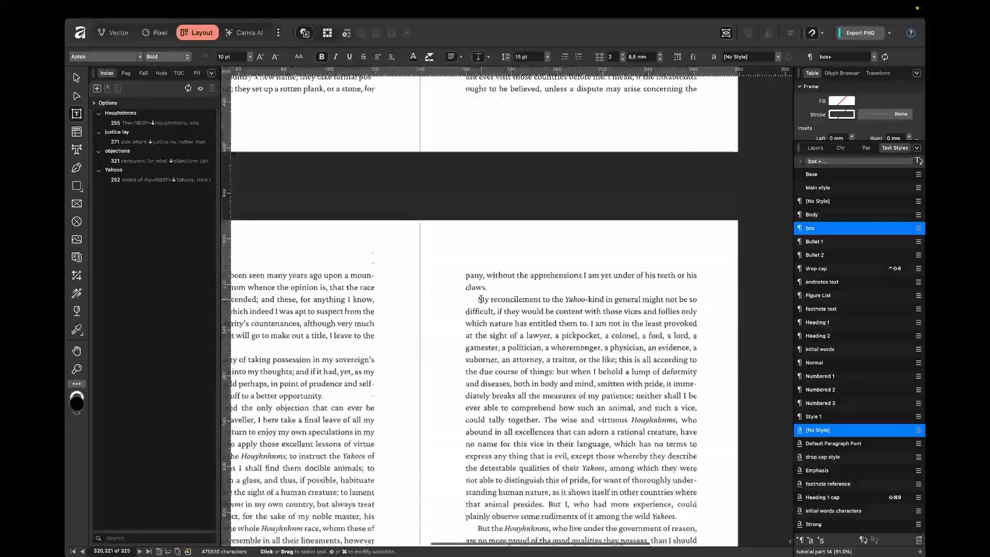
scroll(481, 299, "down", 5)
scroll(481, 299, "up", 3)
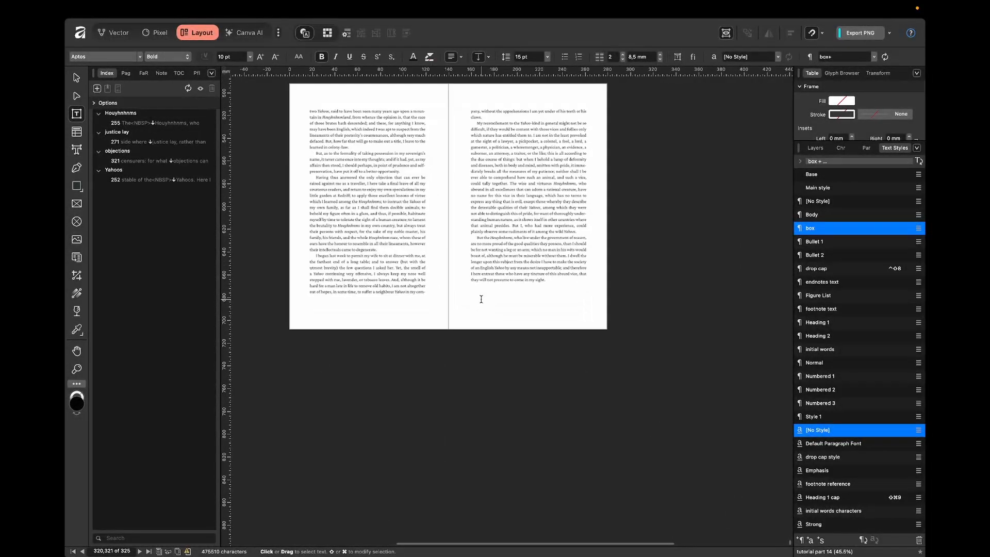
left_click(482, 292)
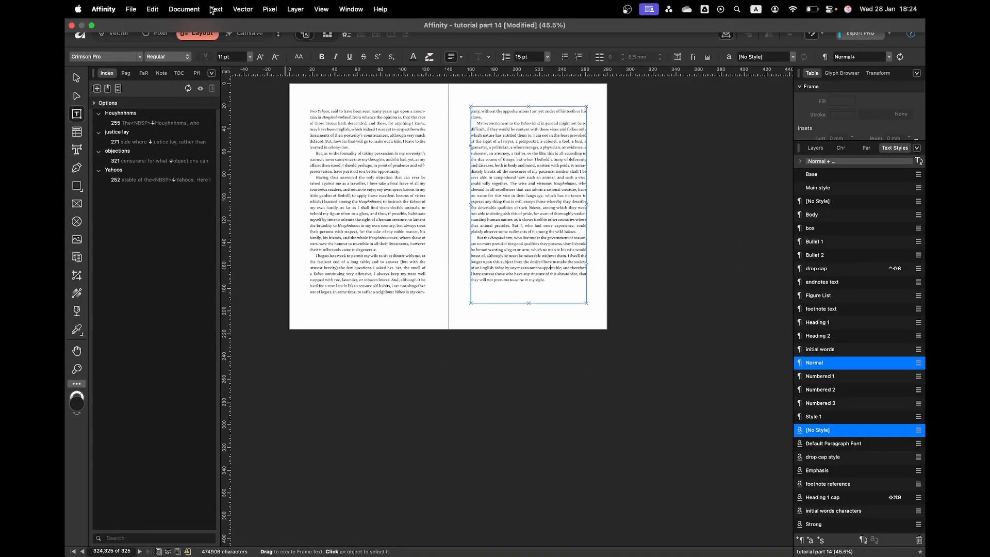
left_click(184, 9)
mouse_move(189, 27)
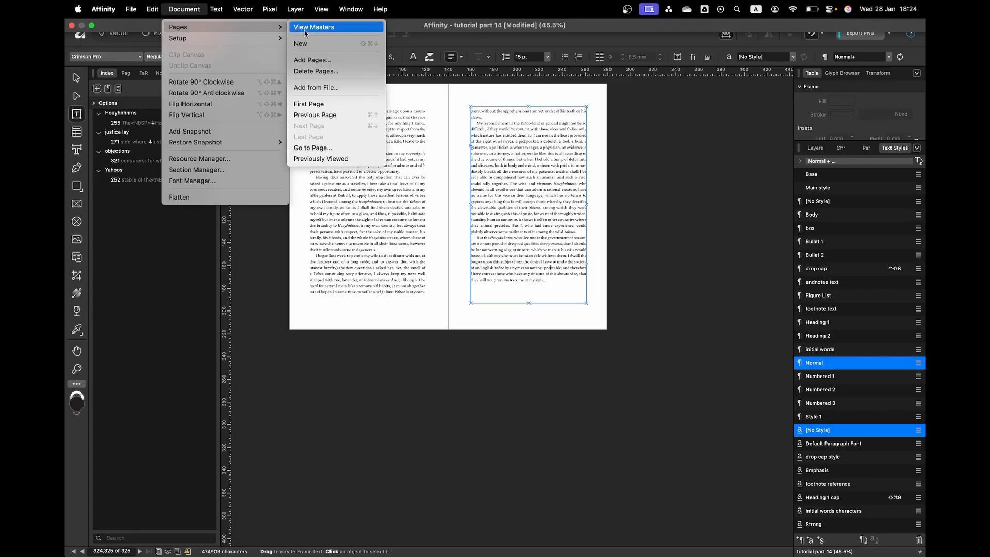
left_click(323, 60)
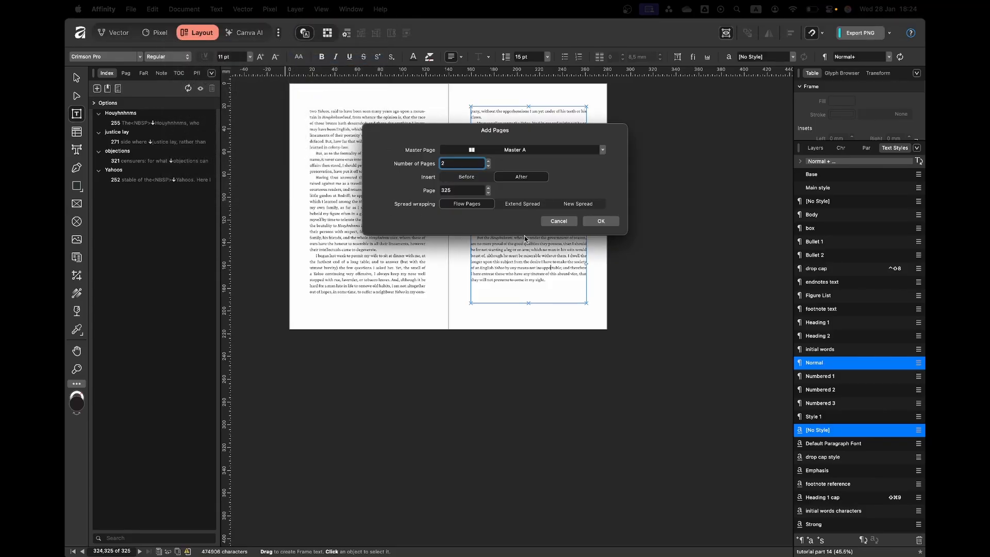
double_click(455, 163)
type("1")
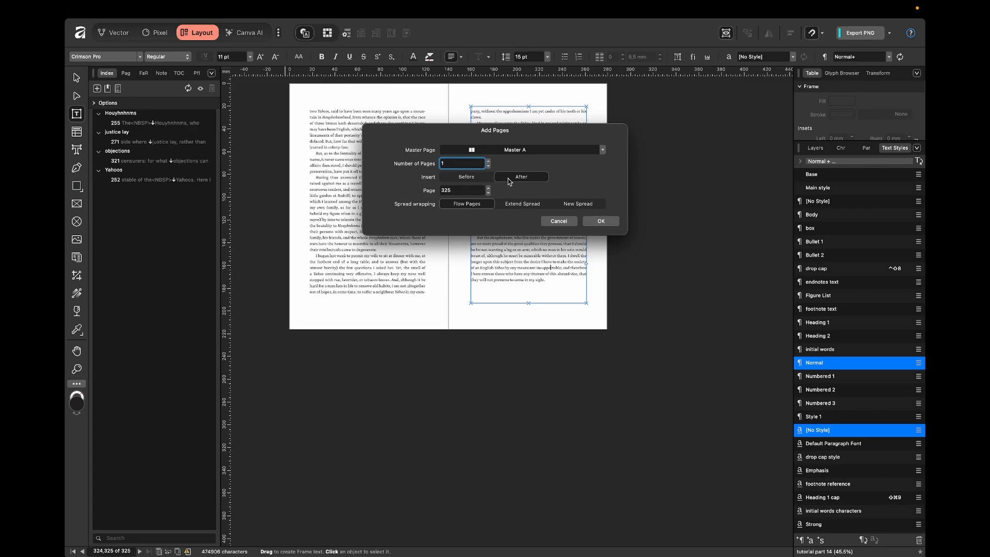
left_click(464, 193)
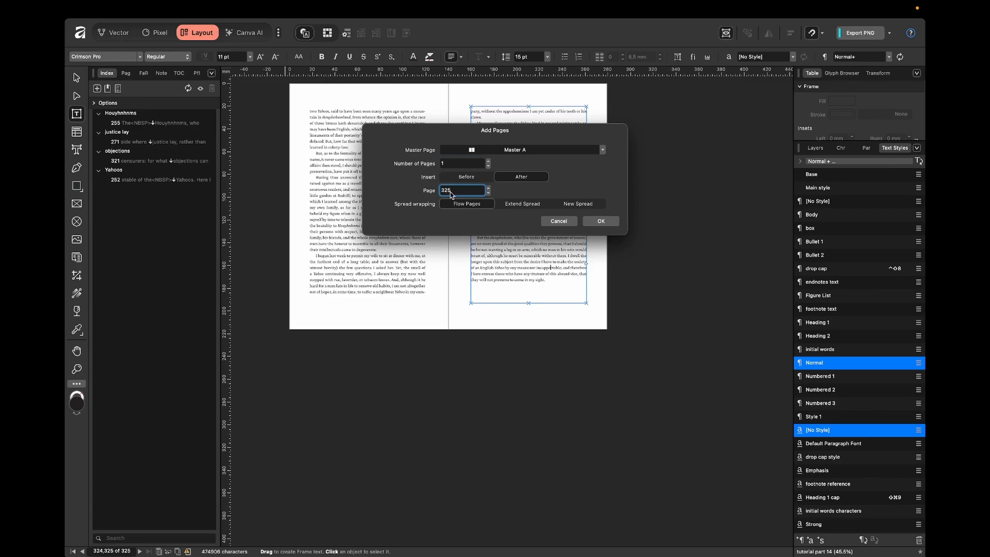
left_click(591, 223)
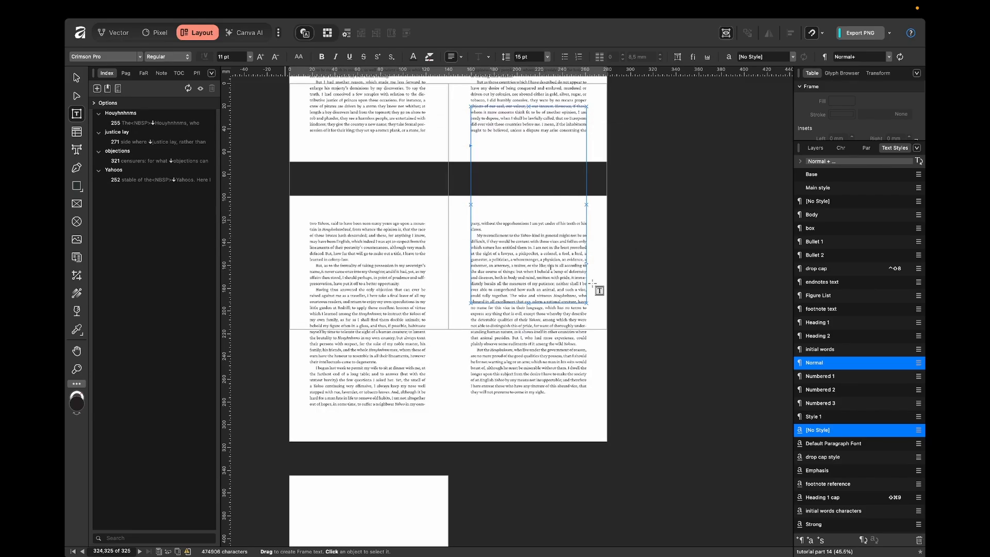
Insert the index into the empty text frame on the new last page.
scroll(438, 387, "down", 5)
left_click(327, 388)
scroll(328, 310, "down", 2)
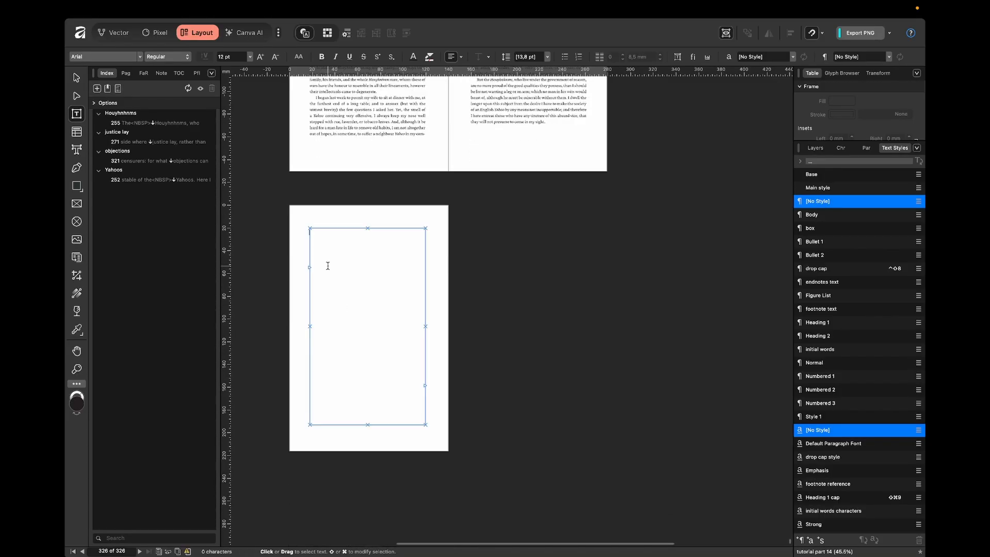
scroll(320, 246, "up", 3)
scroll(321, 246, "down", 2)
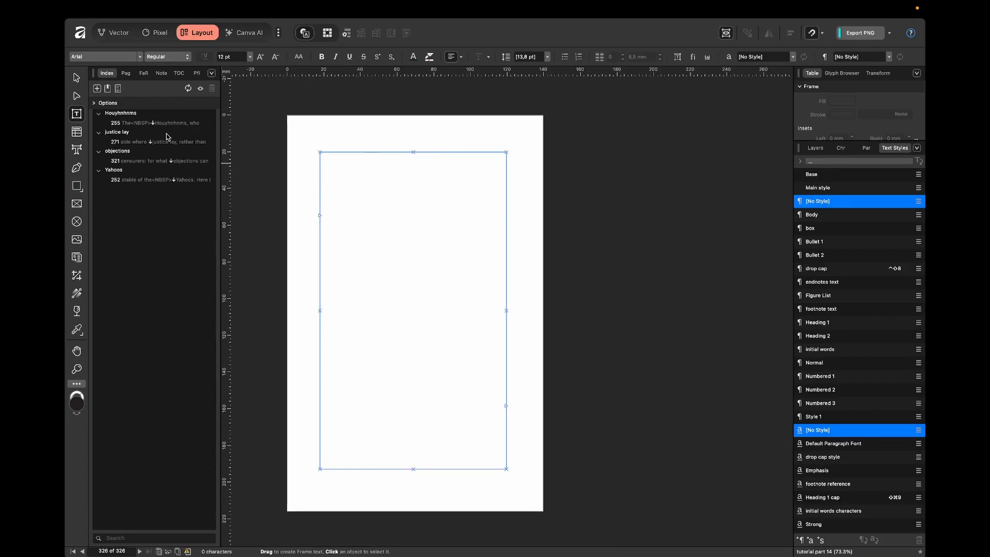
left_click(119, 89)
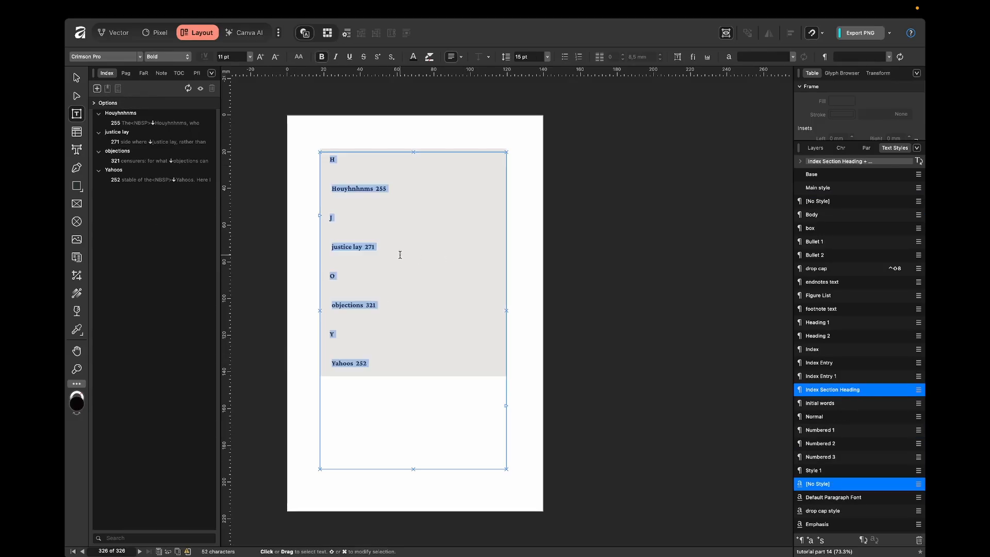
Clear the local formatting overrides from the inserted index text and deselect it.
scroll(337, 240, "up", 2)
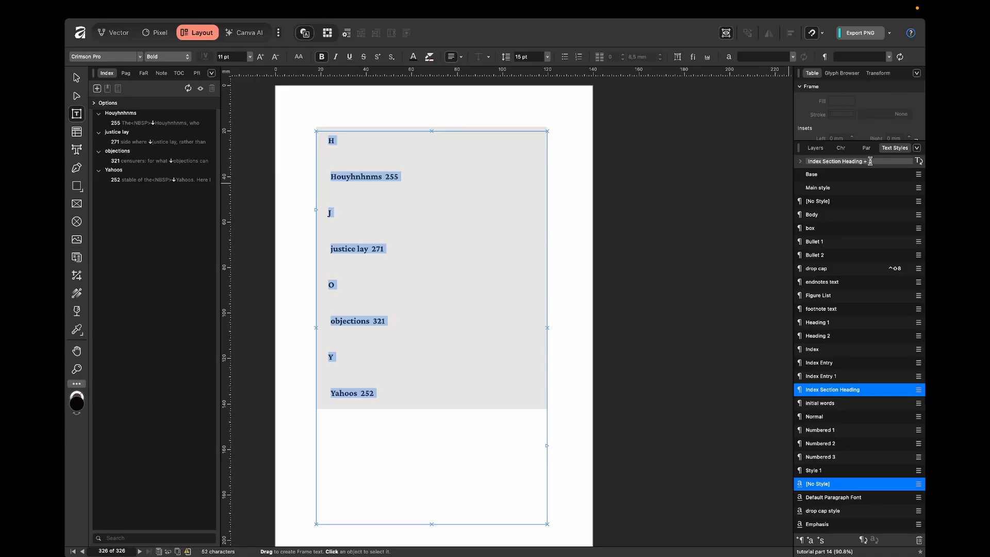
left_click(919, 162)
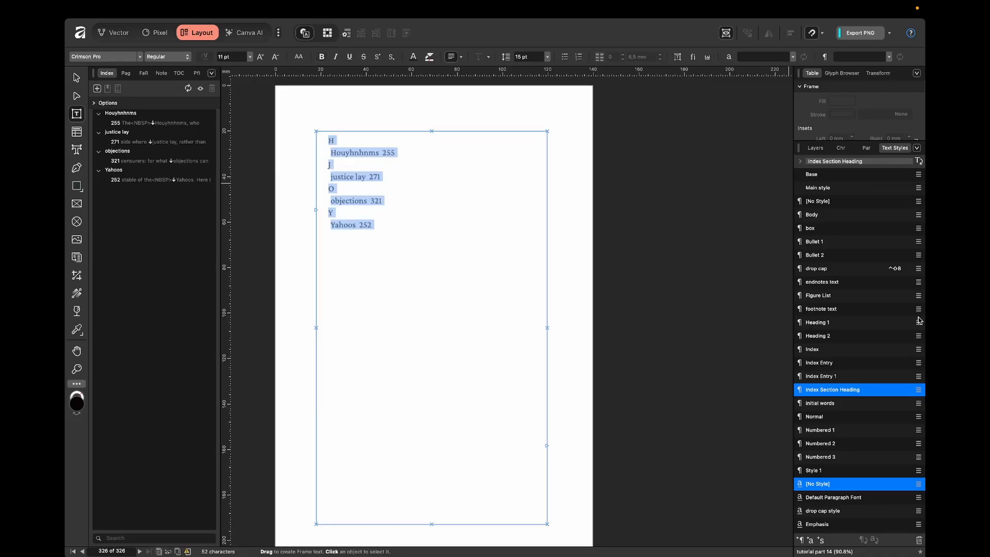
left_click(598, 172)
Check which paragraph styles the index entries and the section letters use.
left_click(343, 153)
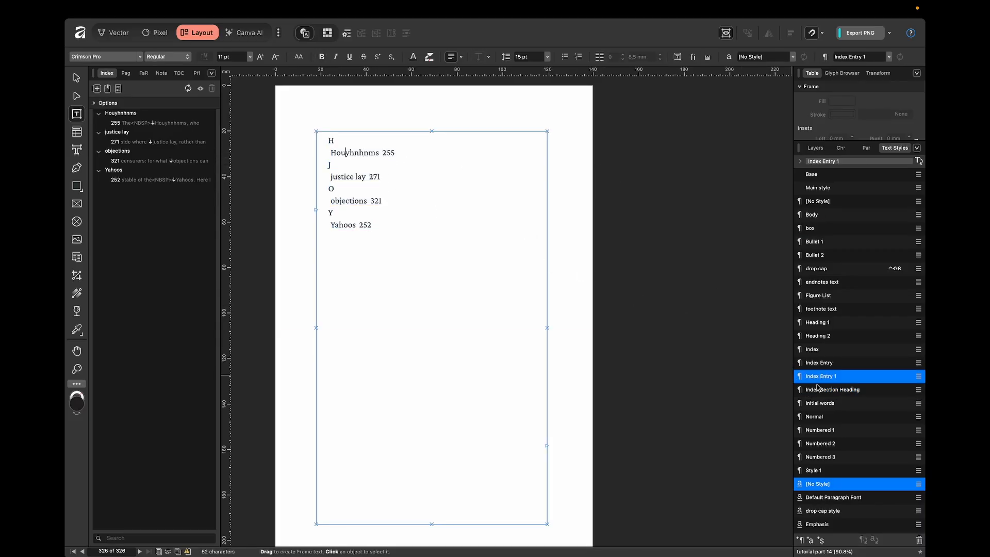
left_click(328, 142)
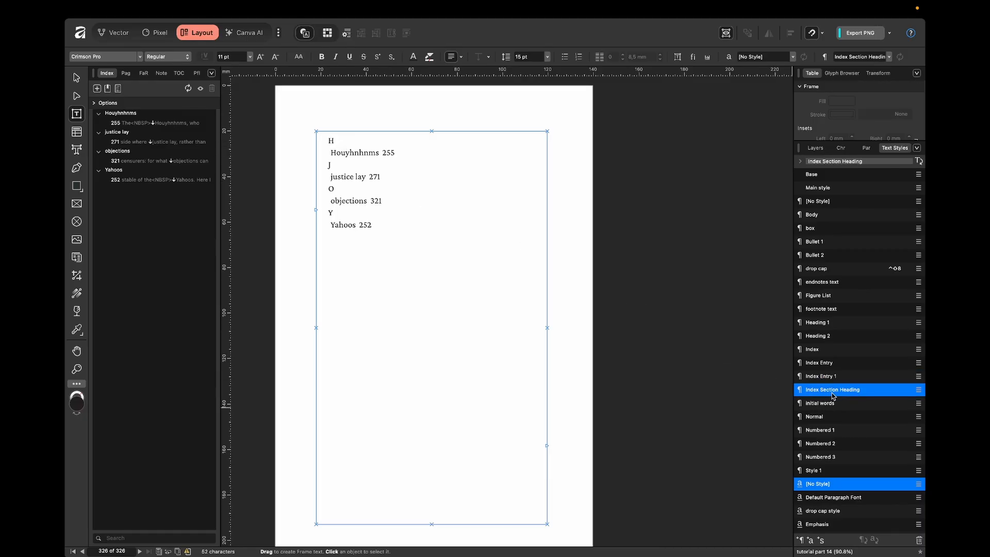
left_click(621, 202)
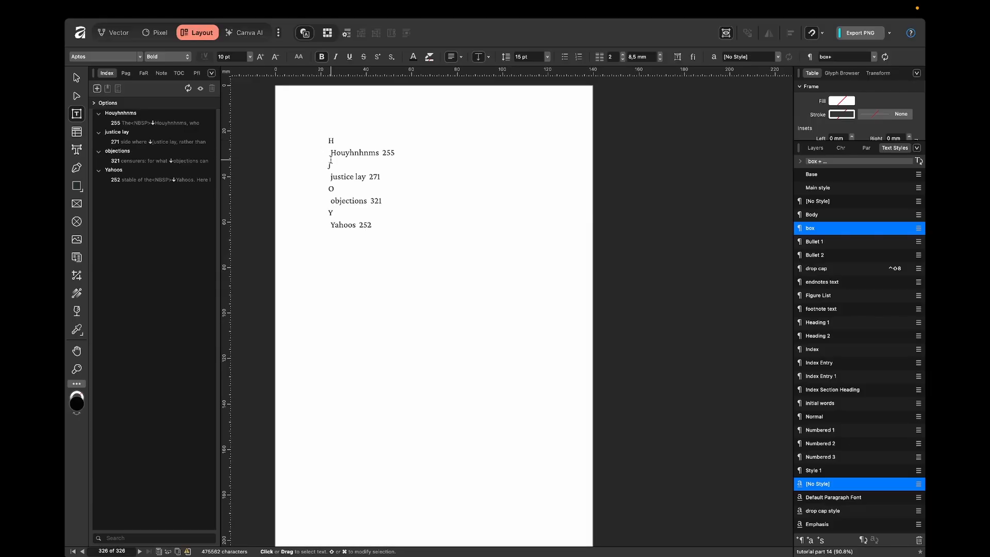
scroll(330, 161, "up", 3)
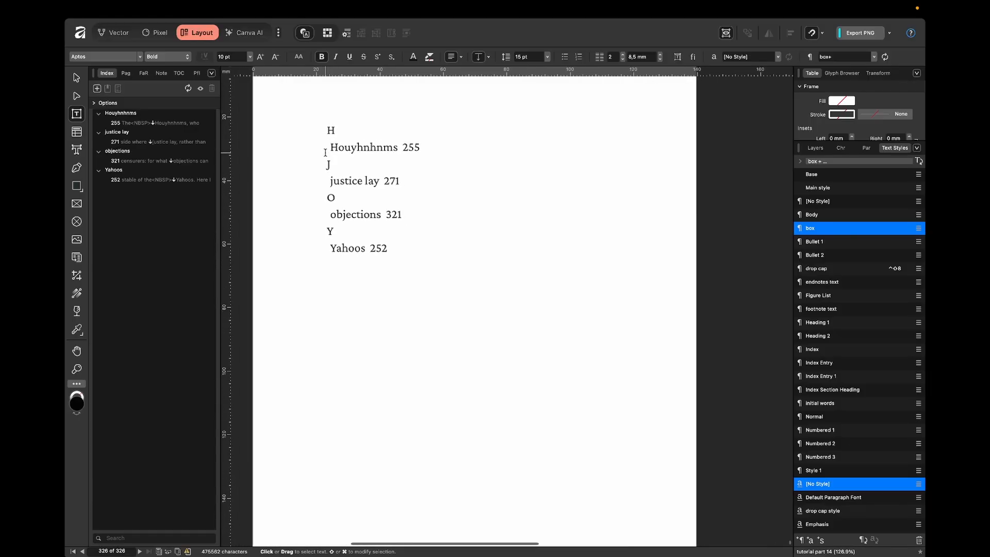
left_click(328, 132)
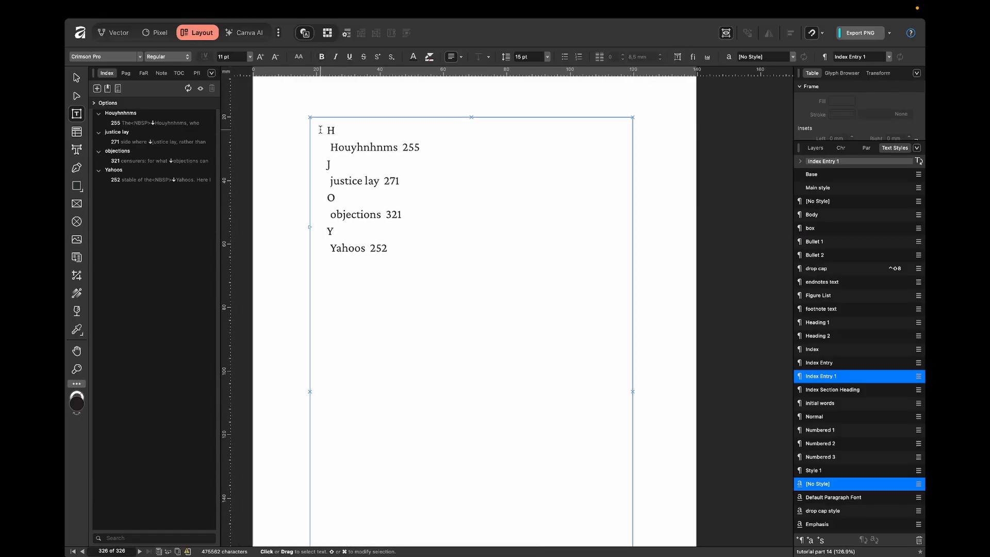
left_click(325, 163)
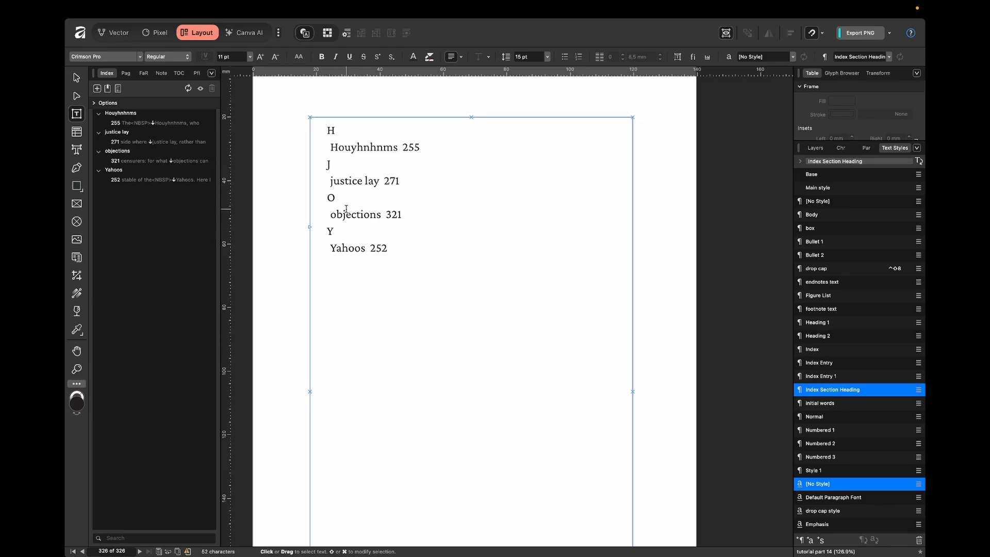
scroll(407, 254, "down", 3)
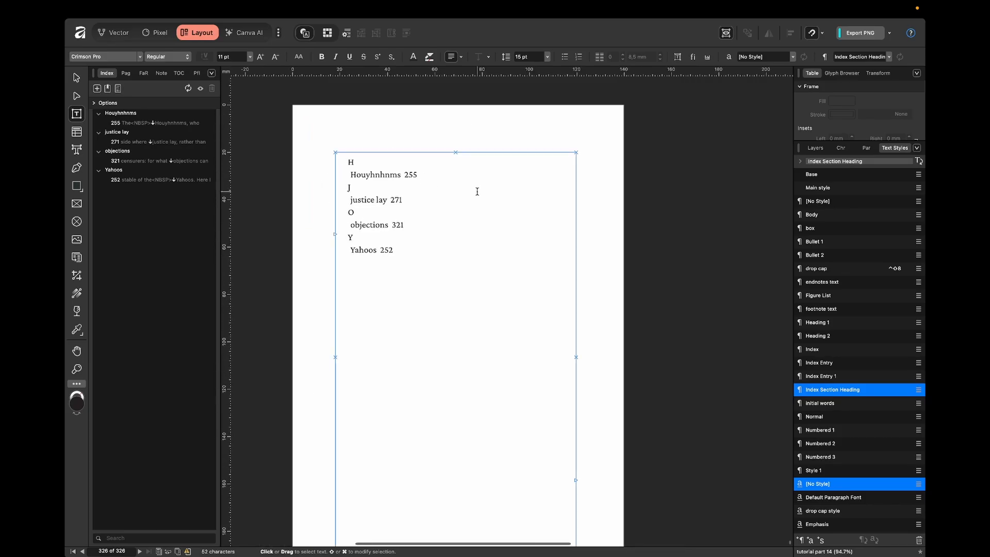
scroll(477, 284, "down", 2)
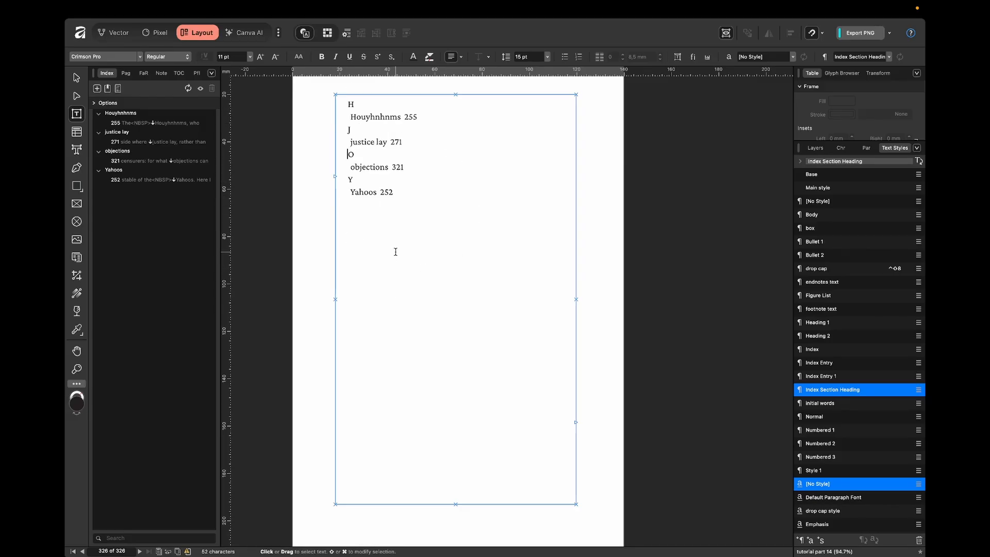
scroll(342, 150, "up", 3)
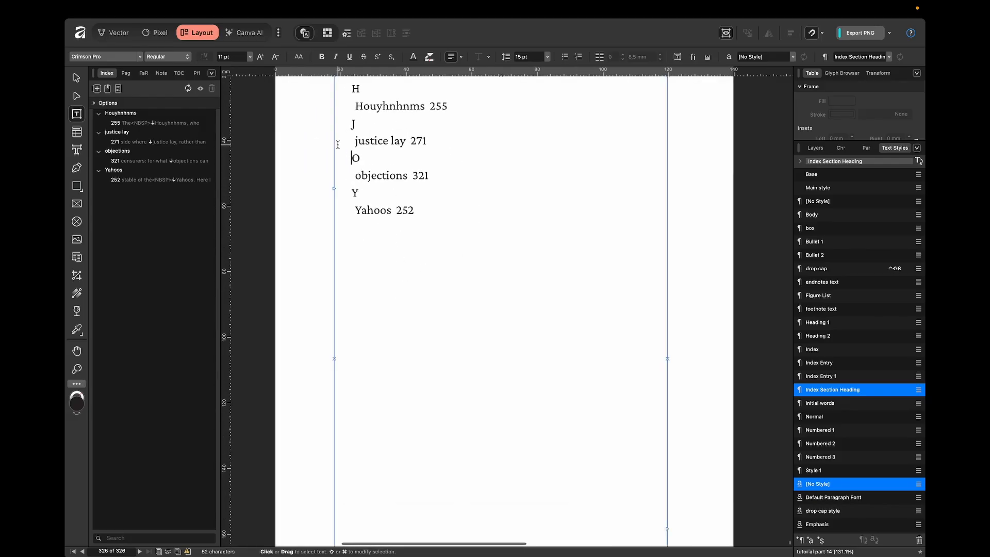
Add the title "Index" on a new line above the letter H and apply the Heading 2 style.
left_click(355, 136)
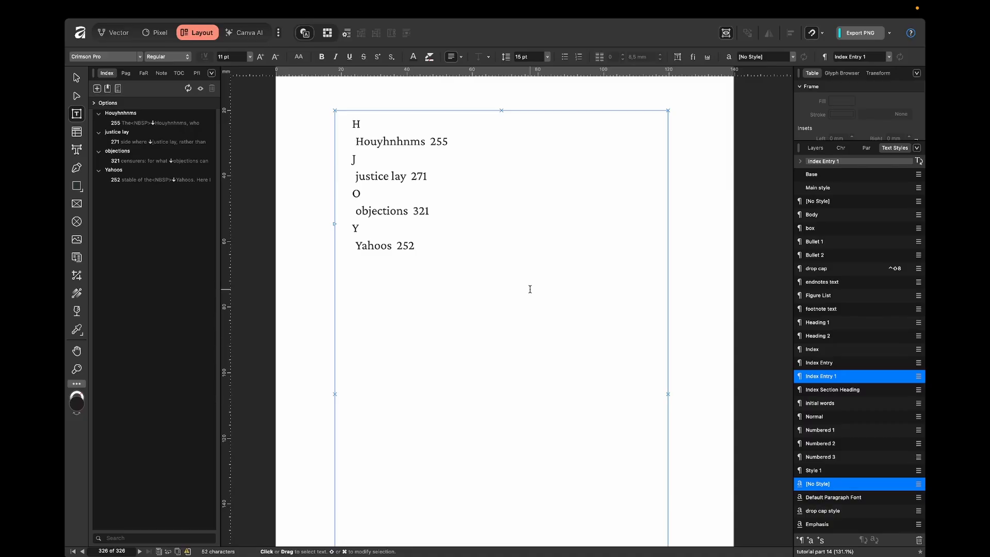
key("Up")
key("Return")
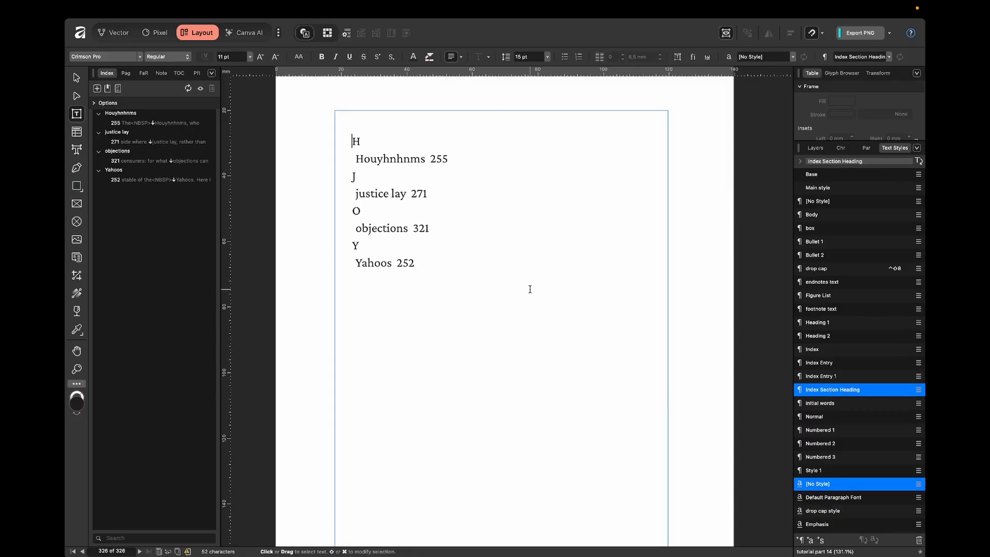
type("Index")
left_click(820, 334)
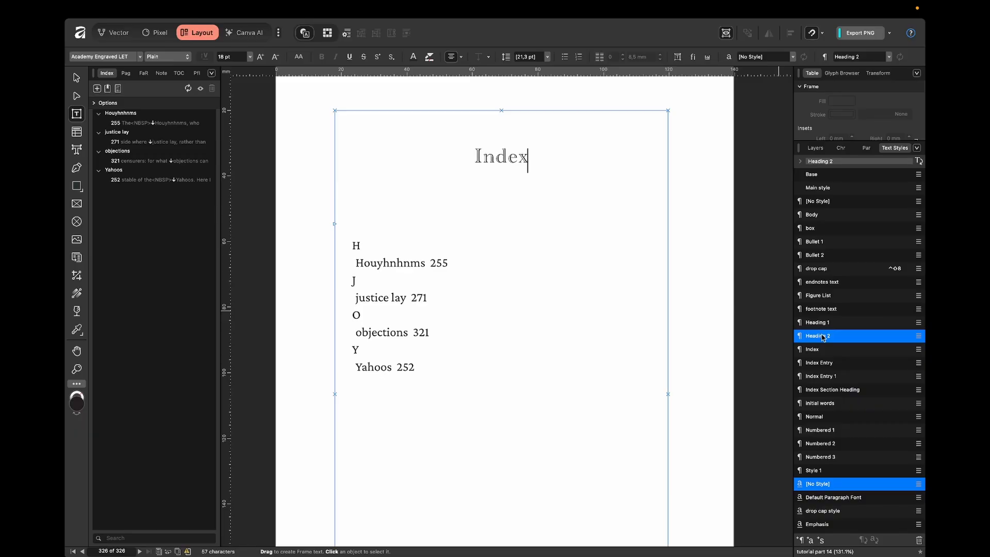
Set the first line indent of the section letter H to 0 mm.
left_click(348, 251)
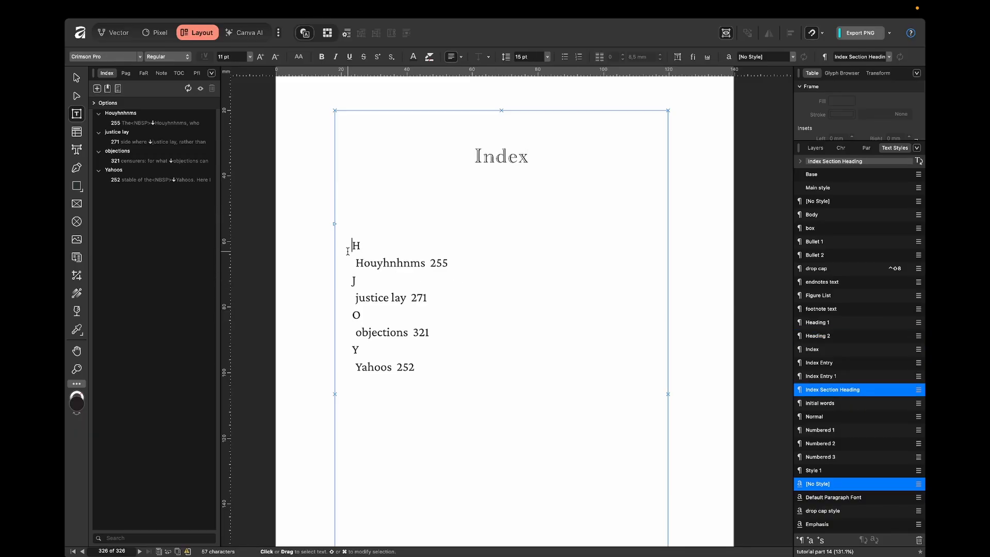
key("shift+Right")
left_click(869, 149)
left_click(821, 232)
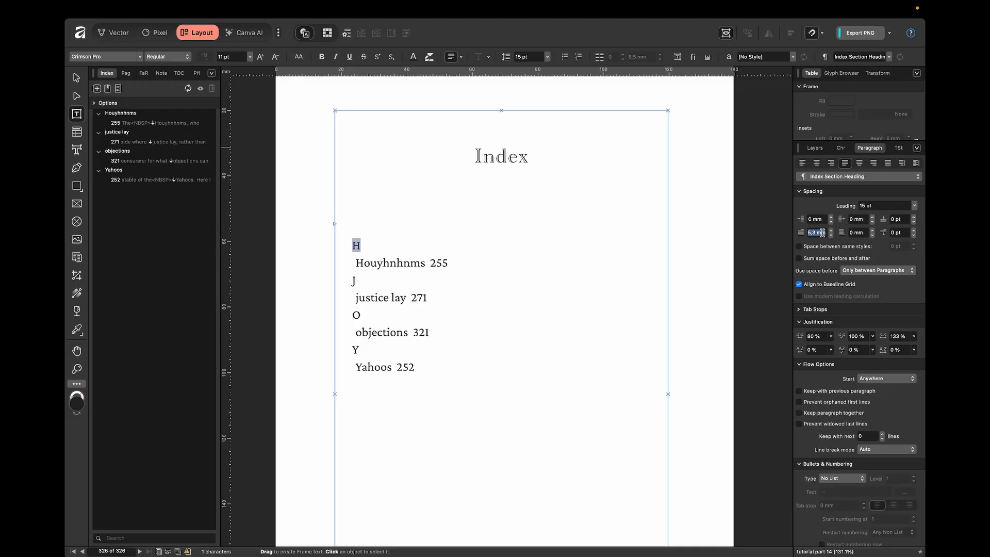
type("0")
key("Return")
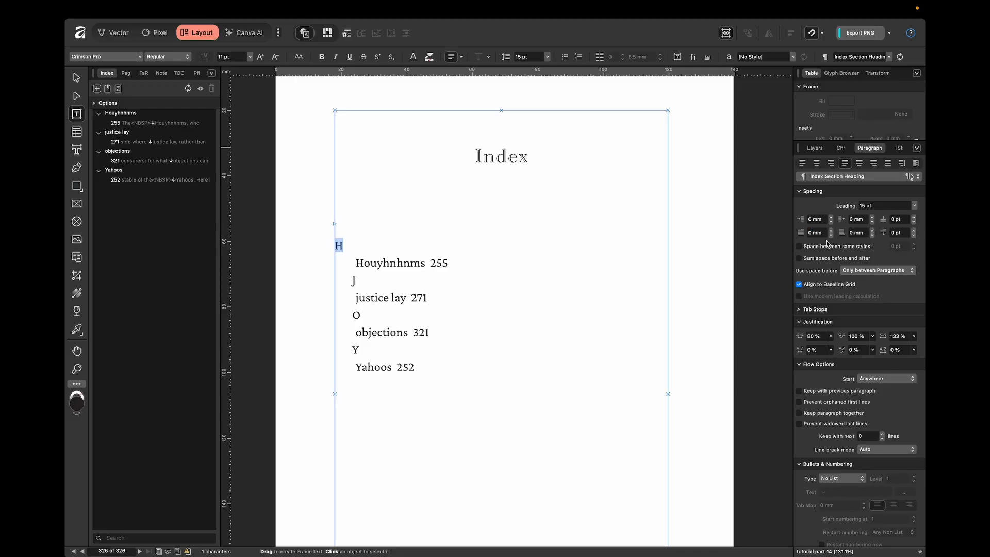
Change the font weight of the section letter H to SemiBold.
left_click(842, 149)
left_click(846, 177)
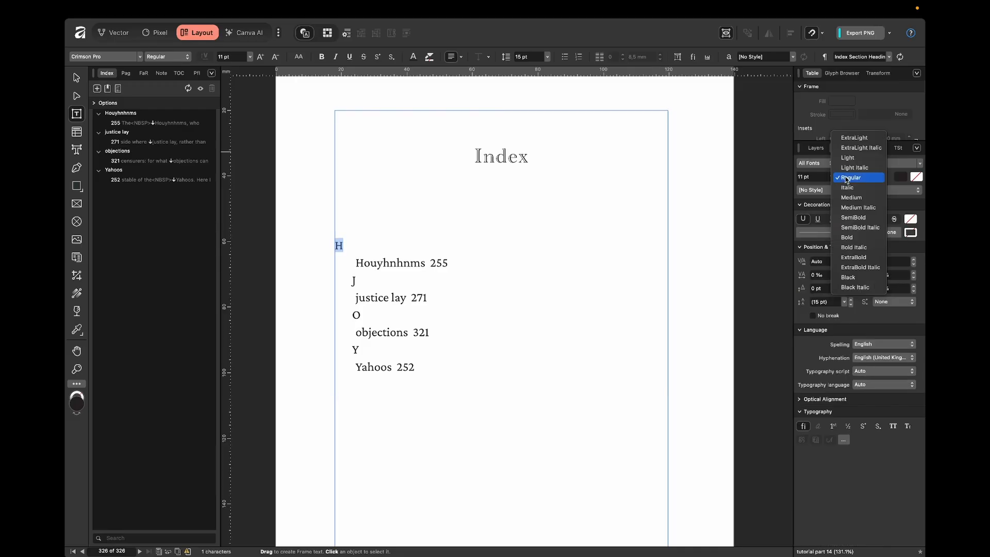
left_click(855, 216)
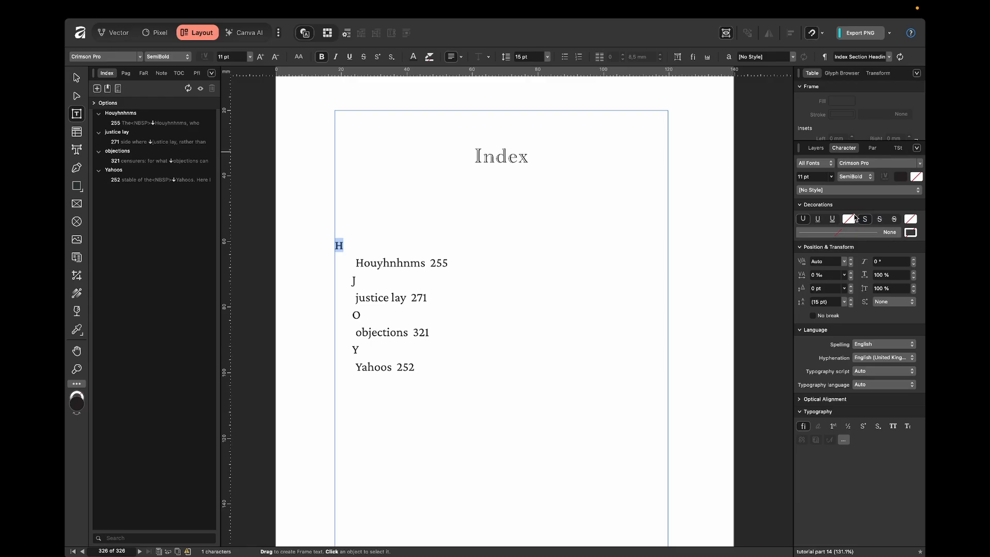
Set the letter H's space before to 1 pt and update the Index Section Heading style with its formatting.
left_click(872, 147)
left_click(913, 217)
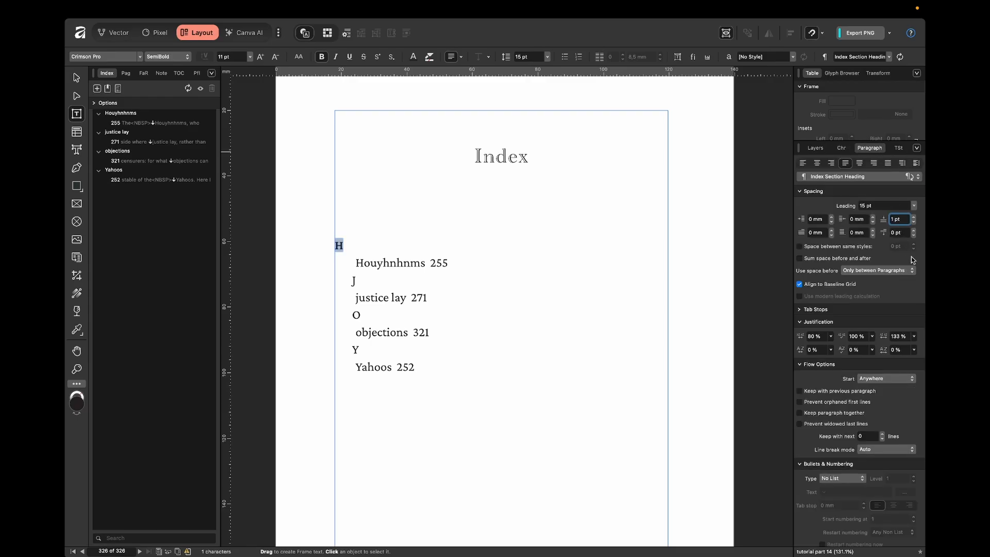
left_click(911, 178)
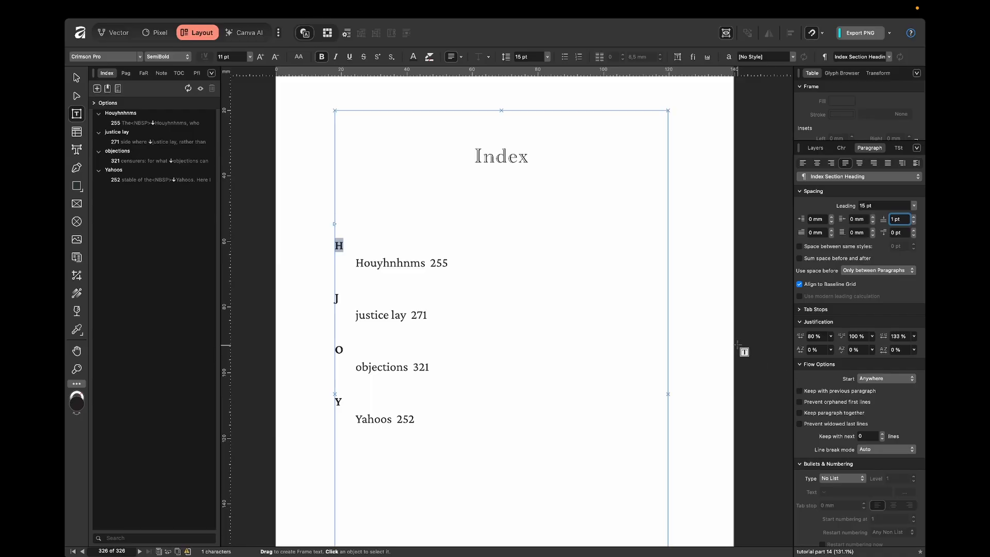
left_click(551, 400)
Set the left indent of the "Houyhnhnms" index entry to 15 pt.
scroll(551, 401, "down", 2)
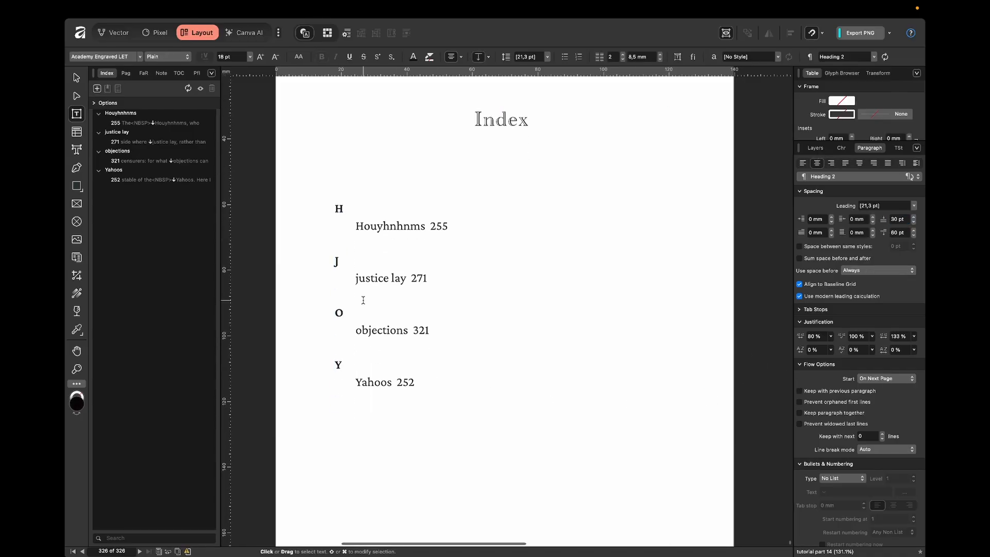
left_click(377, 225)
left_click(812, 220)
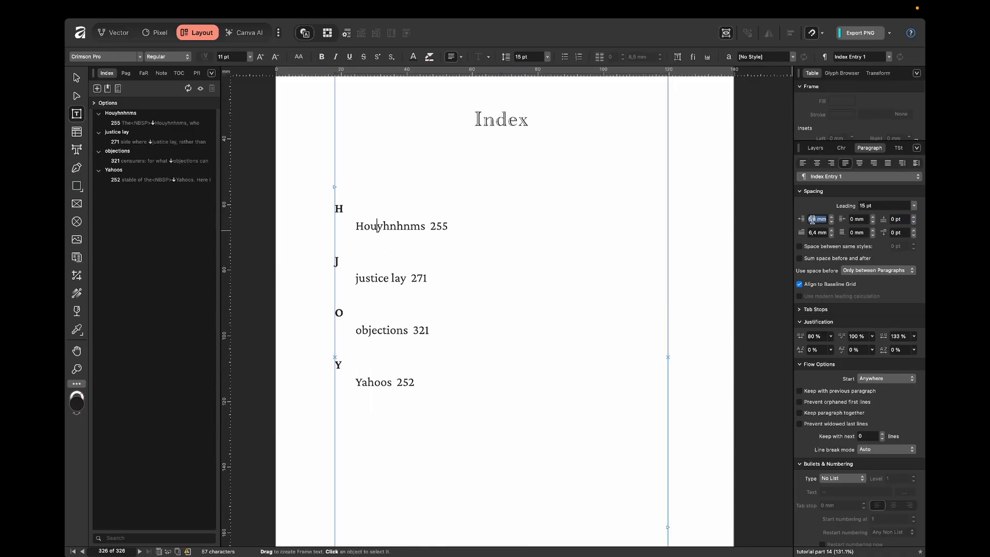
type("15 pt")
key("Return")
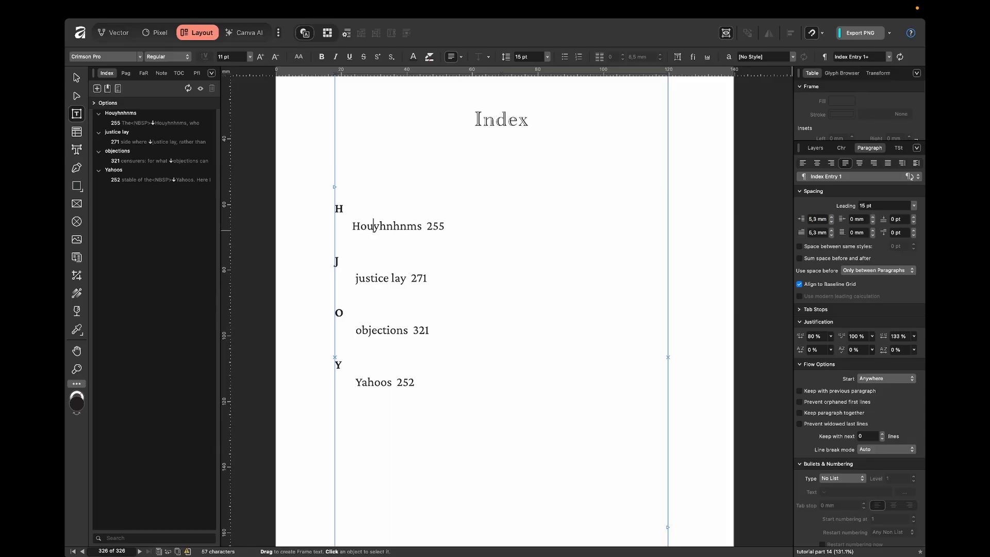
Update the Index Entry 1 style with the formatting of the "Houyhnhnms" index entry.
left_click(910, 177)
key("Escape")
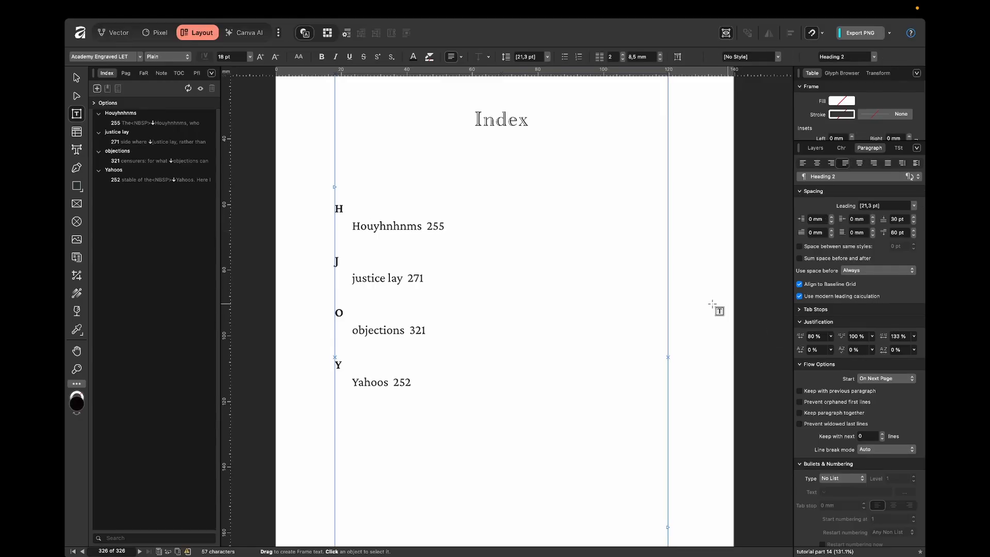
scroll(714, 304, "down", 3)
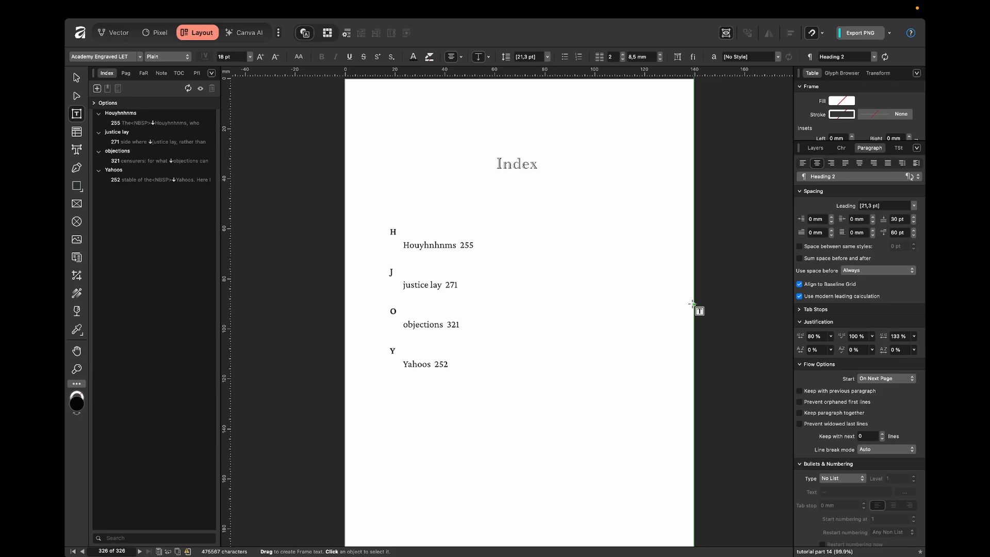
double_click(416, 322)
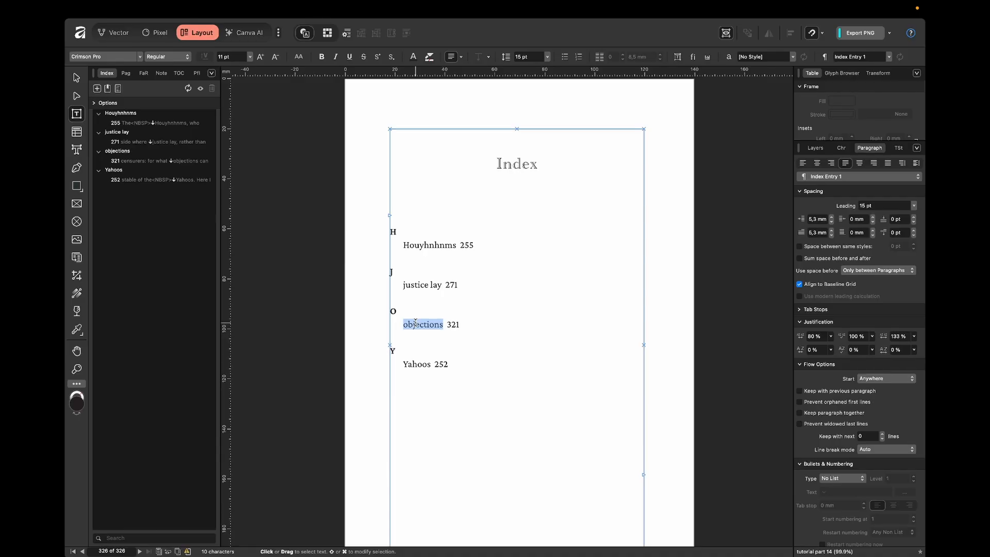
left_click(692, 316)
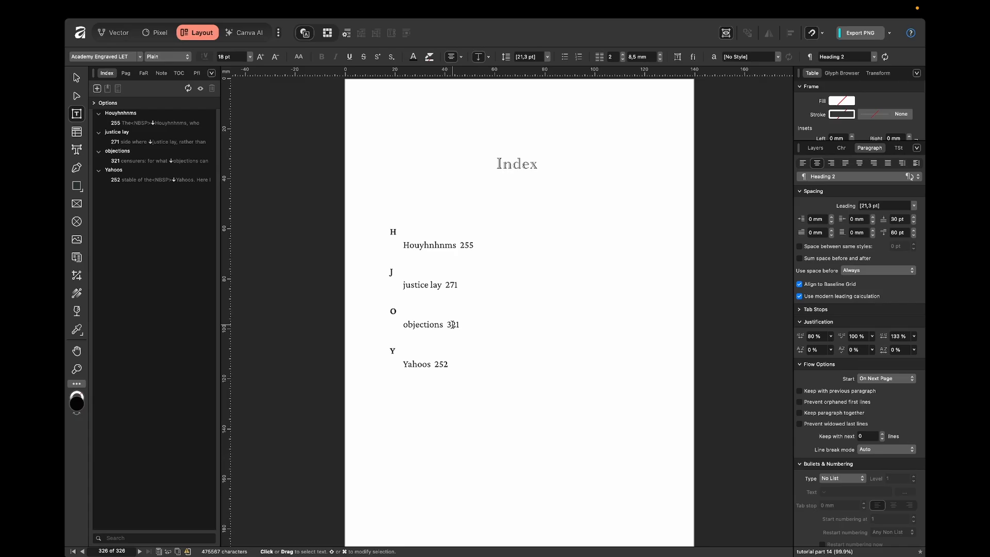
Mark the word "company" on page 316 as an index topic with "Yahoos" as its parent topic.
scroll(554, 247, "up", 20)
scroll(468, 231, "right", 3)
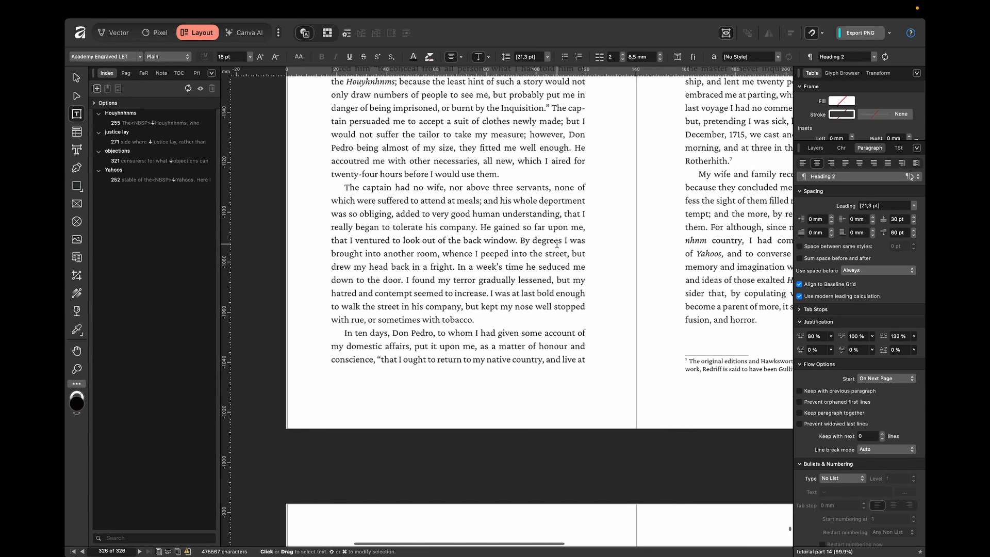
double_click(446, 227)
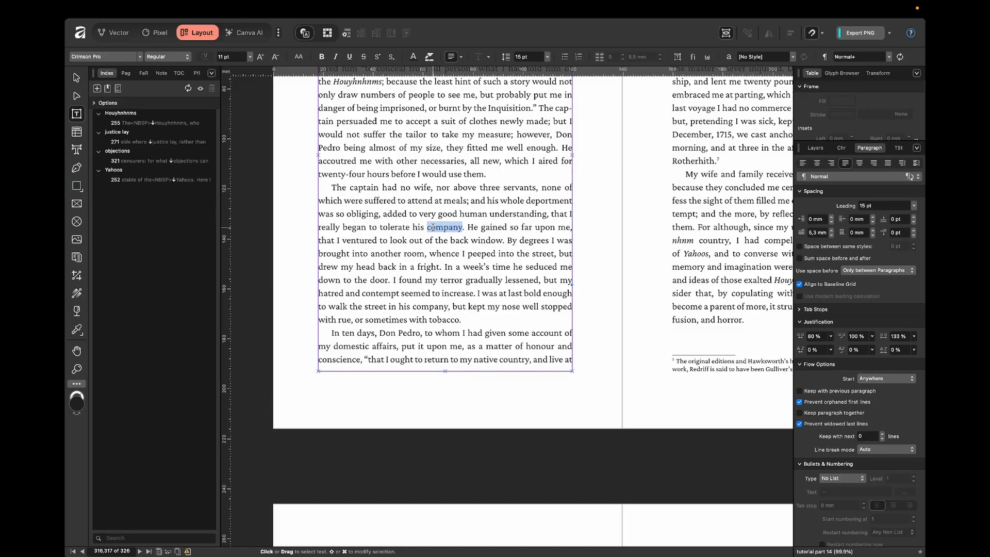
left_click(118, 89)
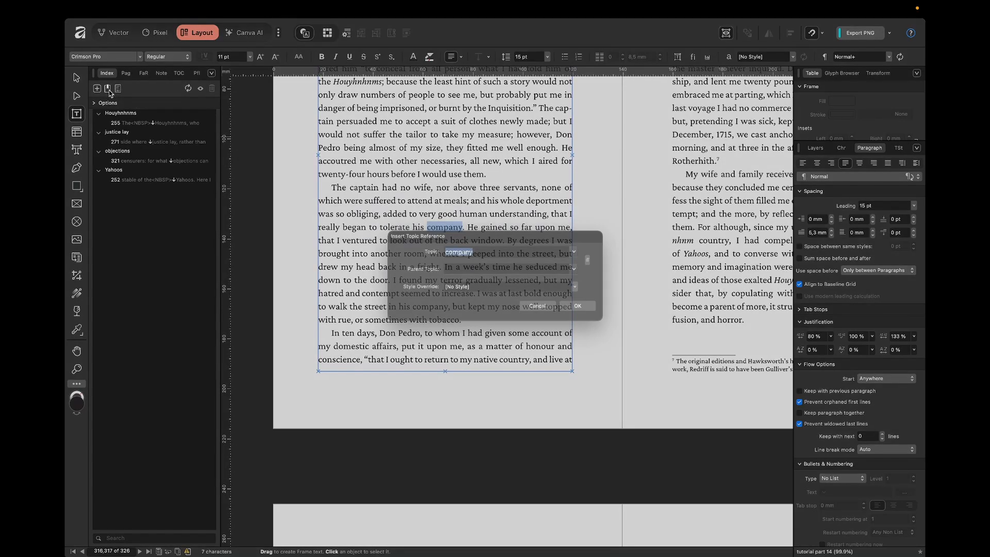
left_click(539, 283)
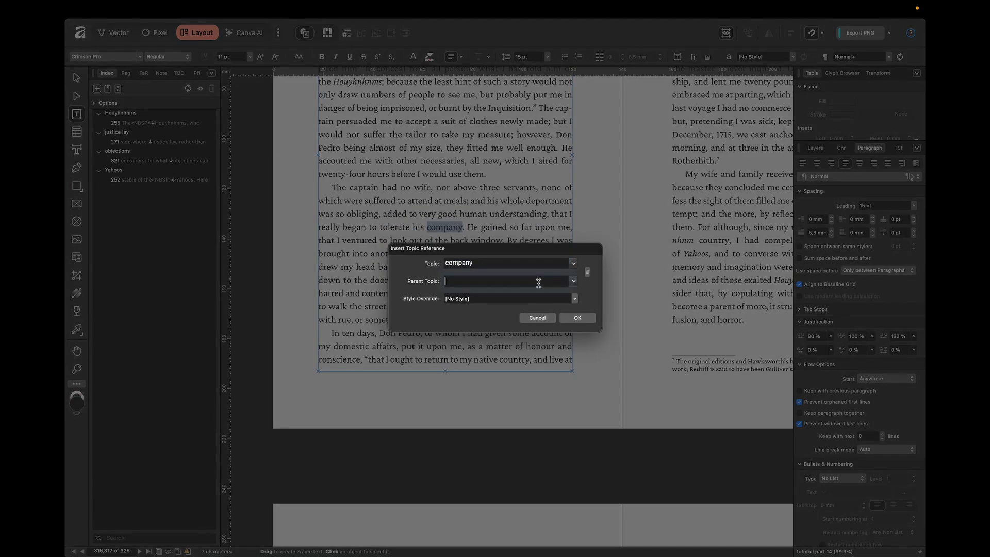
left_click(574, 282)
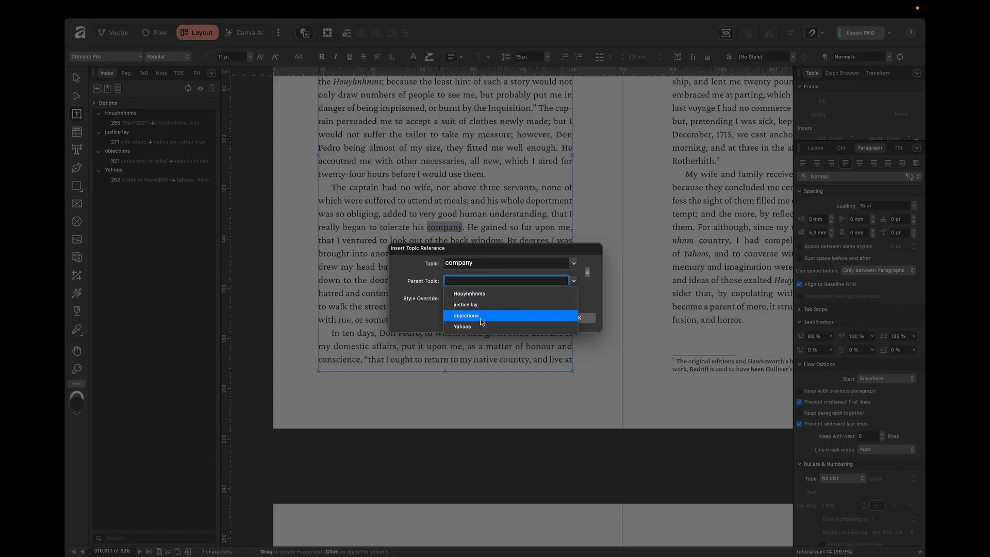
left_click(465, 327)
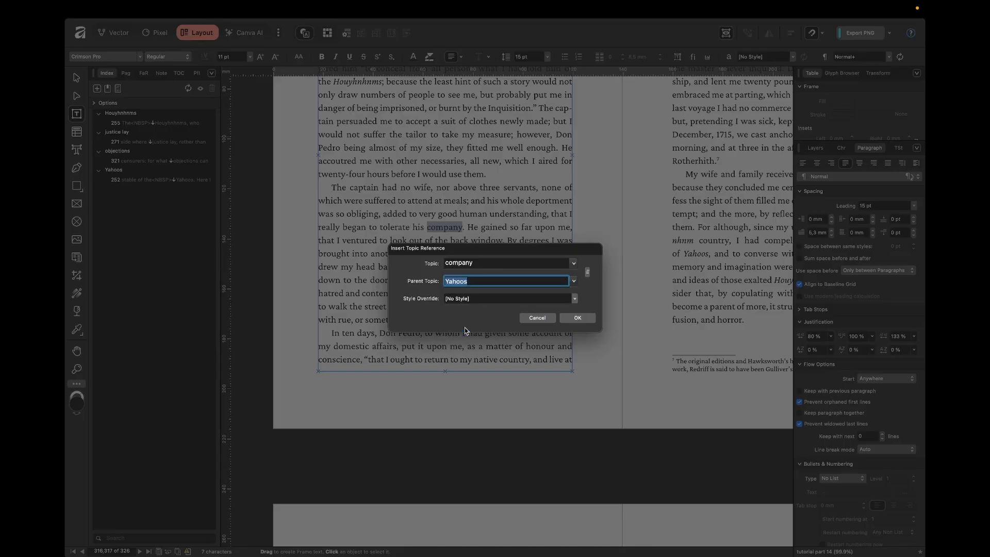
left_click(581, 315)
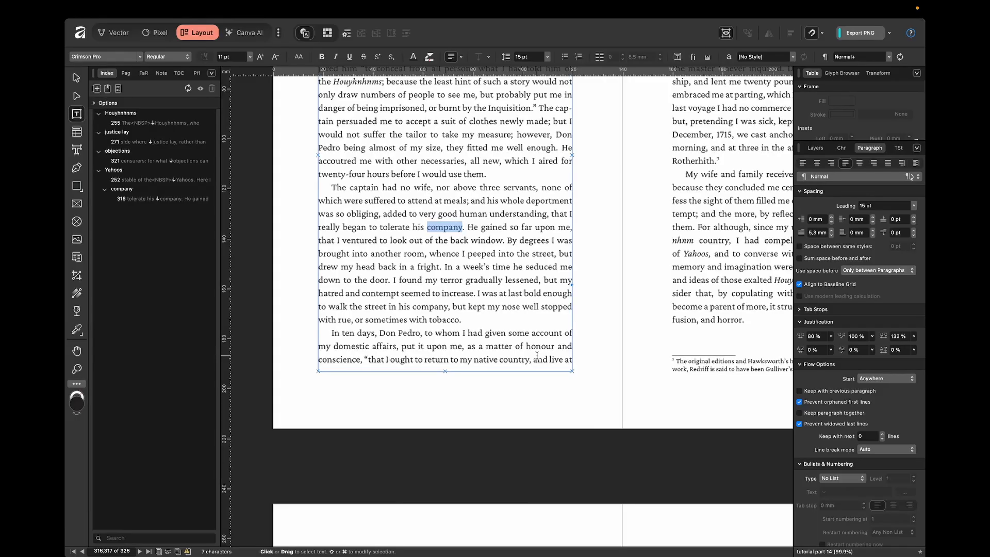
Try to update the index on the last page with the new "company" subtopic.
scroll(542, 358, "down", 15)
scroll(239, 276, "down", 1)
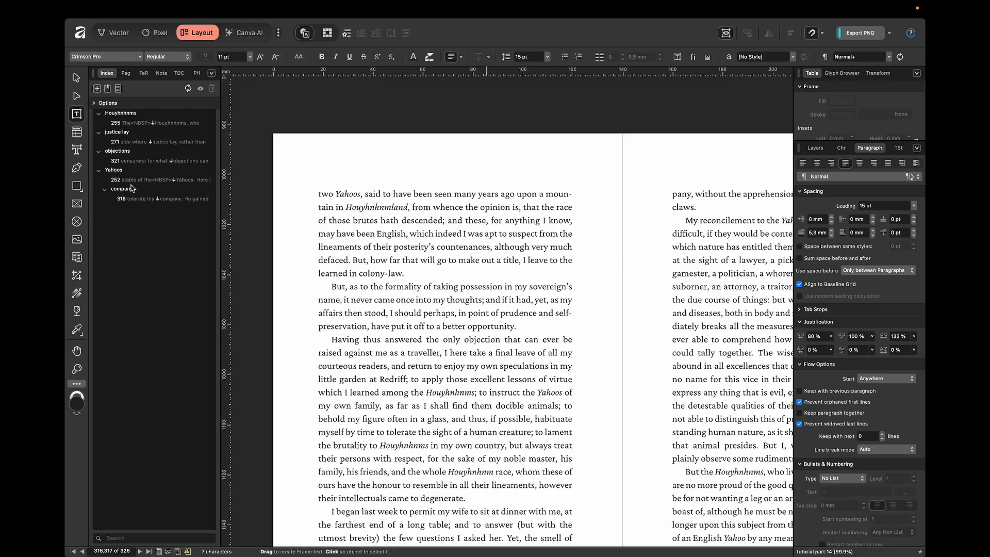
scroll(529, 372, "down", 15)
scroll(529, 371, "down", 3)
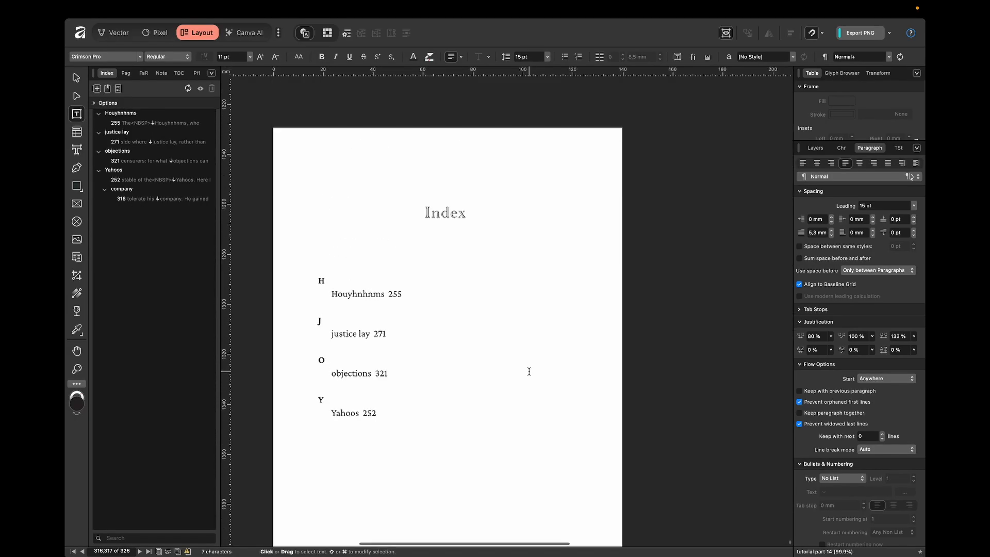
left_click(448, 327)
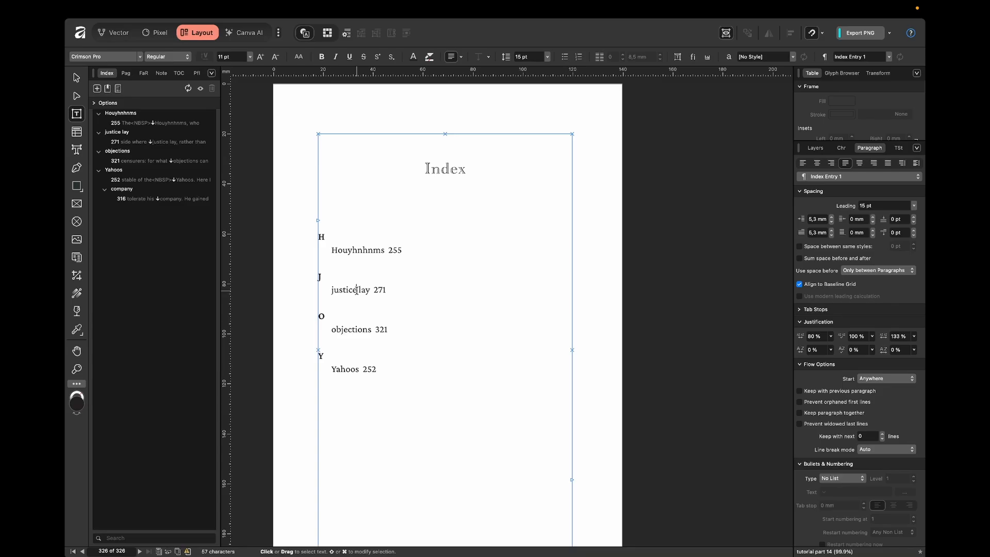
left_click(188, 89)
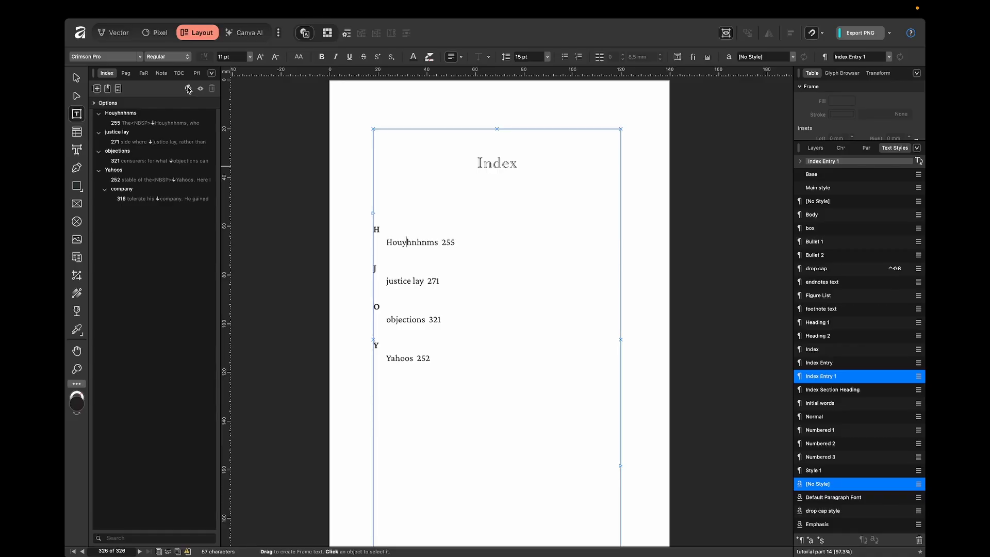
Delete all section letters and entries below the Index title on the last page.
left_click(532, 168)
left_click(532, 179)
left_click(470, 379, "shift")
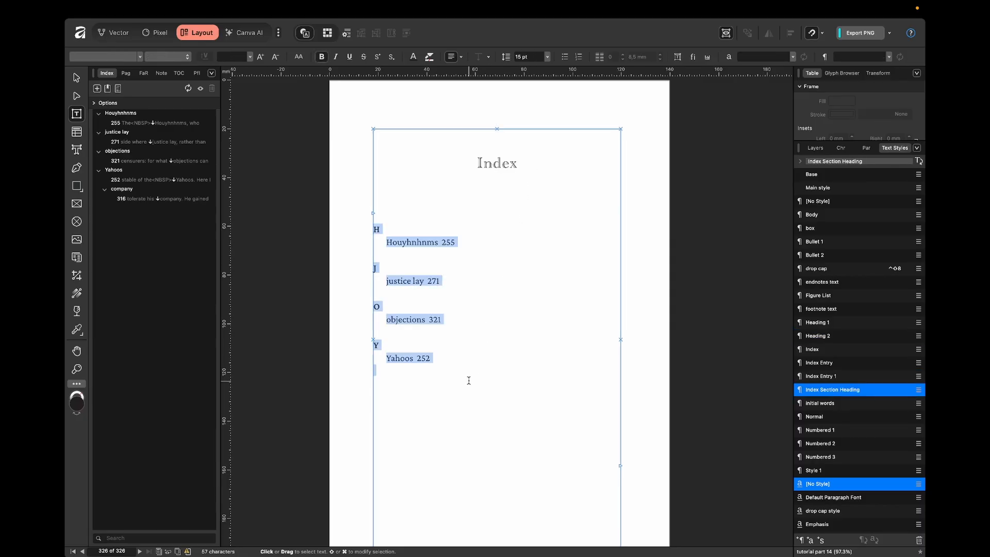
key("BackSpace")
key("BackSpace")
key("super+z")
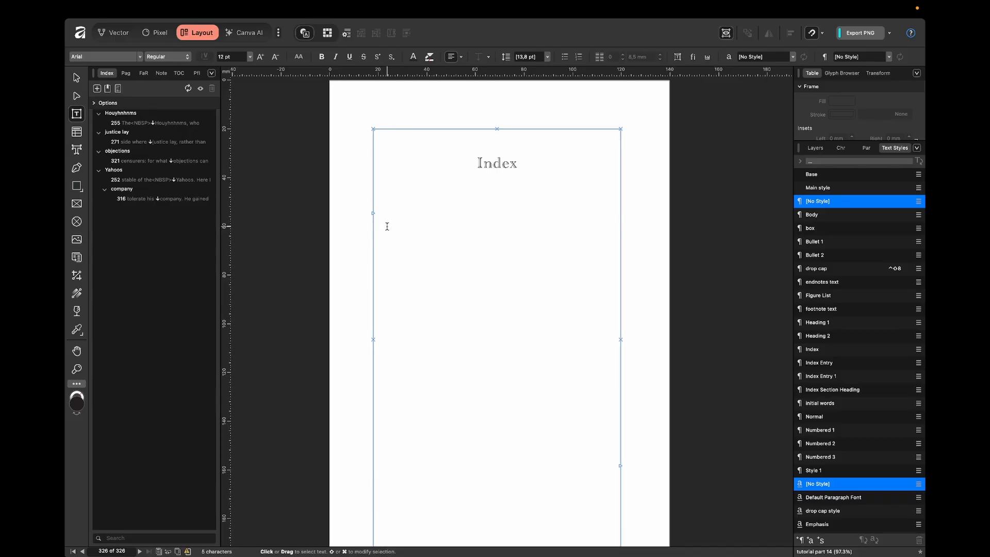
Apply the Body style to the empty line below the Index title and insert the index there again.
left_click(812, 215)
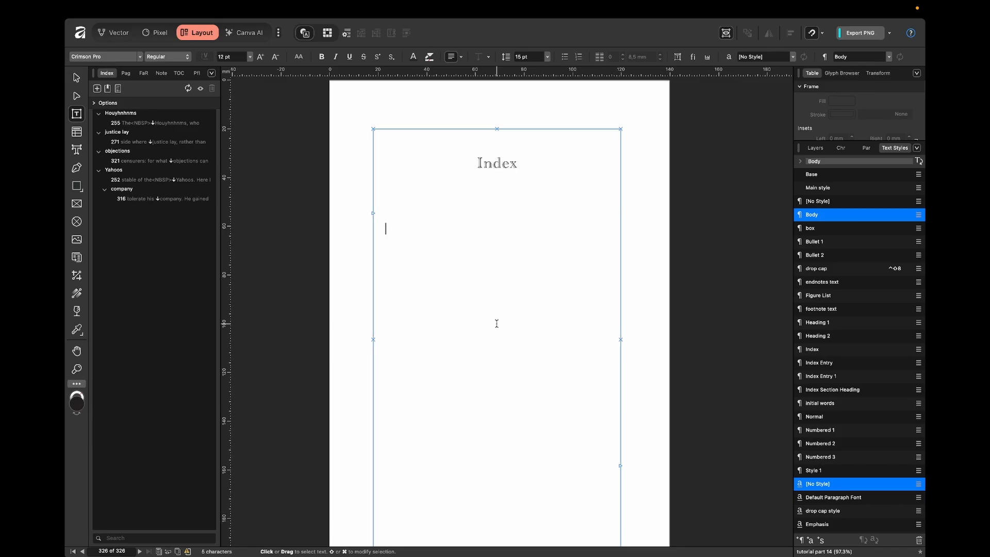
left_click(120, 91)
left_click(530, 350)
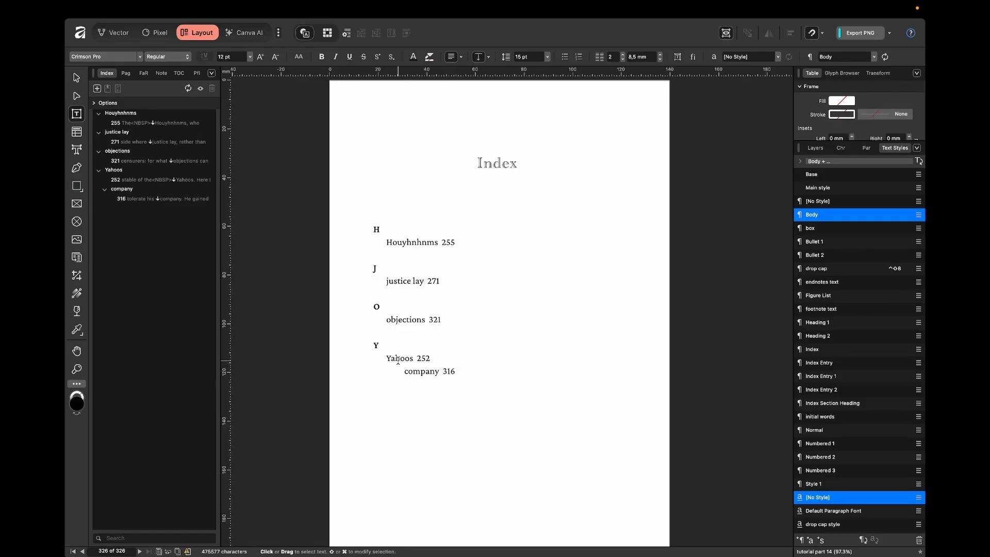
Replace the index entry "Yahoos" with "Football" and its subentry "company" with "rules".
scroll(398, 359, "down", 2)
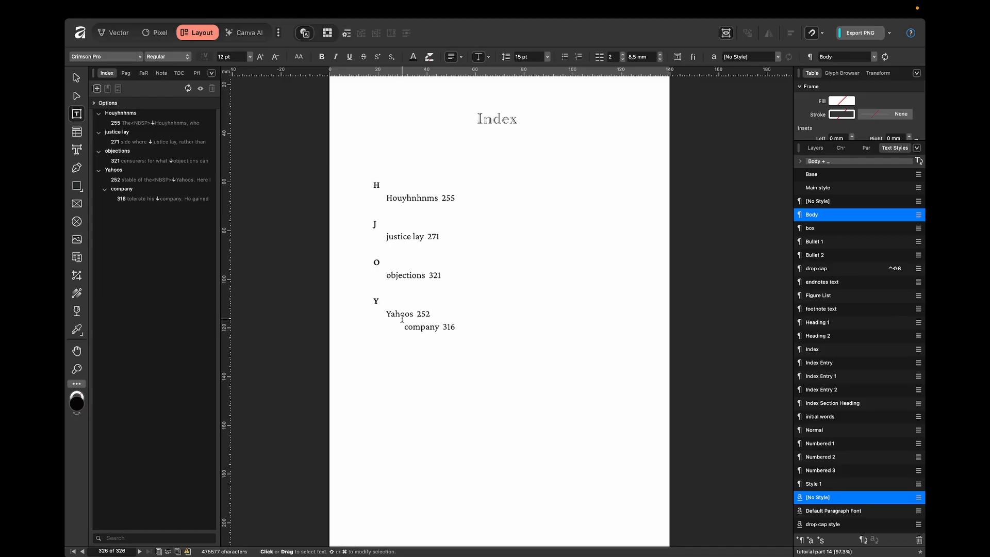
scroll(399, 315, "up", 3)
double_click(391, 312)
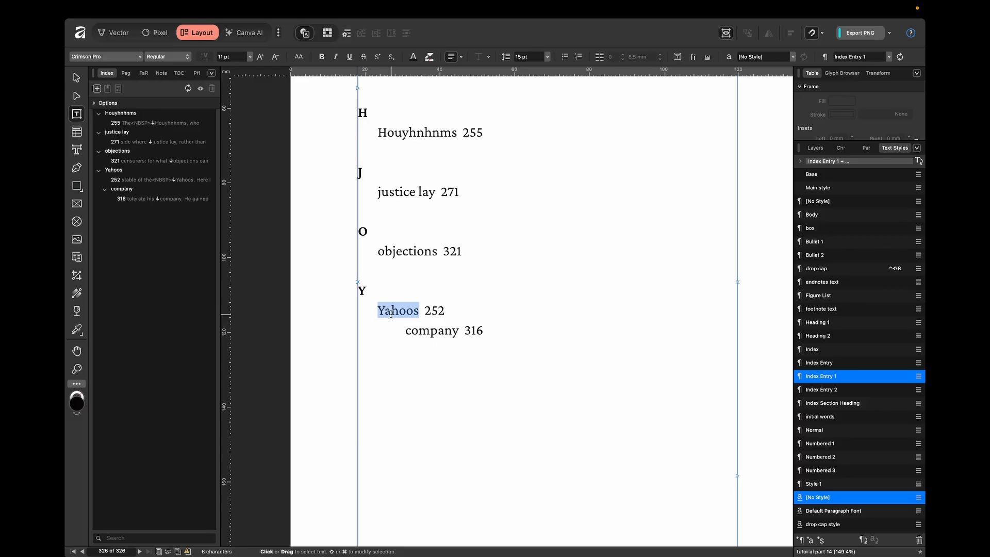
type("Footb")
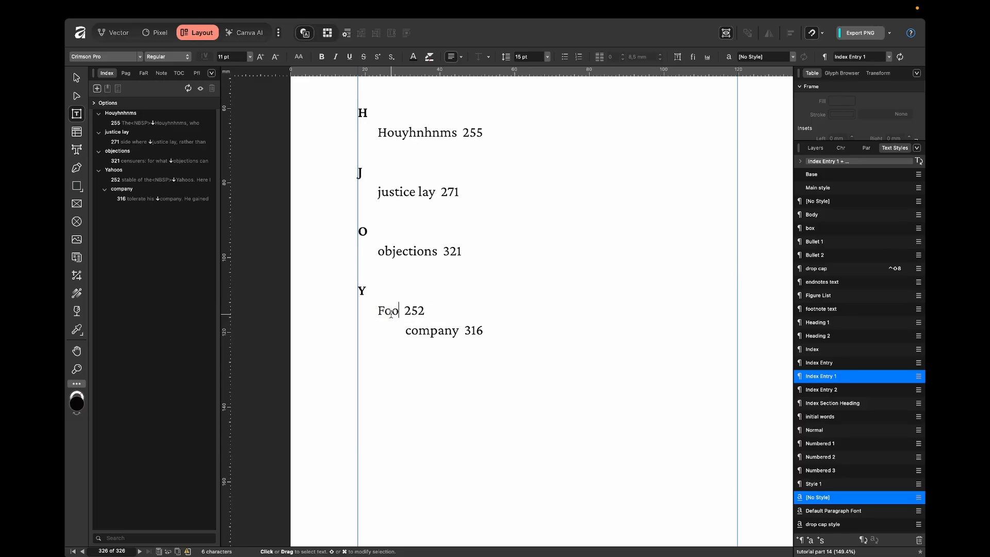
type("all")
double_click(427, 326)
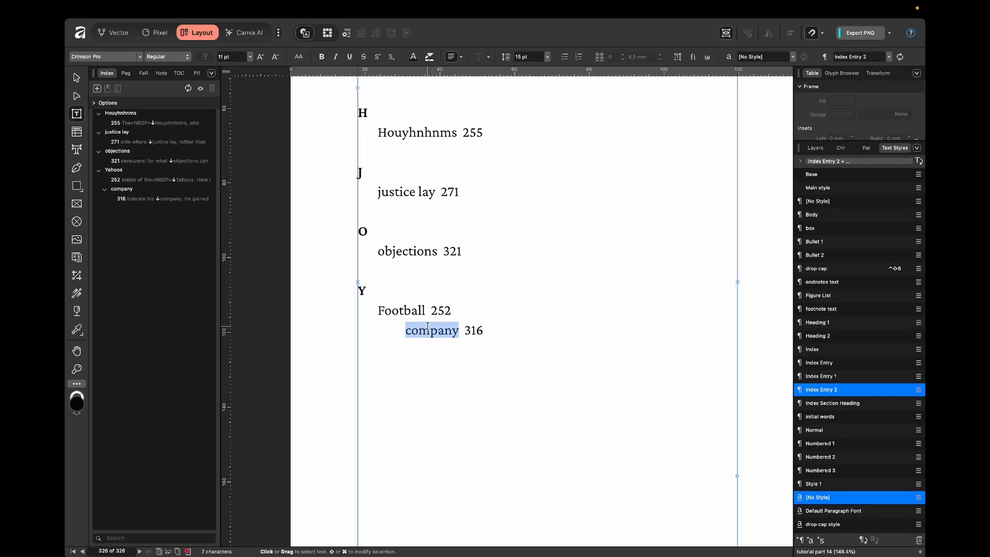
type("rules")
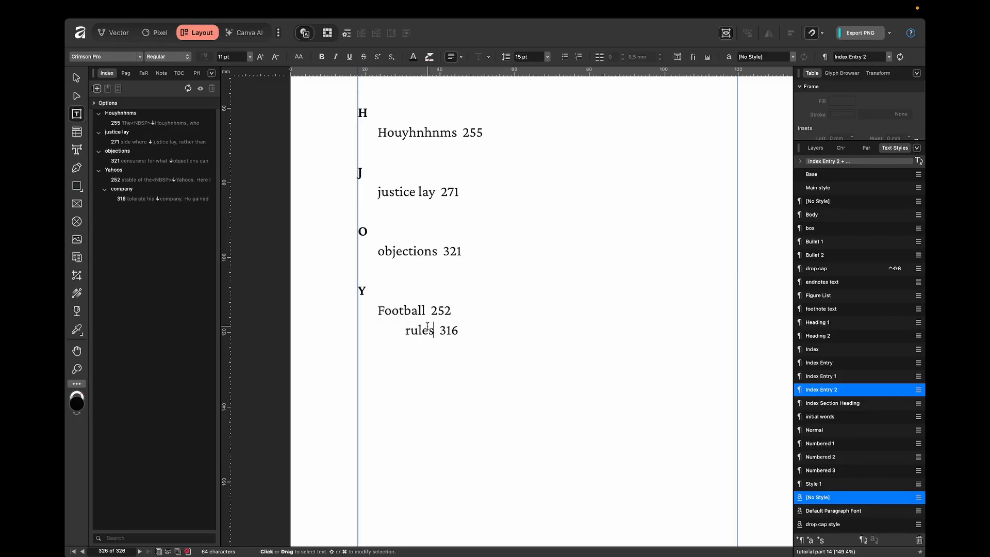
left_click(416, 310)
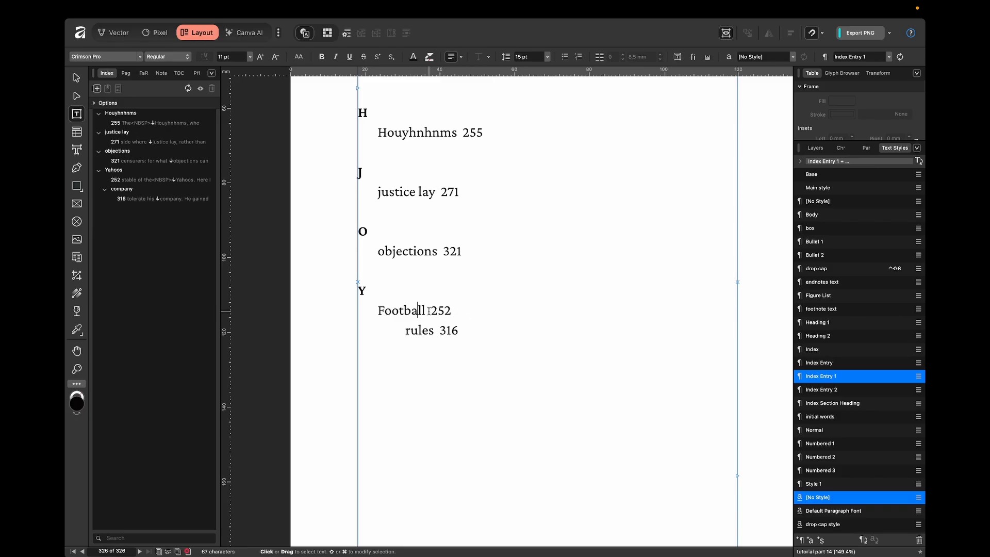
left_click(417, 328)
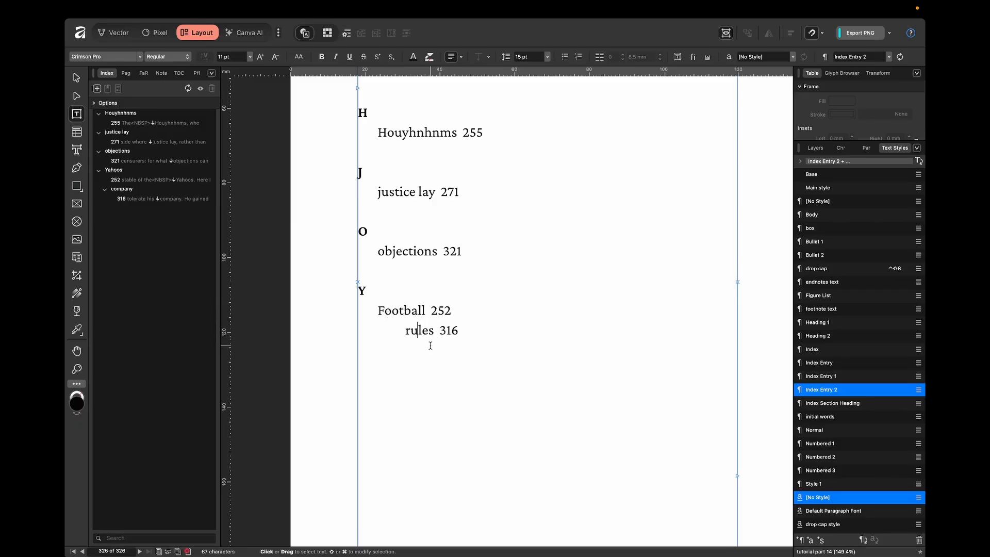
Copy the subentry "rules 316" and paste it on the line below.
left_click(472, 331)
key("alt+shift+Left")
key("alt+shift+Left")
key("super+c")
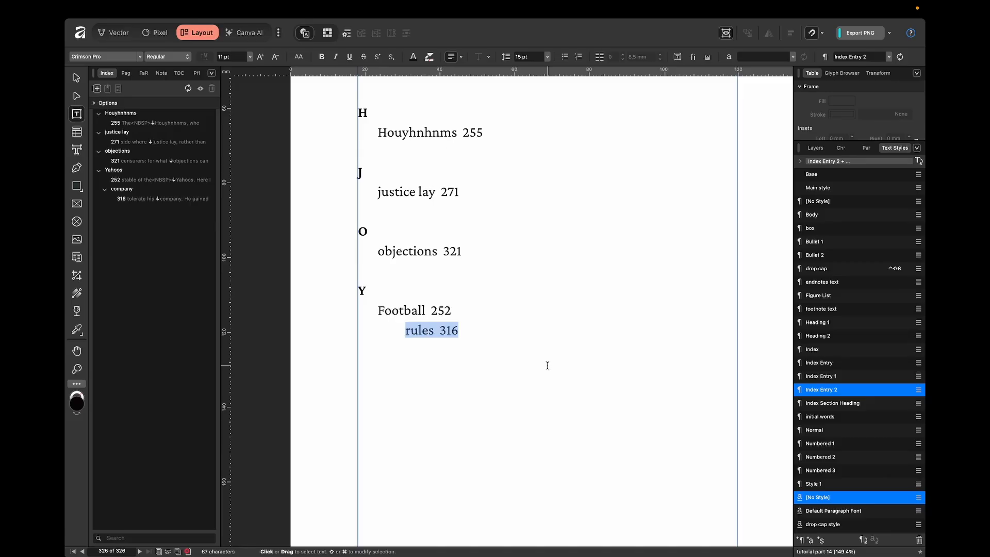
left_click(482, 326)
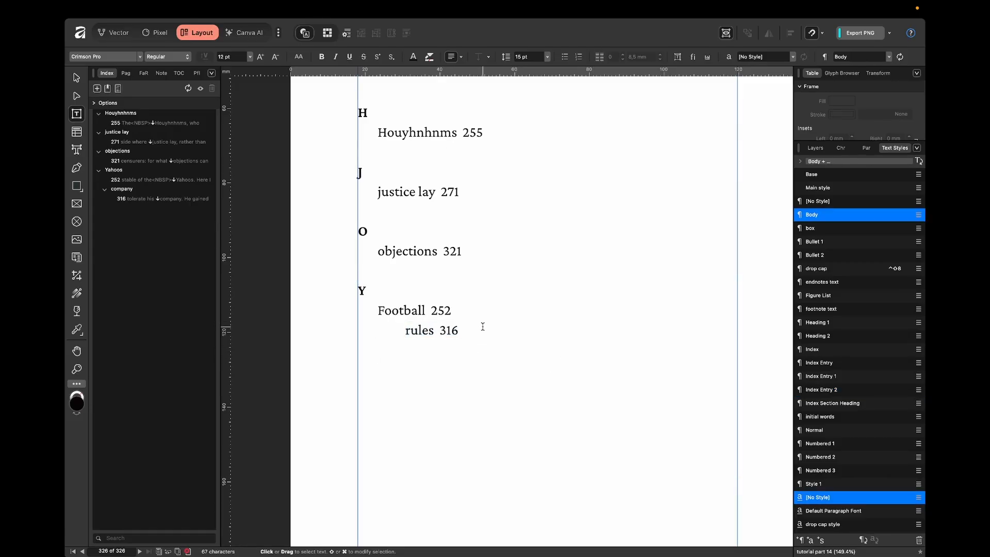
key("super+v")
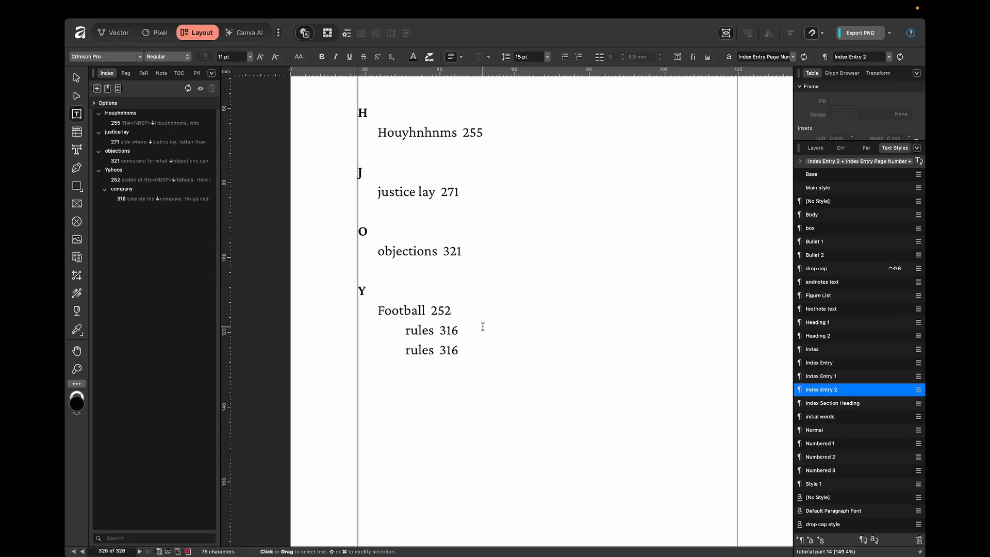
Change the second "rules" subentry under Football to "coaches" and its page number to 342.
double_click(420, 349)
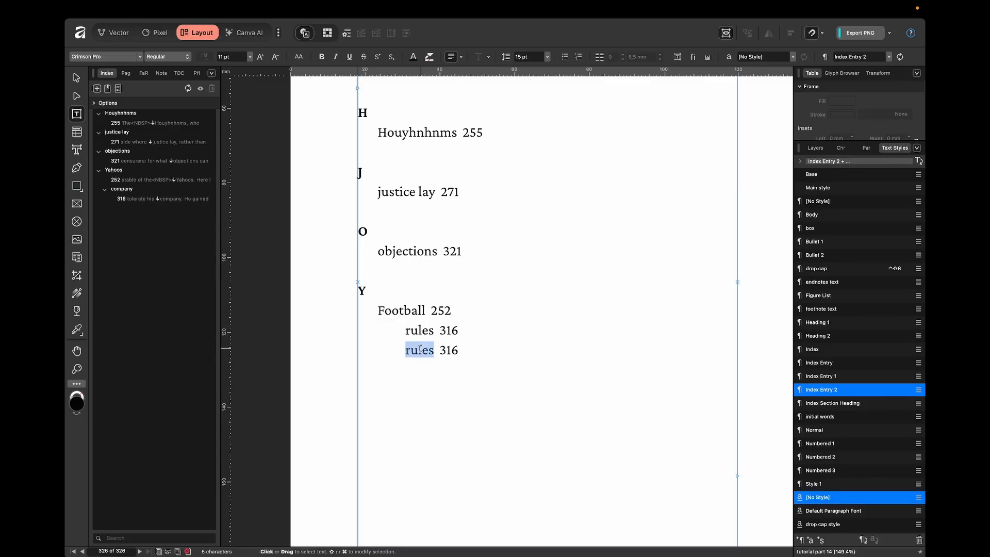
type("coaches")
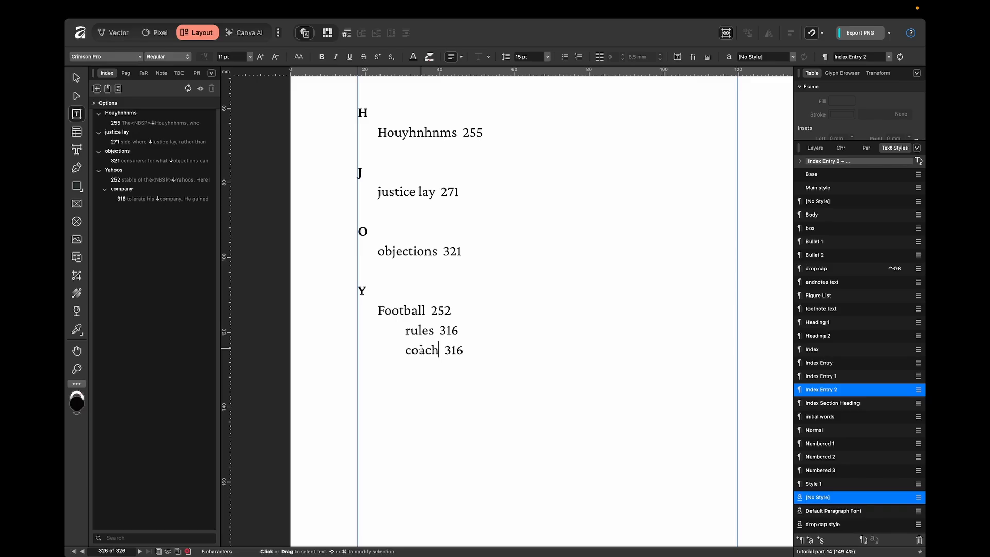
key("Right")
key("Right")
key("shift+Right")
key("shift+Right")
type("42")
left_click(478, 281)
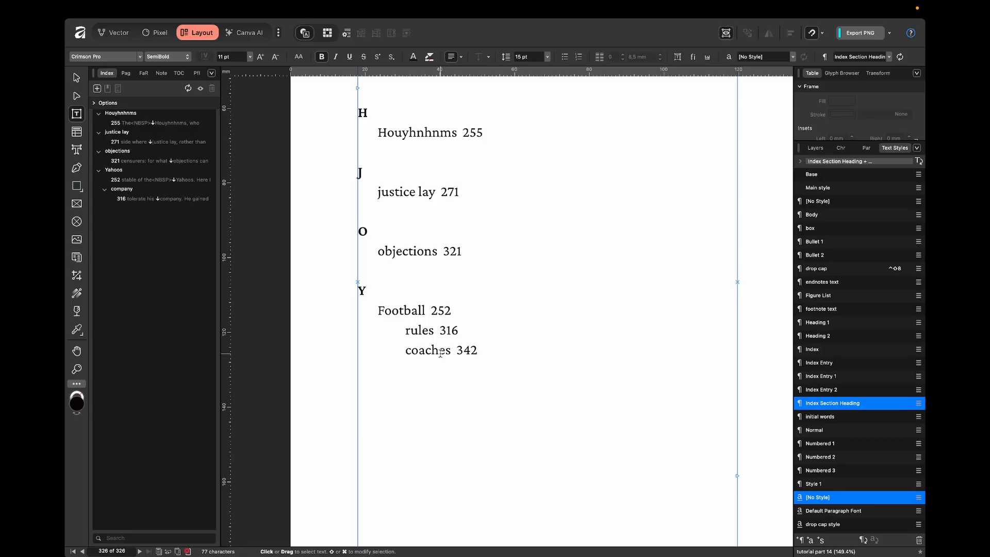
scroll(440, 353, "down", 5)
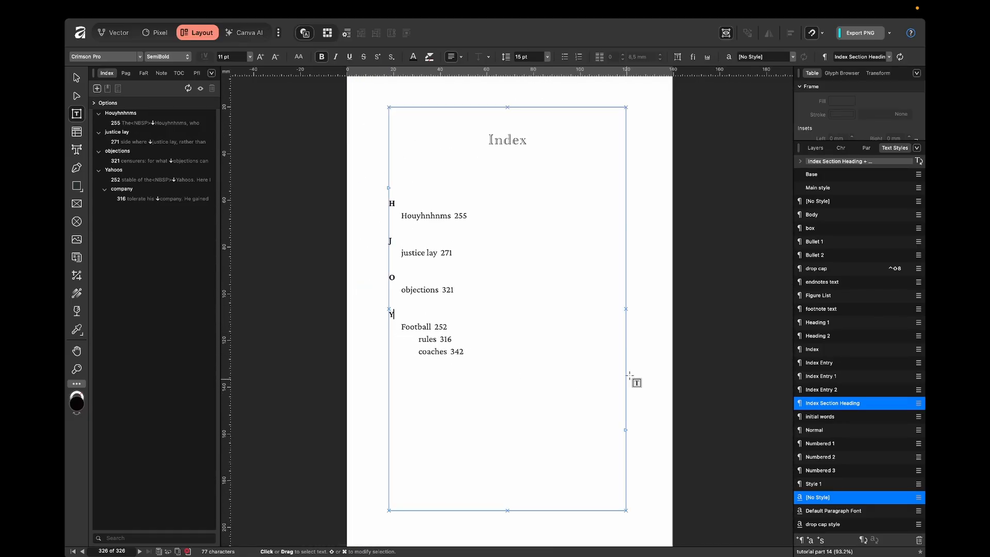
left_click(679, 335)
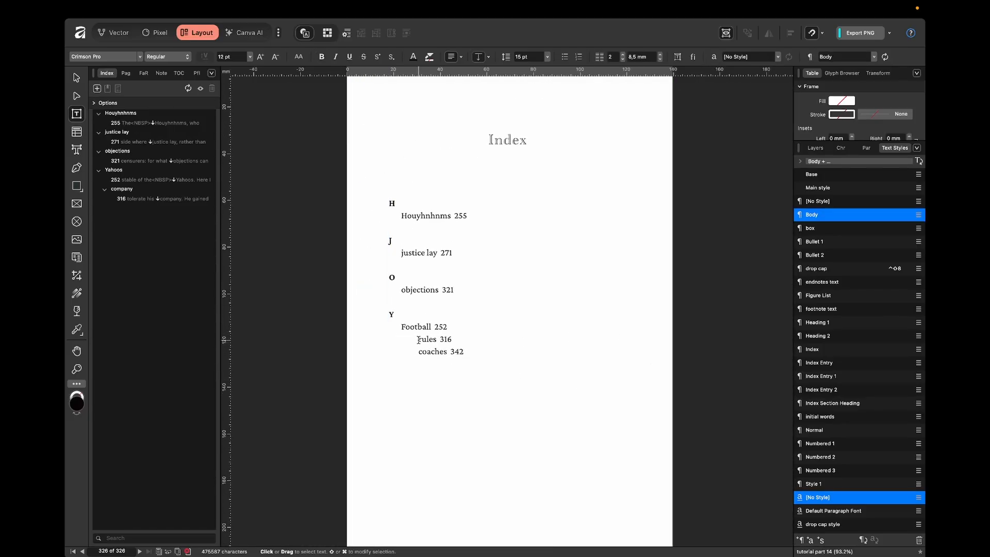
scroll(418, 340, "up", 3)
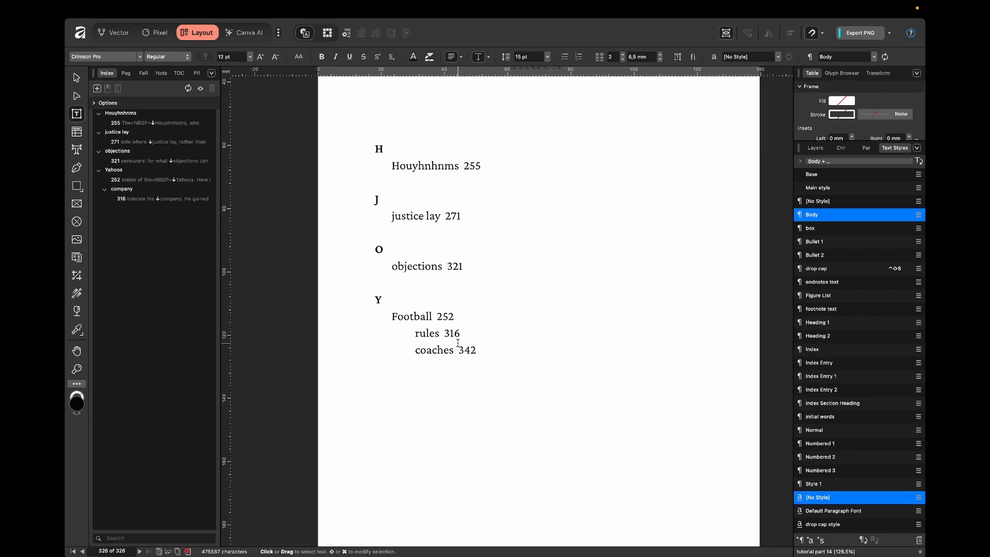
Add an index topic named "New-York" with a See reference to the topic "objections".
left_click(97, 89)
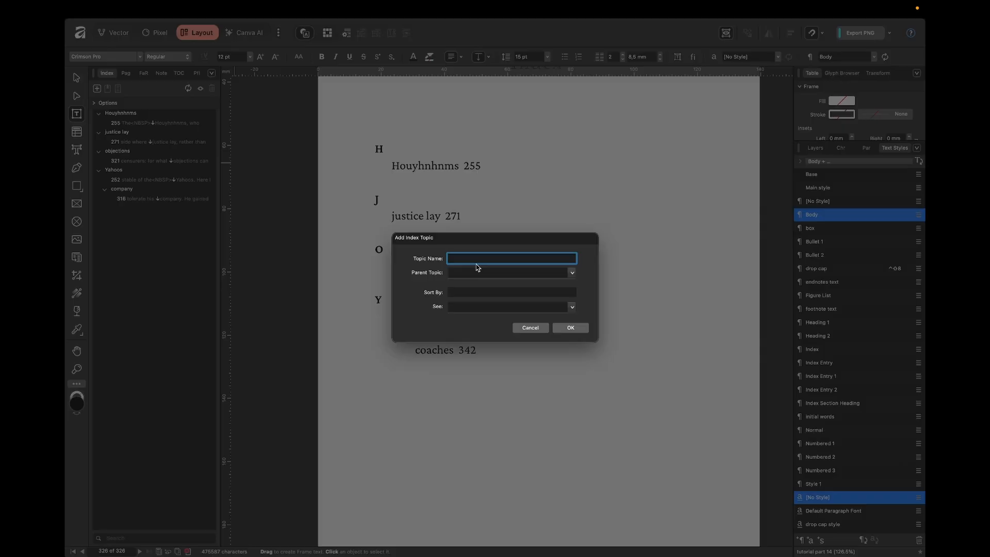
left_click(514, 308)
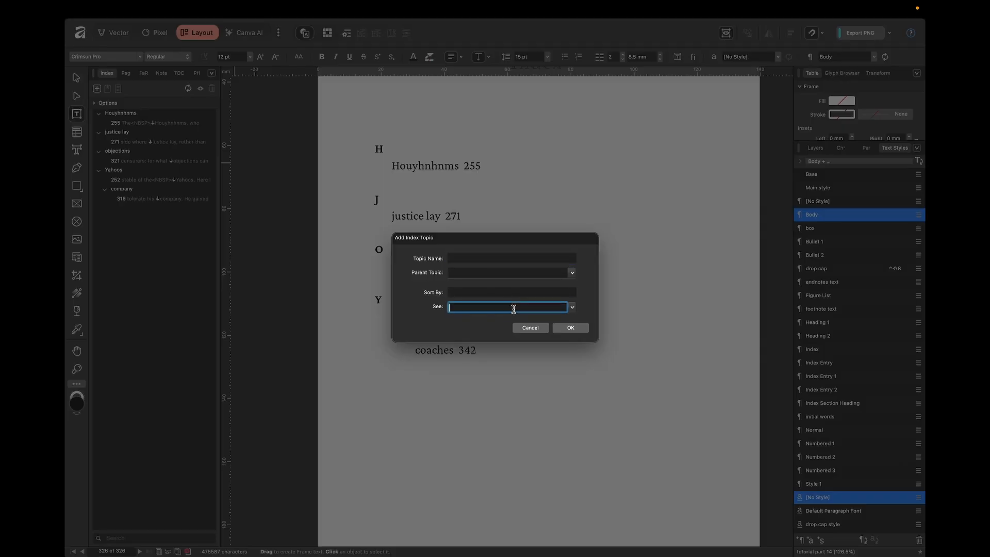
left_click(572, 308)
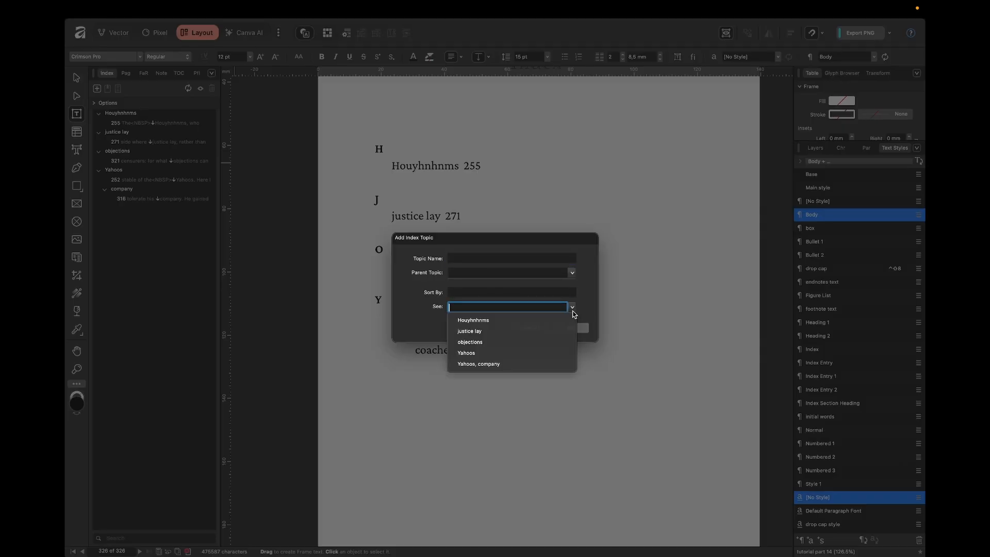
left_click(591, 305)
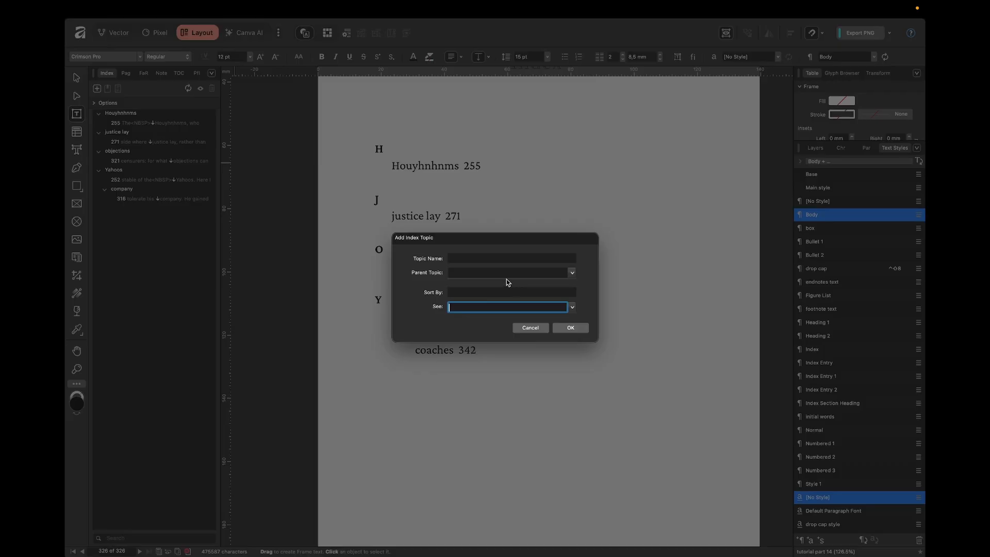
left_click(494, 260)
type("N")
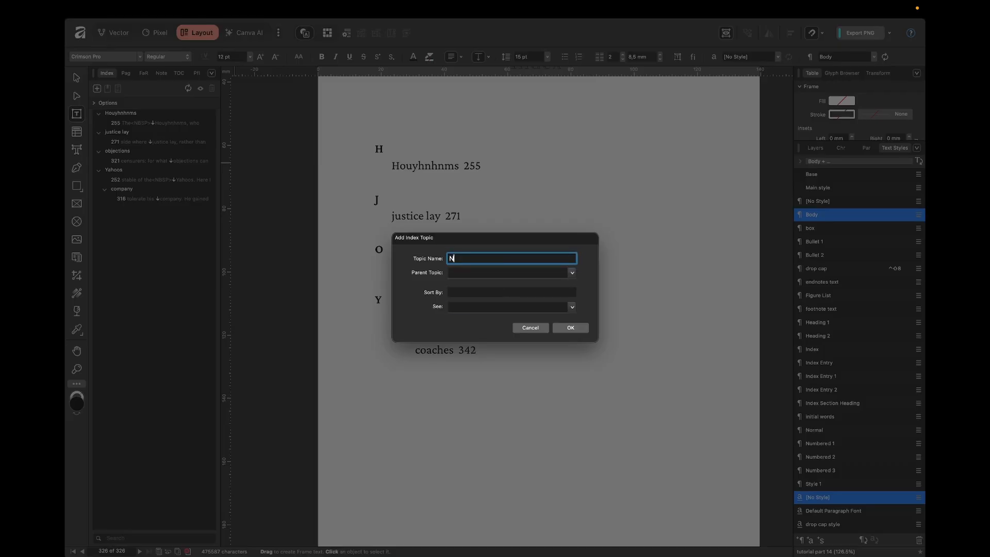
type("ew-York")
left_click(471, 306)
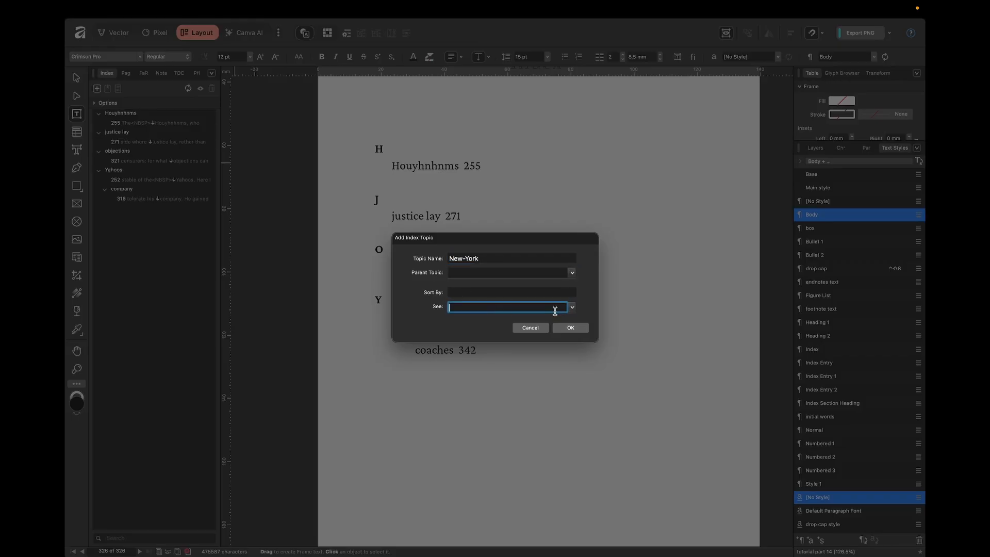
left_click(571, 307)
left_click(485, 342)
left_click(571, 328)
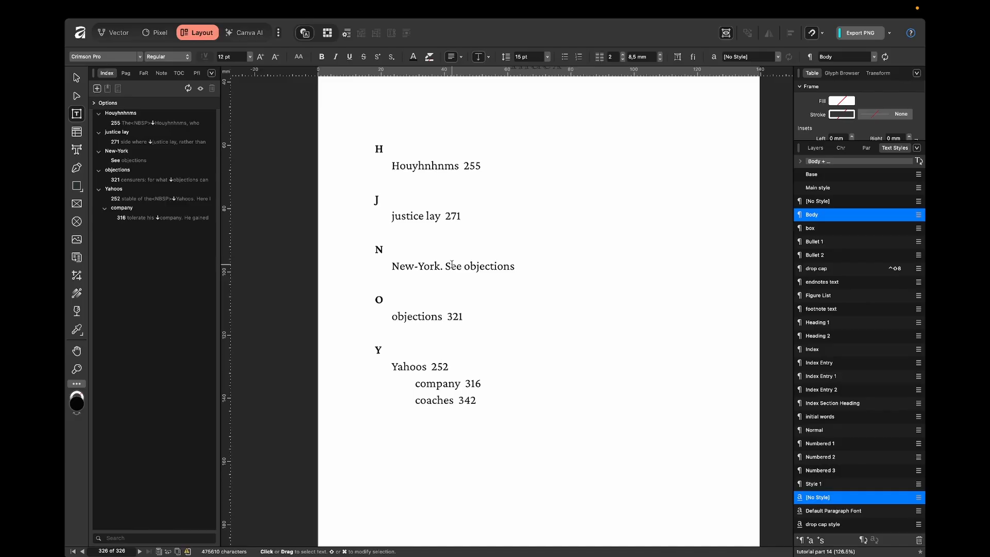
Insert a reference to the topic New-York at the word "whence" after "Houyhnhnmland" on page 324, and update the index.
scroll(536, 235, "up", 5)
scroll(536, 234, "up", 5)
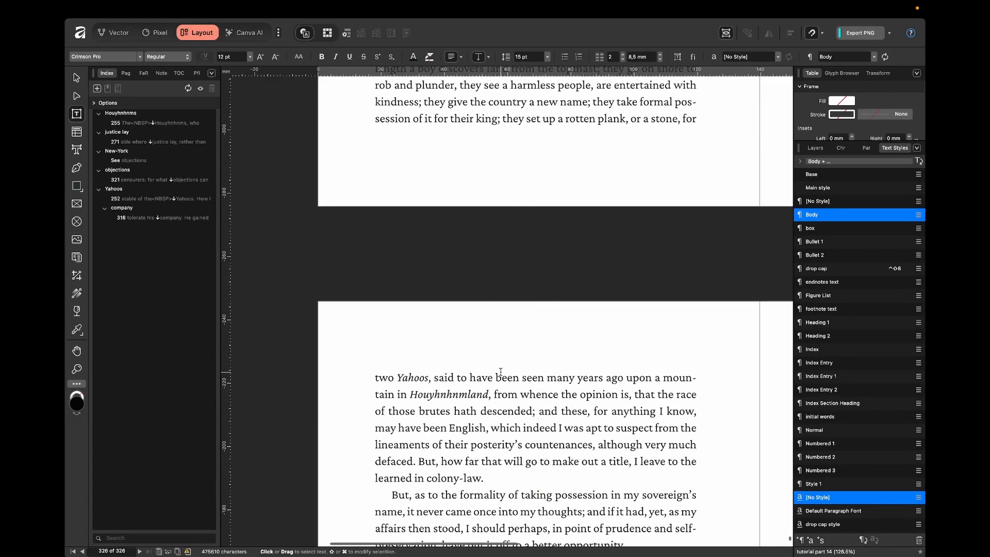
double_click(533, 393)
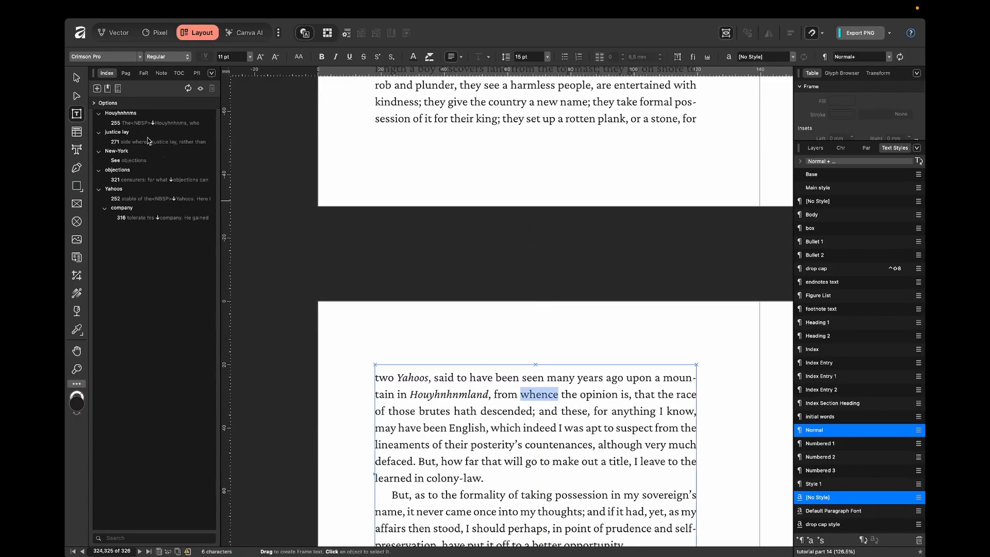
left_click(108, 89)
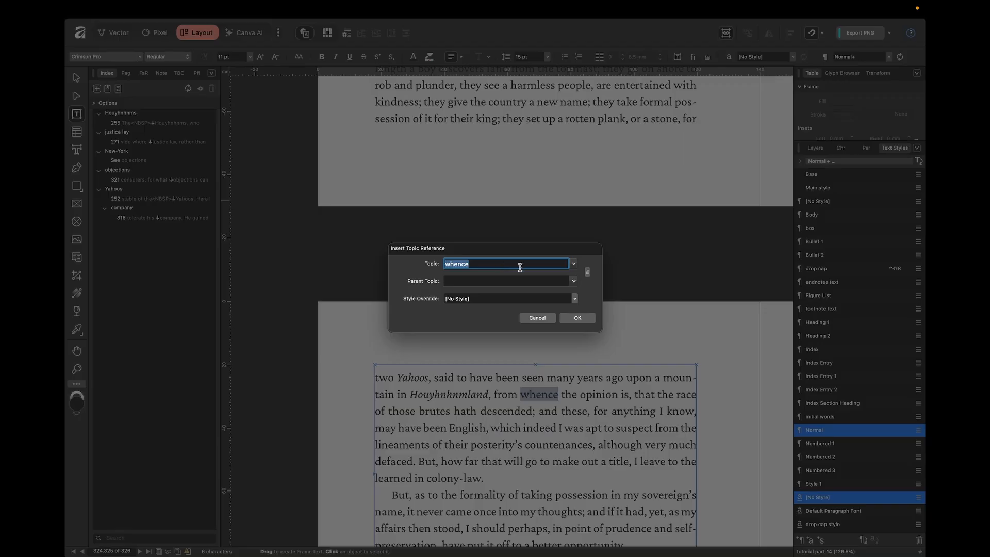
left_click(573, 264)
left_click(504, 297)
left_click(588, 319)
scroll(583, 427, "down", 15)
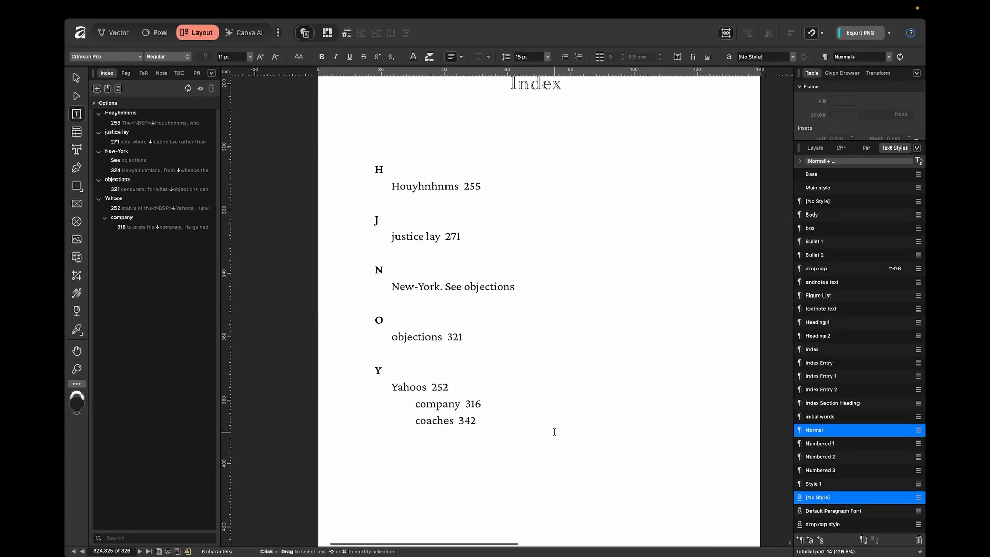
left_click(188, 89)
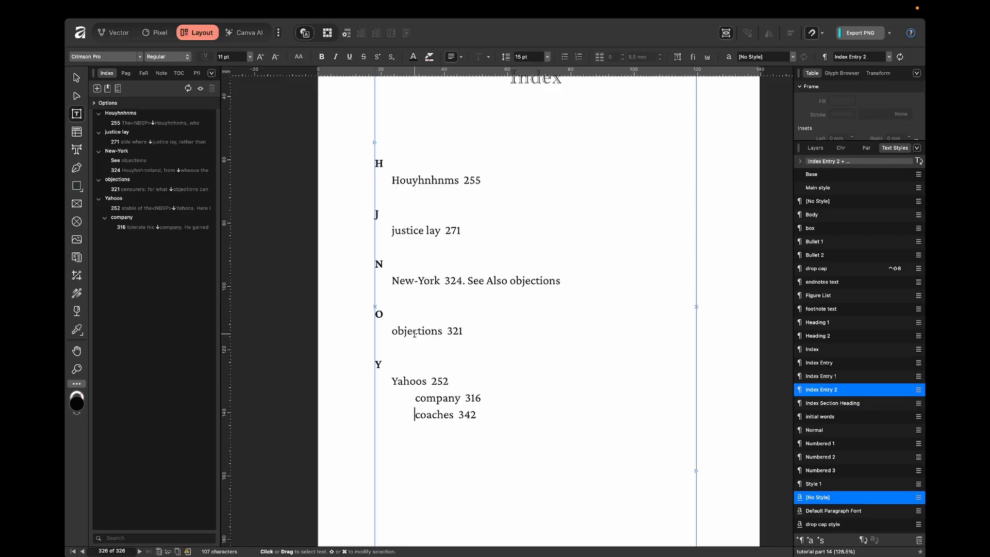
Go to the "justice lay" reference on page 271 and show the index marks to examine its marker in the text.
scroll(420, 275, "up", 2)
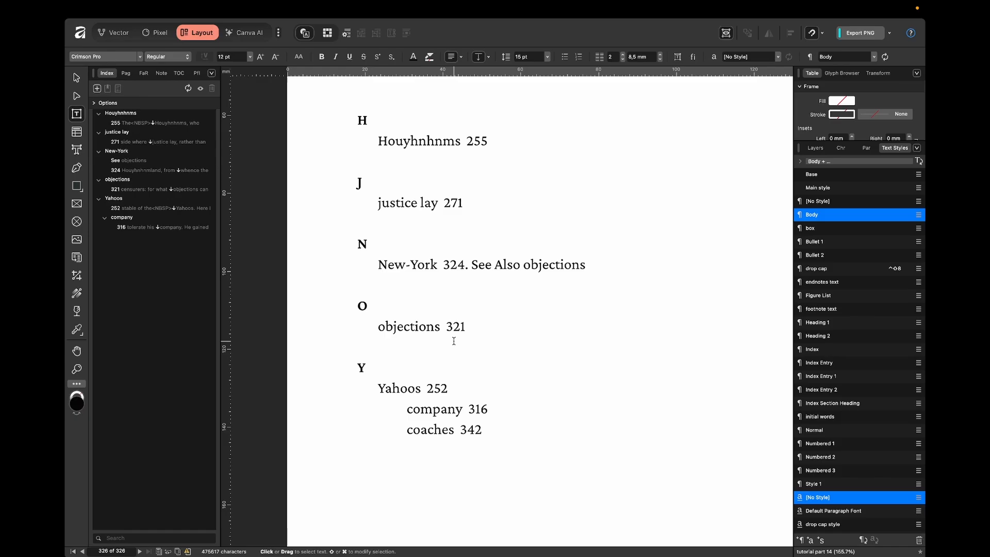
key("super+0")
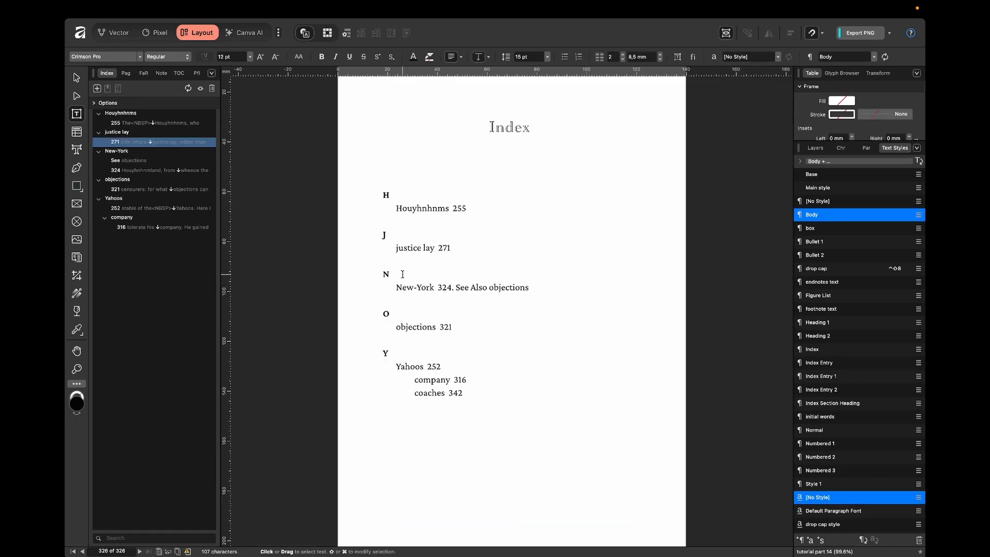
left_click(427, 285)
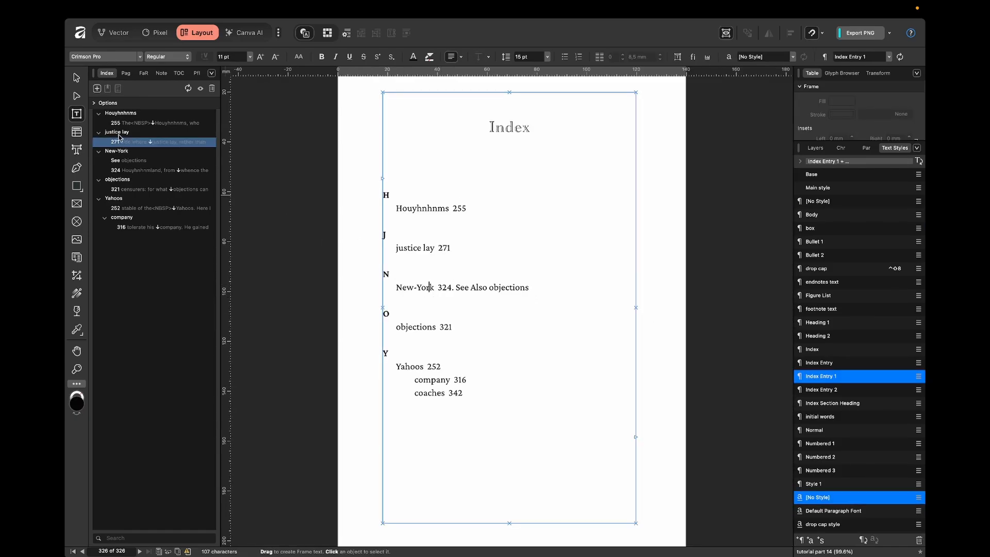
left_click(133, 145)
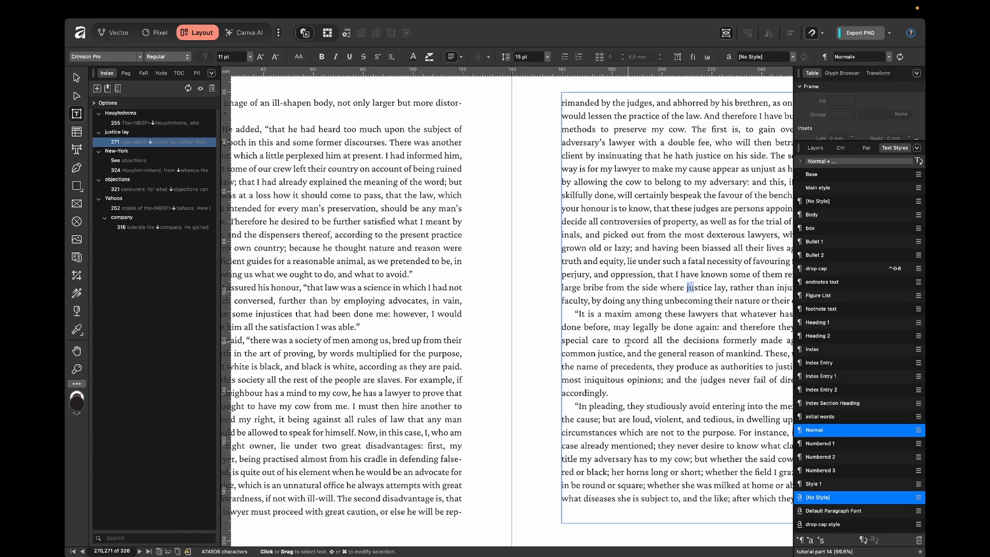
scroll(730, 287, "up", 3)
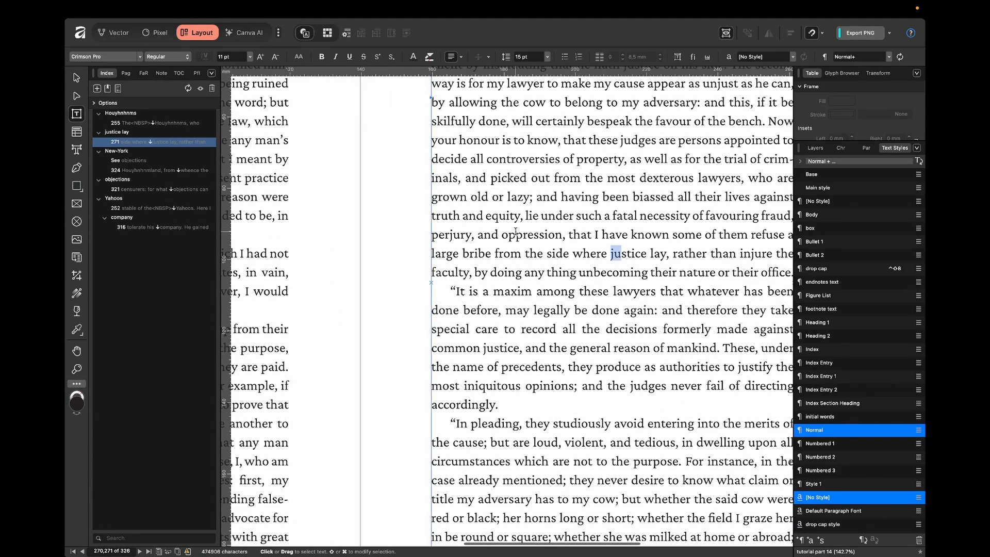
left_click(201, 89)
scroll(622, 258, "up", 5)
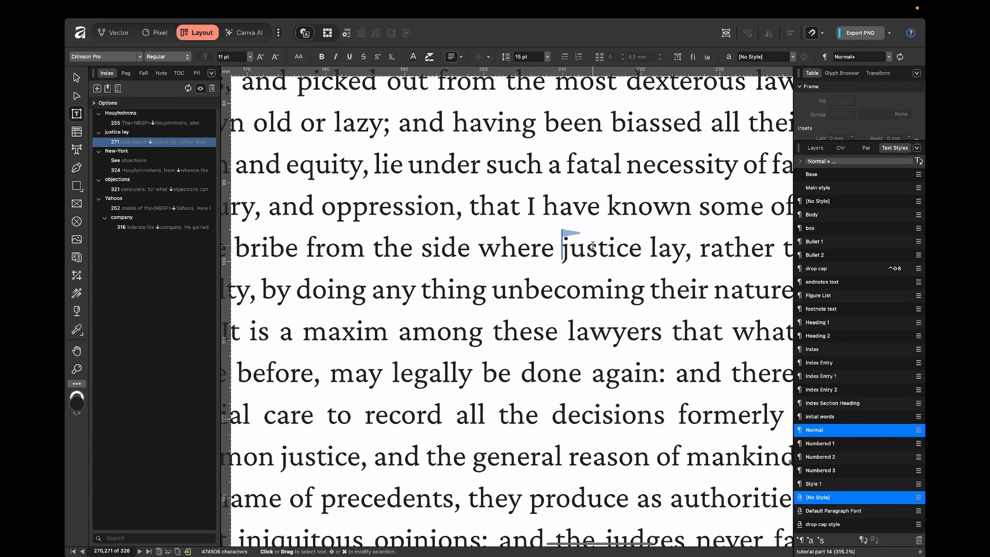
scroll(593, 245, "right", 2)
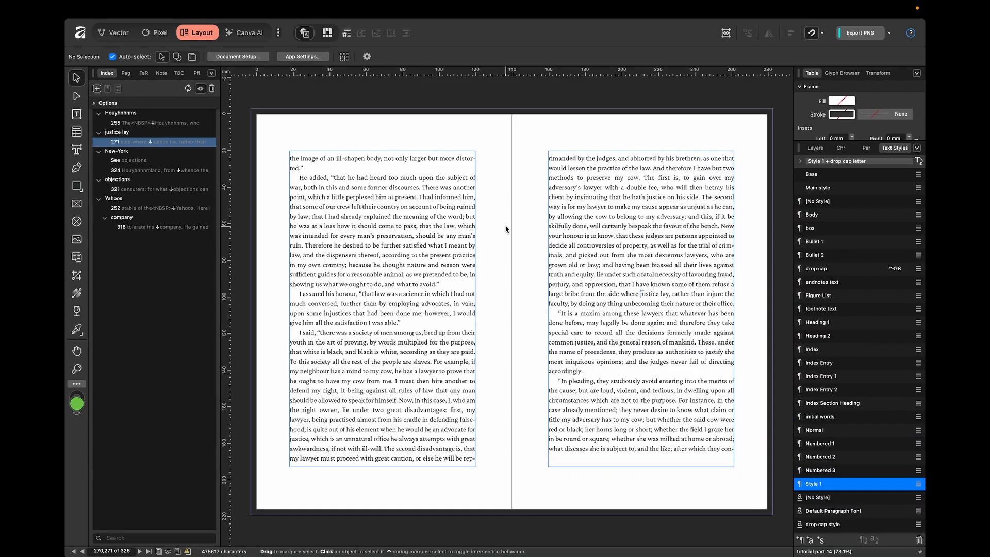
scroll(629, 274, "up", 4)
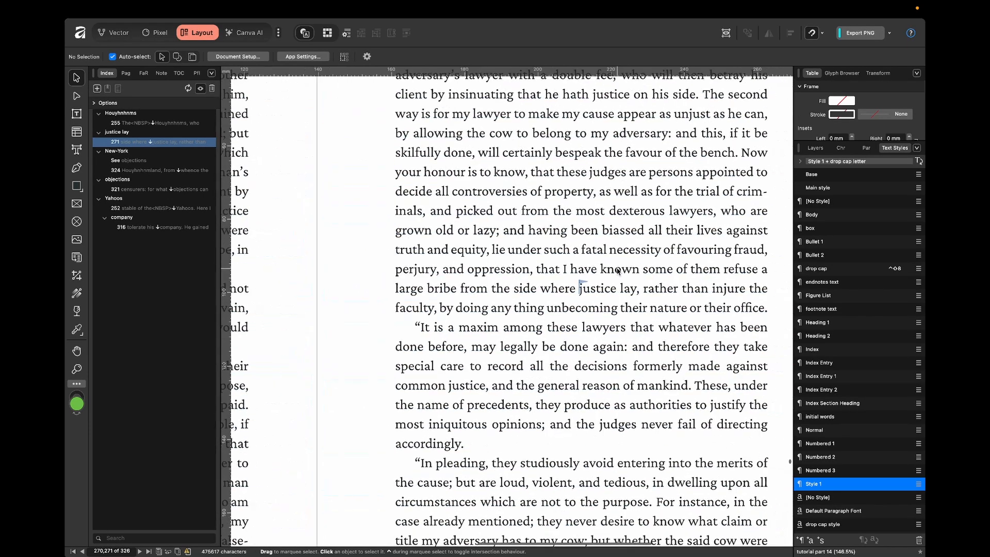
Start inserting a hyperlink on the word "been" in "having been biassed" on page 271.
double_click(554, 217)
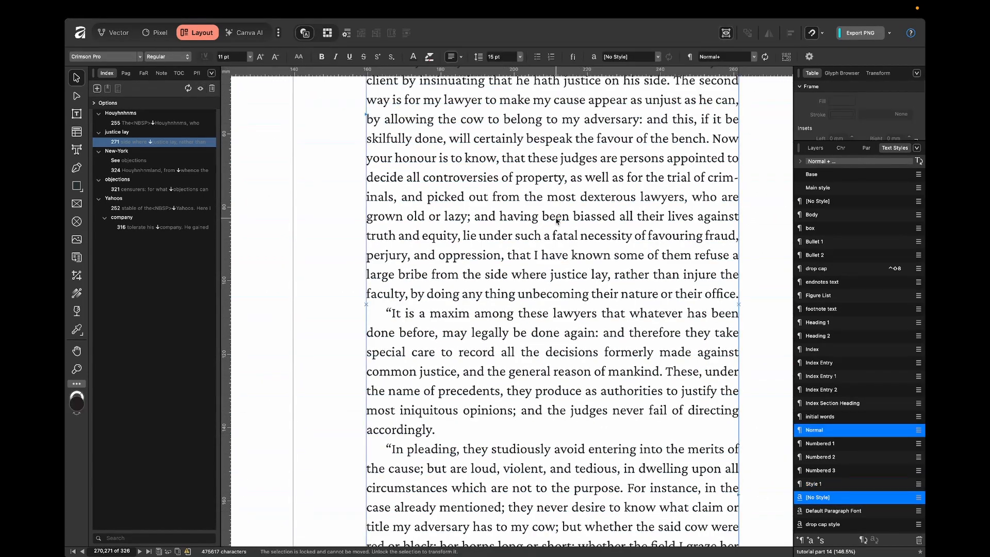
double_click(556, 217)
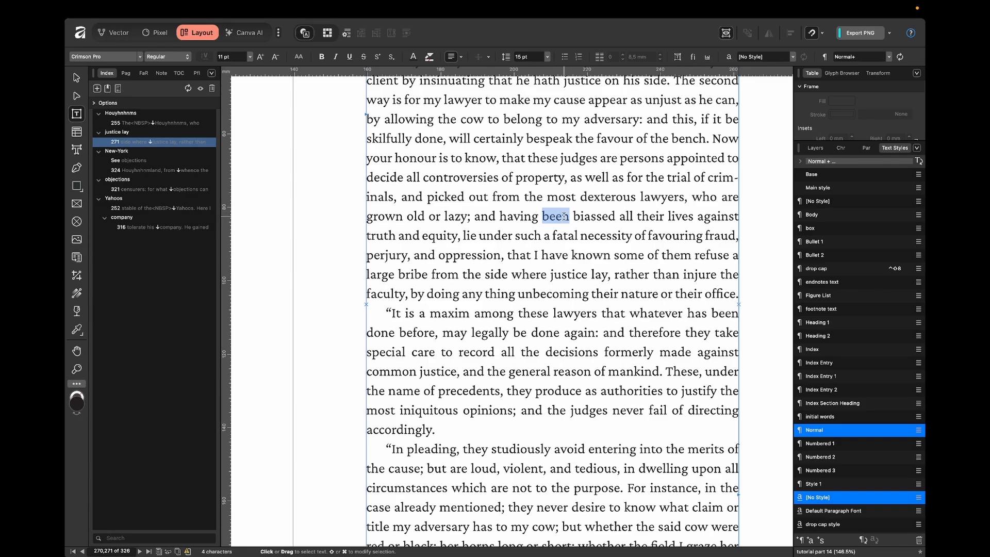
right_click(563, 217)
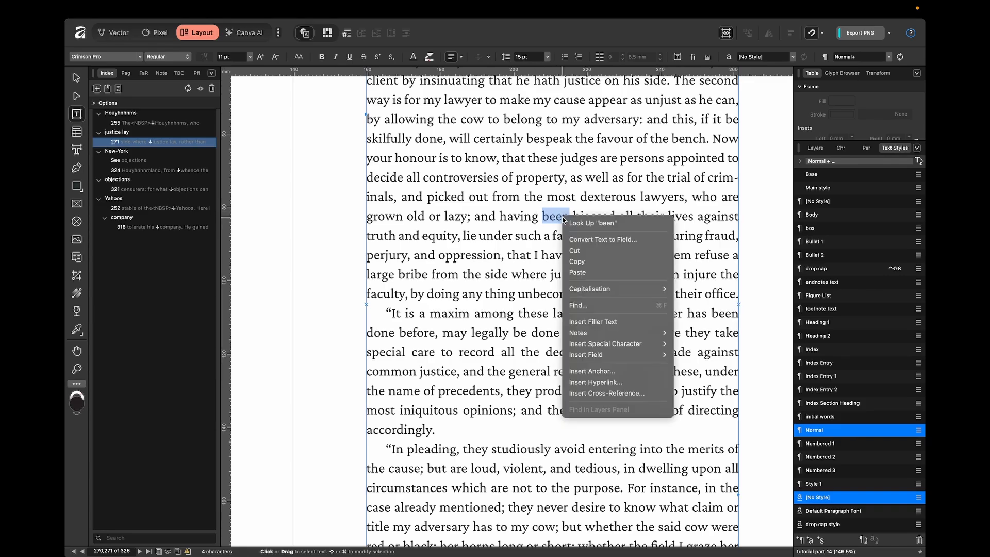
left_click(623, 382)
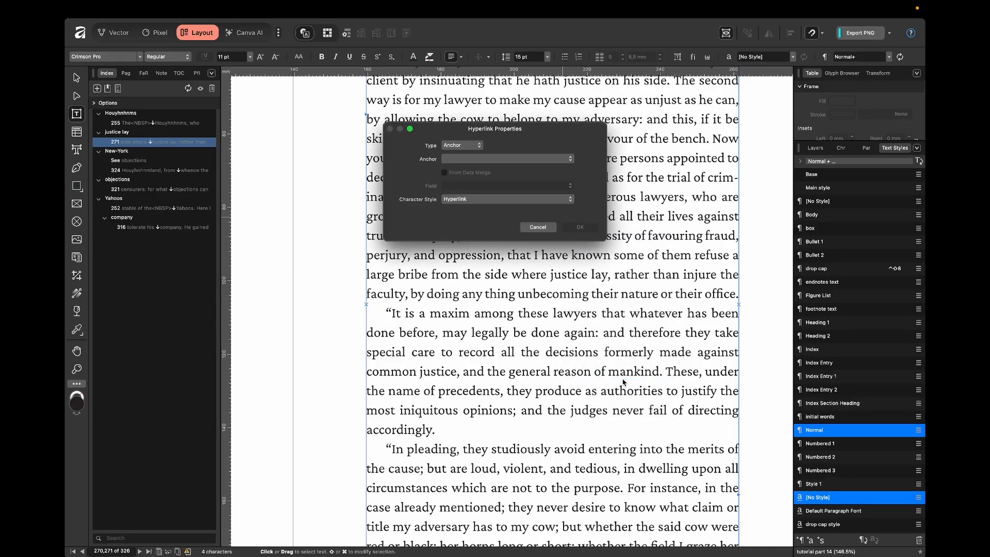
Go through the hyperlink types Email, File, Page, Section and URL to examine the settings each one offers.
left_click(472, 149)
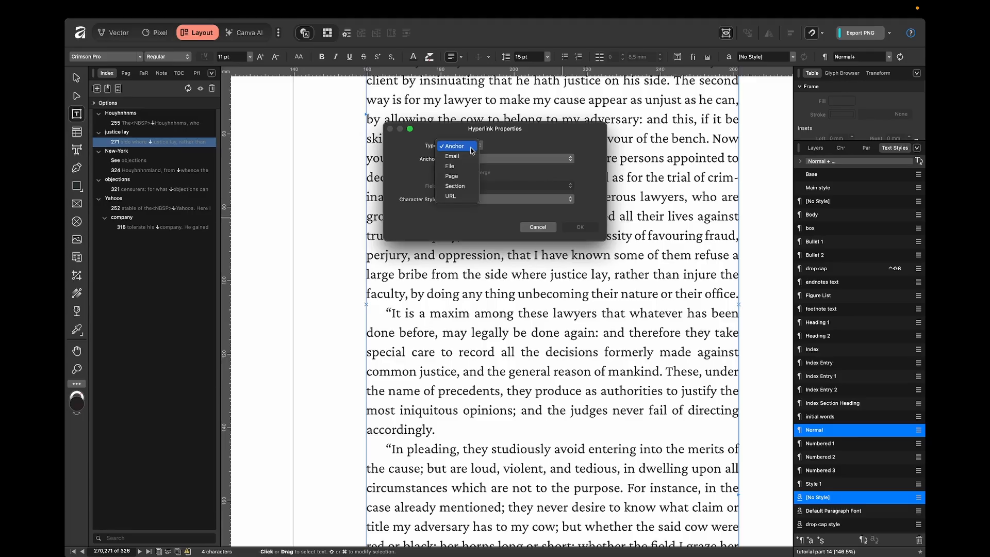
left_click(461, 158)
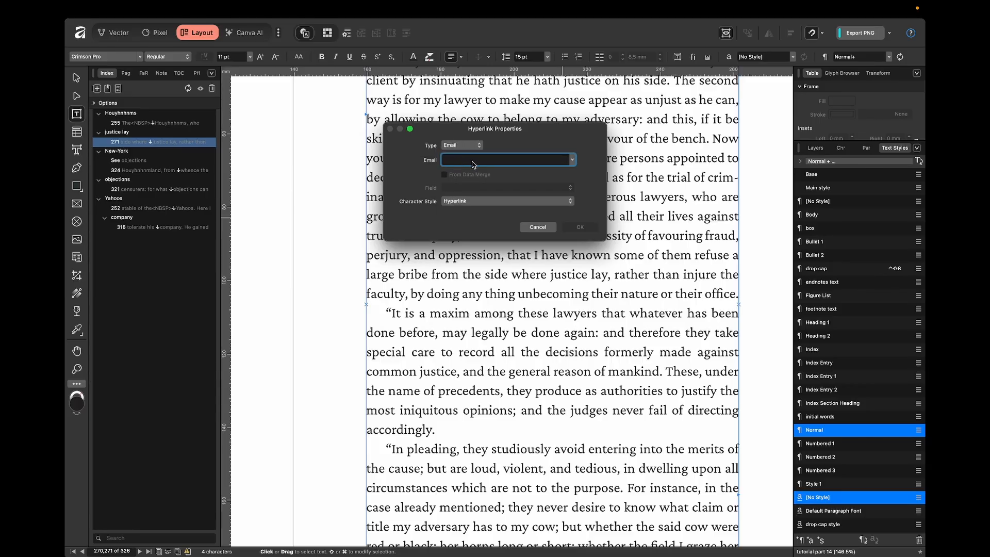
left_click_drag(535, 132, 445, 140)
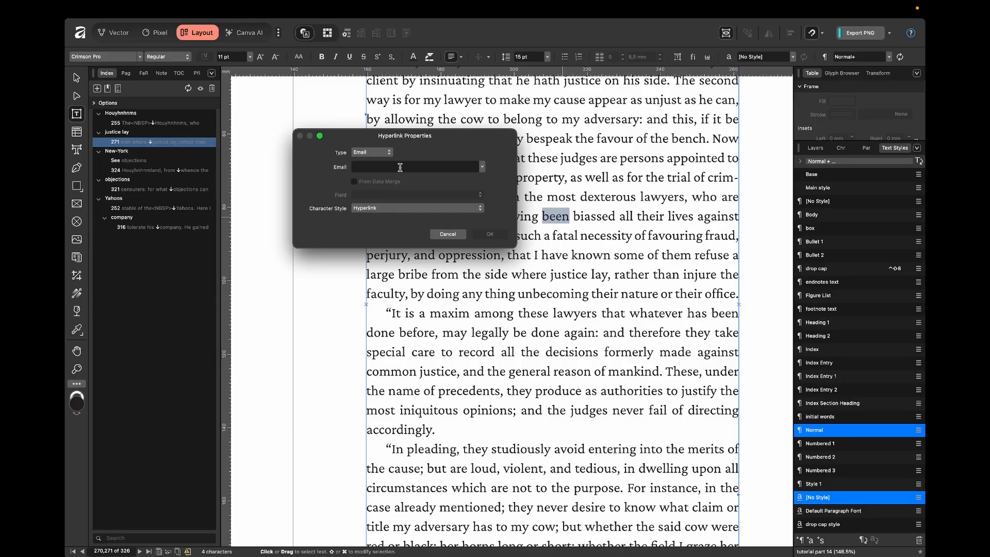
left_click(384, 153)
left_click(375, 163)
left_click(372, 154)
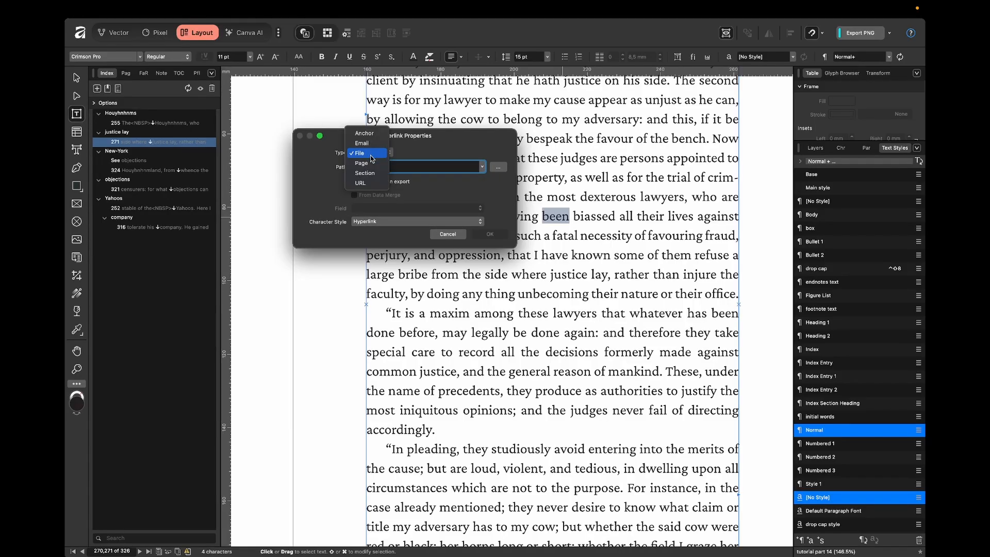
left_click(371, 167)
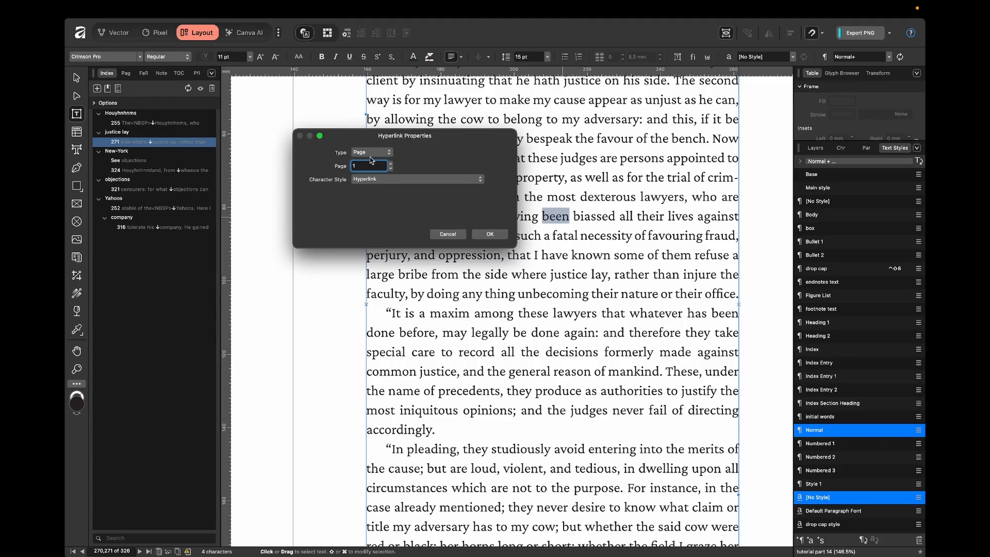
left_click(371, 159)
left_click(361, 162)
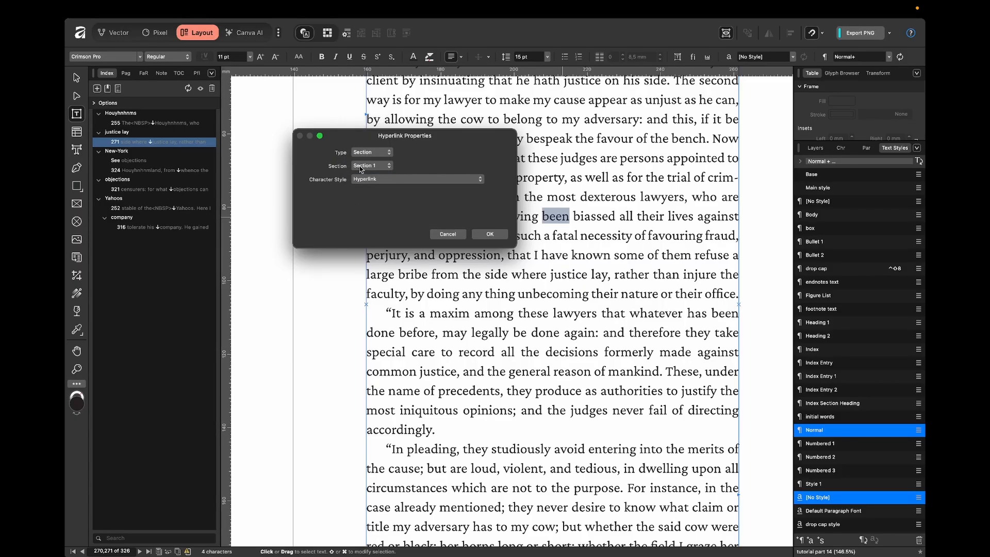
left_click(384, 166)
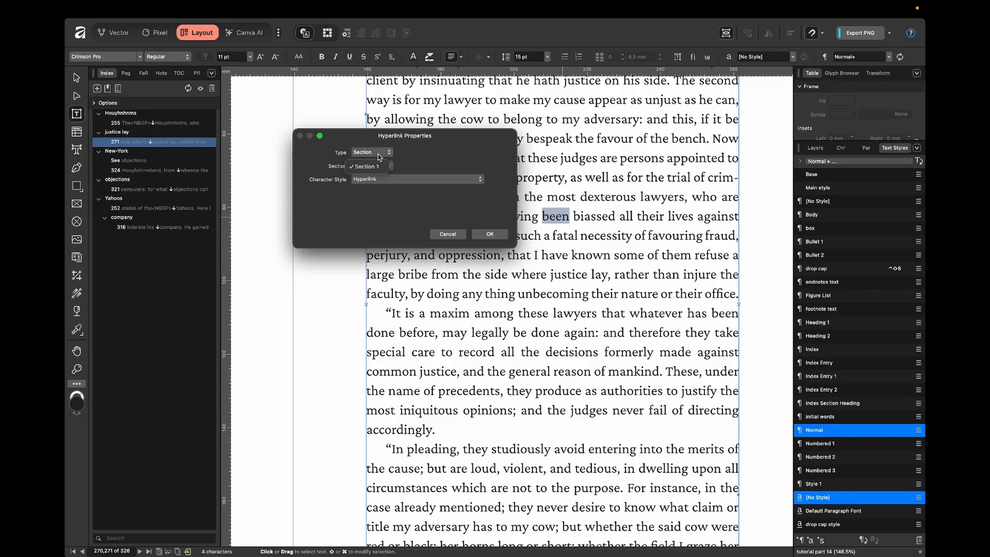
left_click(379, 154)
left_click(378, 156)
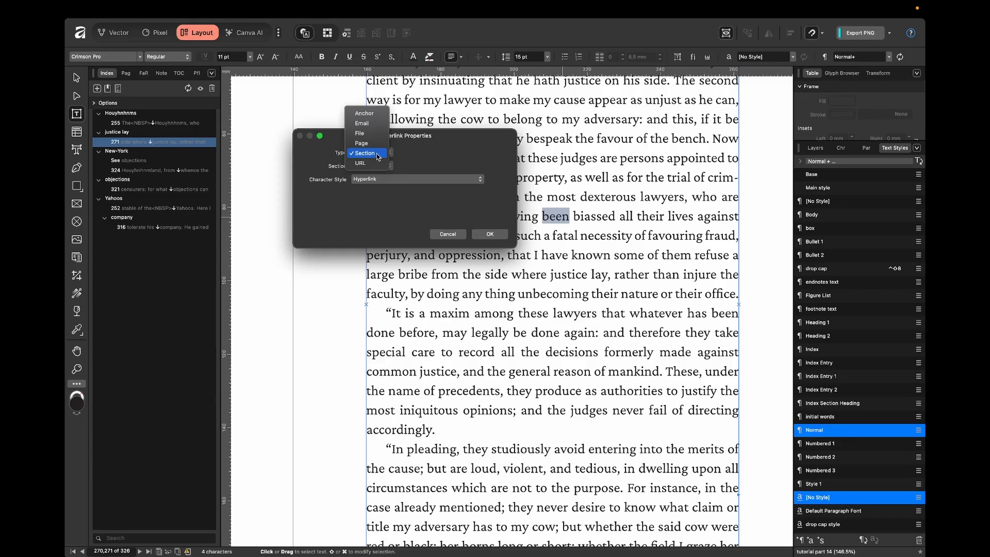
left_click(361, 163)
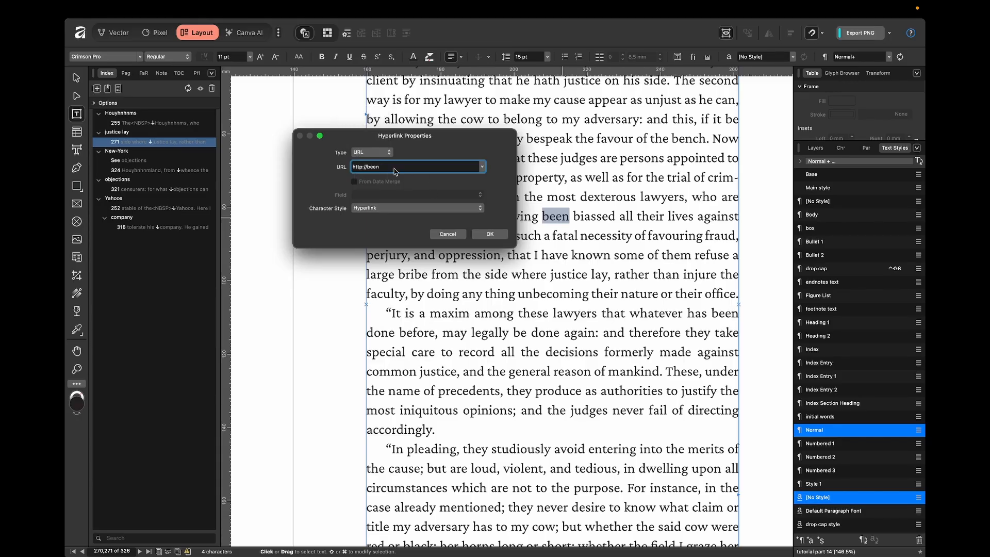
Insert the hyperlink on "been" as a Page link to page 23 with the Hyperlink character style.
left_click(378, 154)
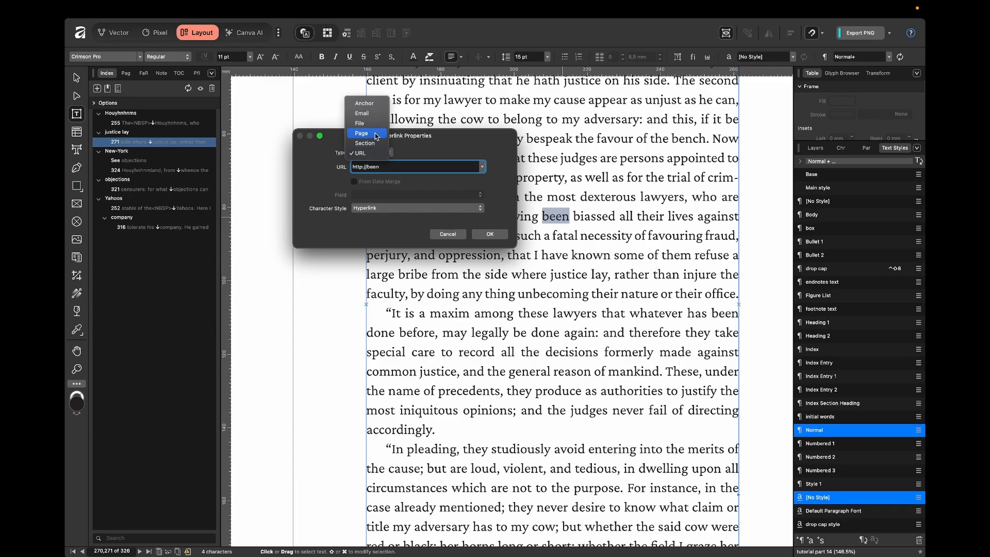
left_click(377, 136)
double_click(366, 164)
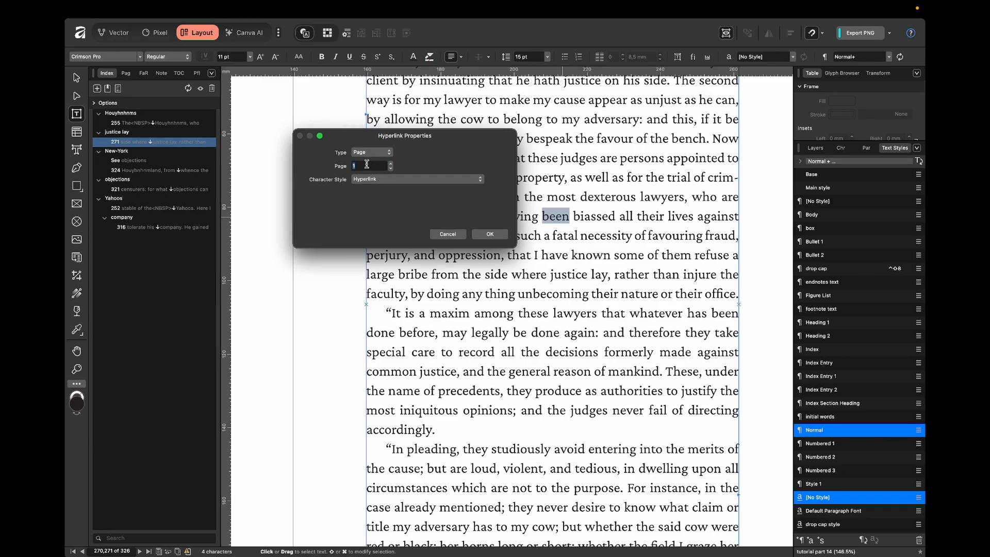
type("23")
left_click(490, 234)
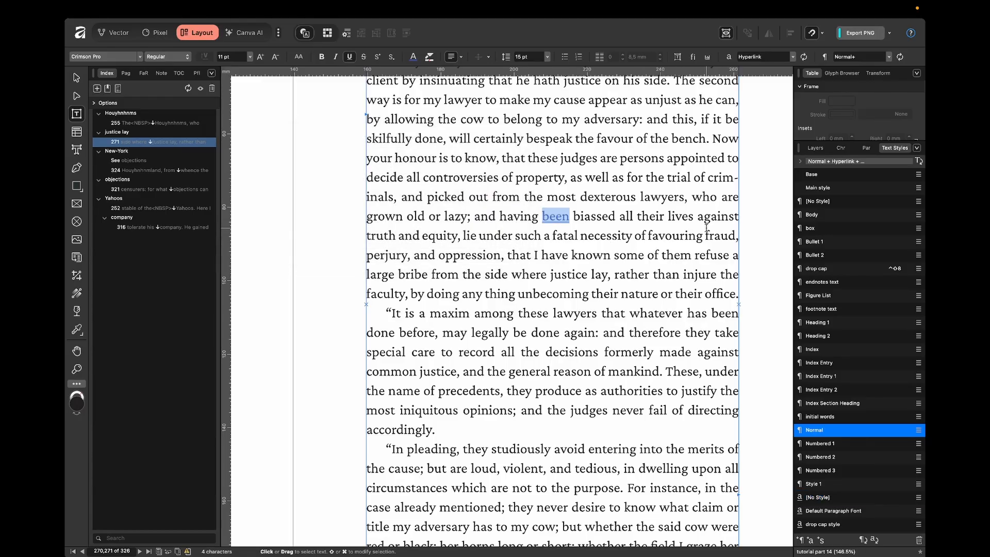
Examine the Hyperlink character style applied to the linked word "been" and follow the link to its target page.
left_click(552, 217)
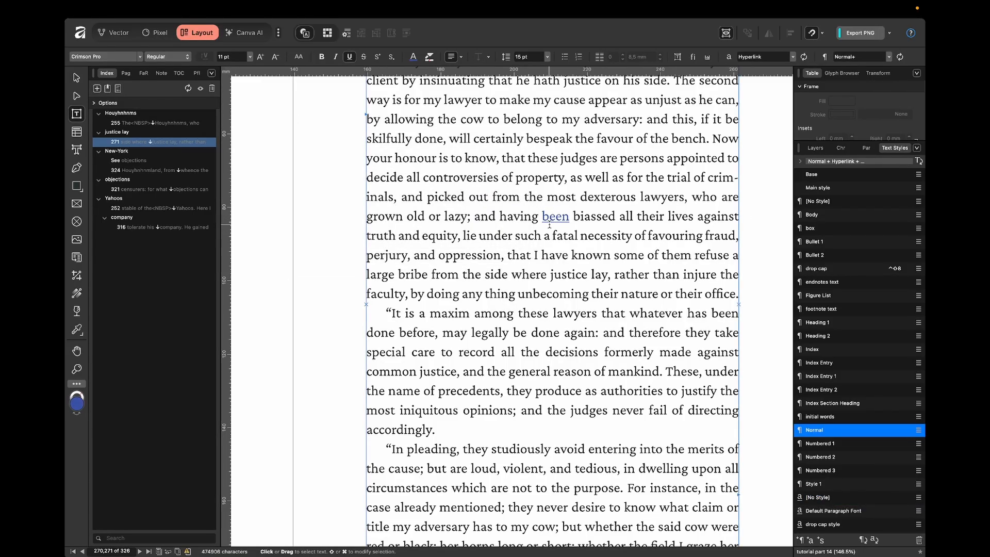
scroll(840, 329, "down", 5)
scroll(841, 329, "down", 1)
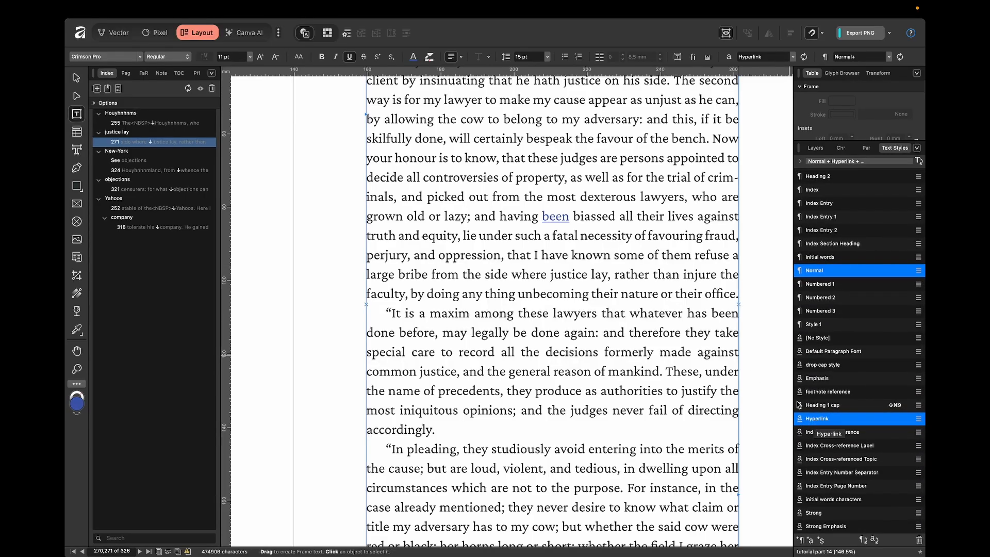
right_click(553, 220)
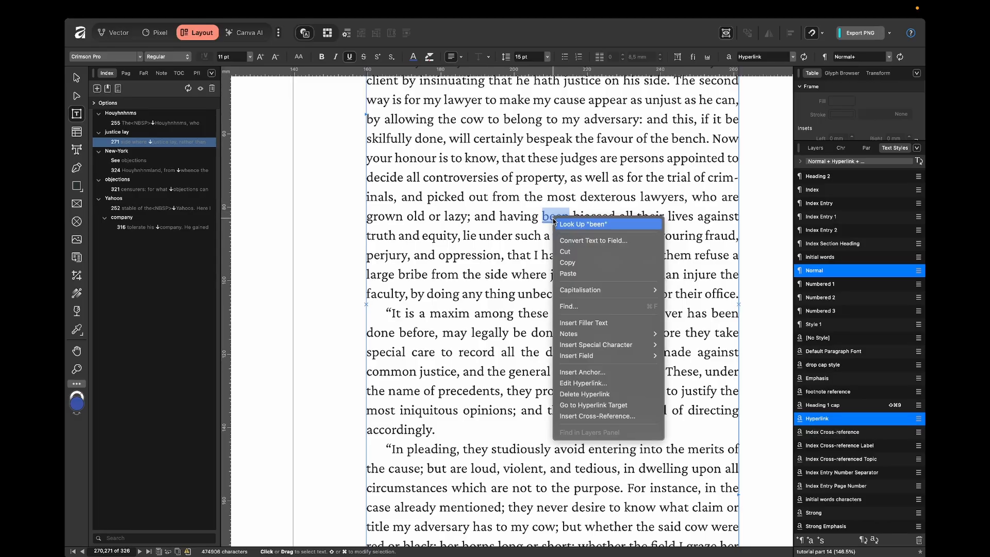
left_click(589, 406)
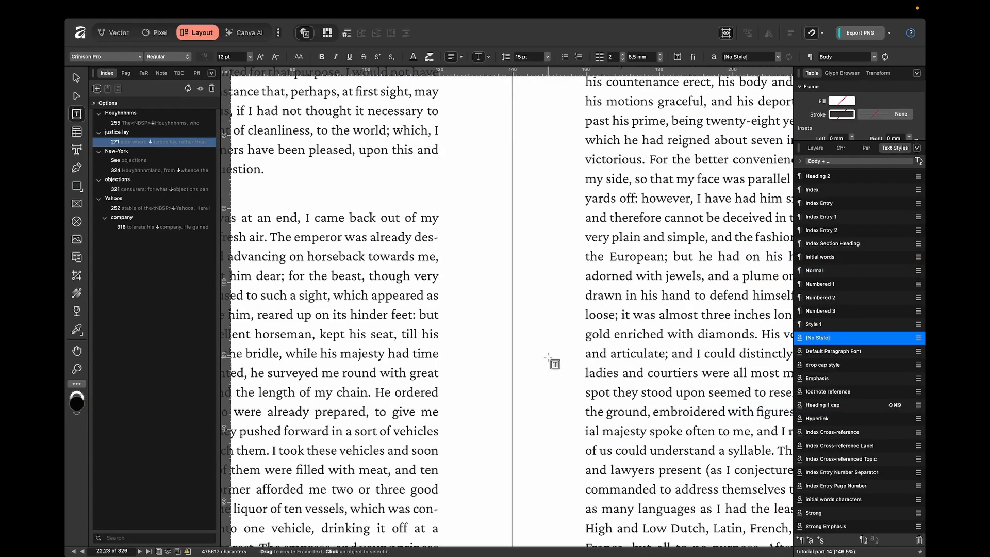
scroll(550, 360, "down", 5)
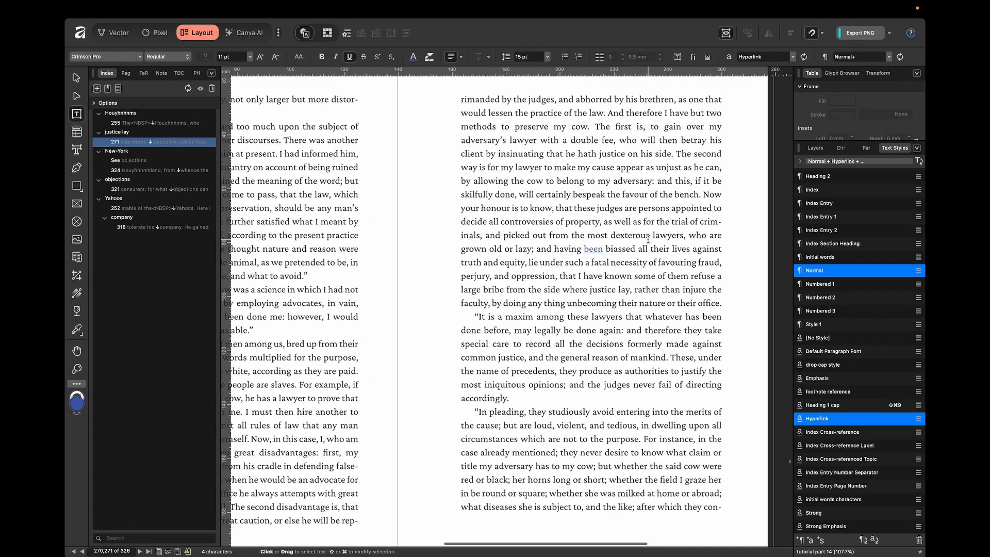
Insert an anchor named any at the word "any" in "pretend to any right" on page 267, with Export as Bookmark turned off.
scroll(504, 213, "up", 4)
scroll(504, 213, "up", 7)
scroll(503, 213, "up", 10)
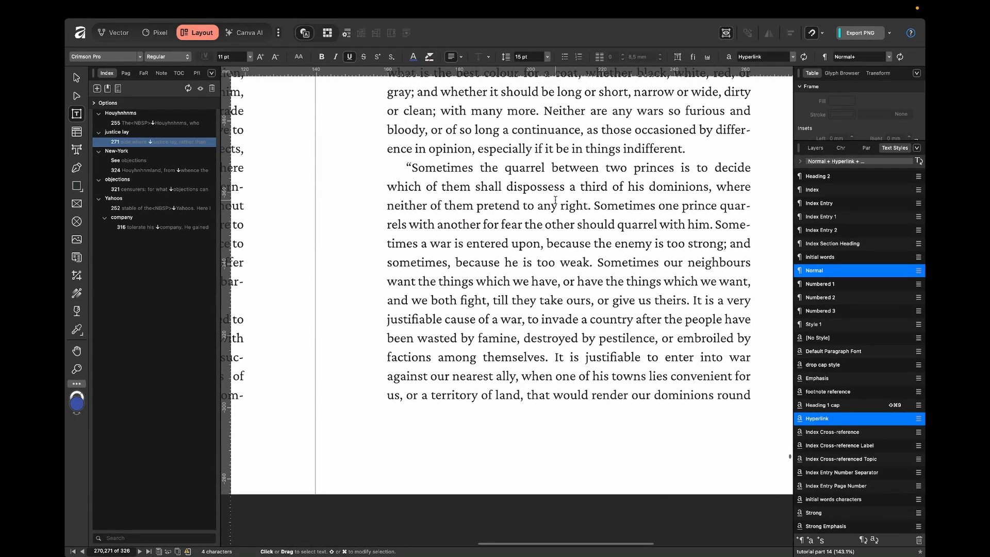
left_click(555, 204)
right_click(547, 205)
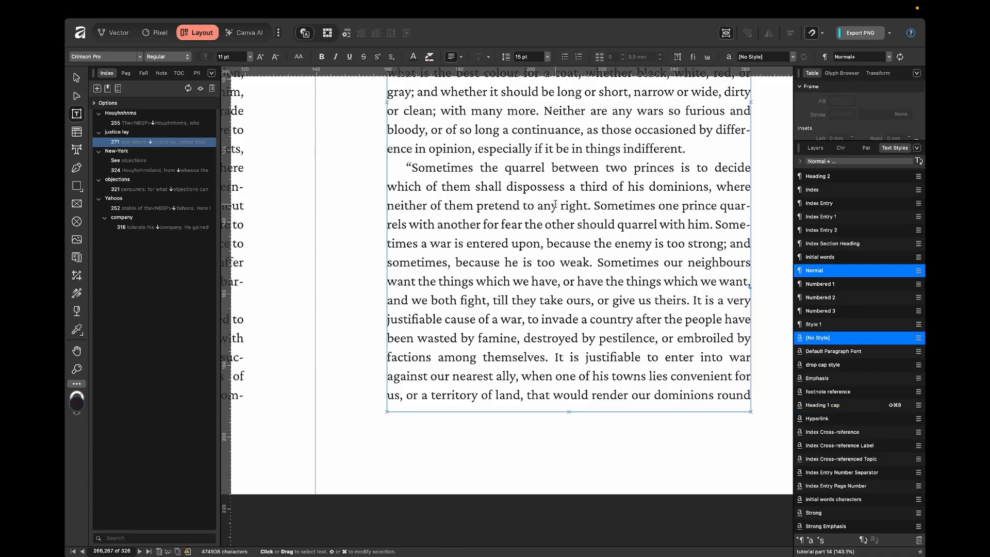
key("Escape")
right_click(546, 206)
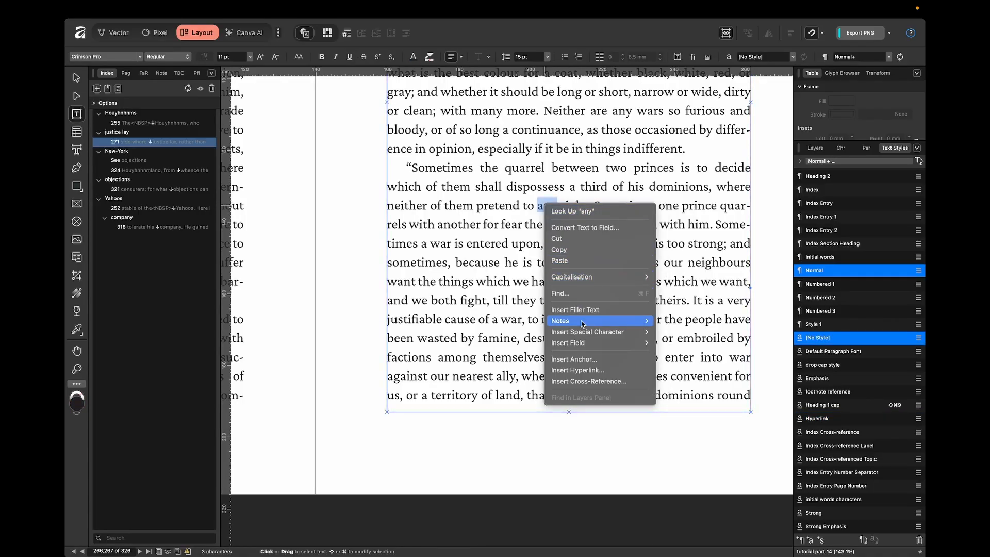
left_click(584, 359)
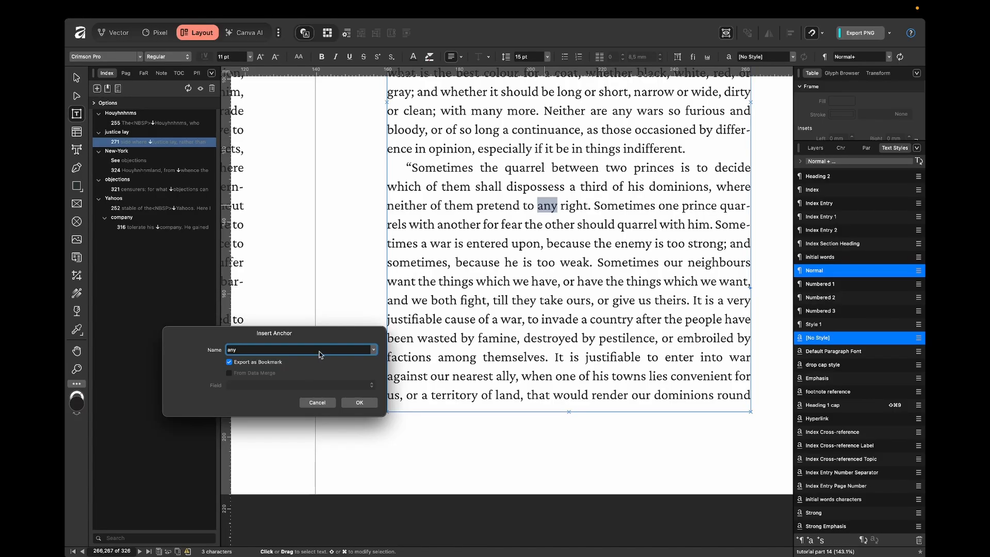
left_click(272, 364)
left_click(359, 403)
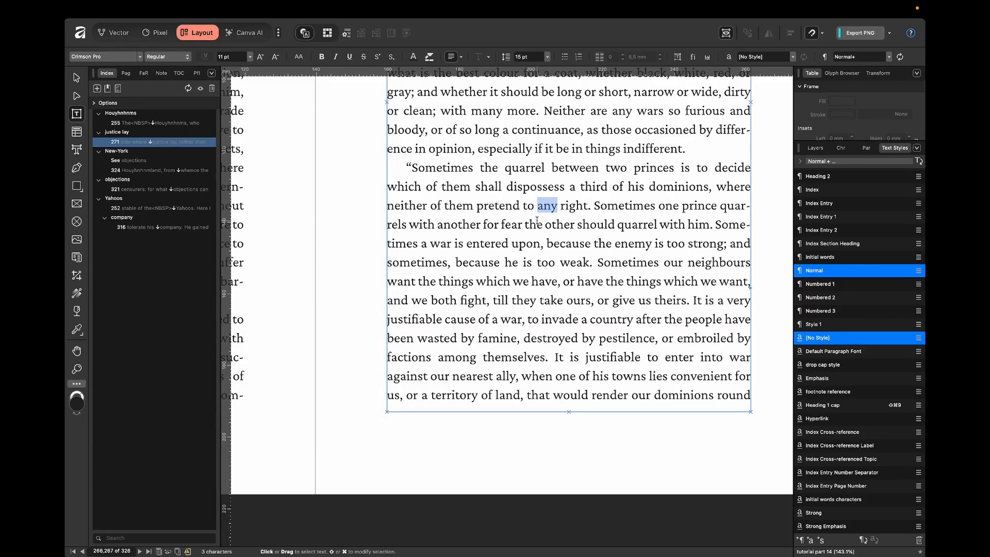
Change the hyperlink on "been" on page 271 to type Anchor, pointing to the anchor any.
scroll(561, 389, "down", 15)
scroll(561, 389, "down", 10)
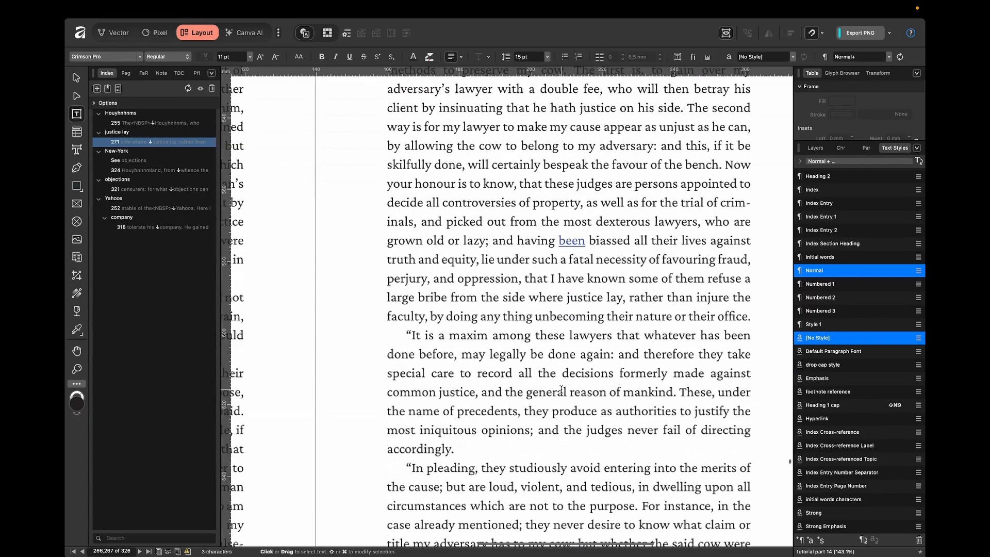
double_click(573, 240)
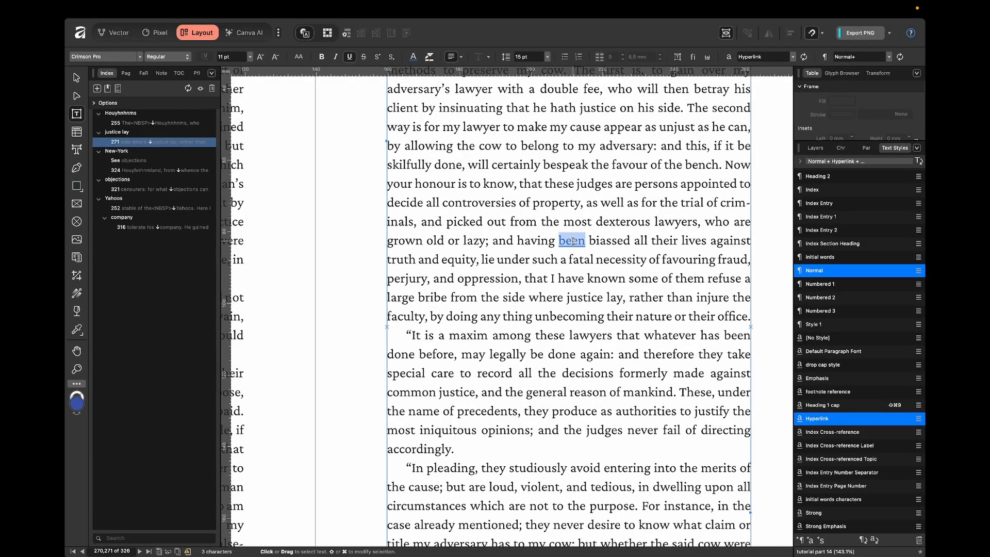
right_click(572, 241)
left_click(615, 408)
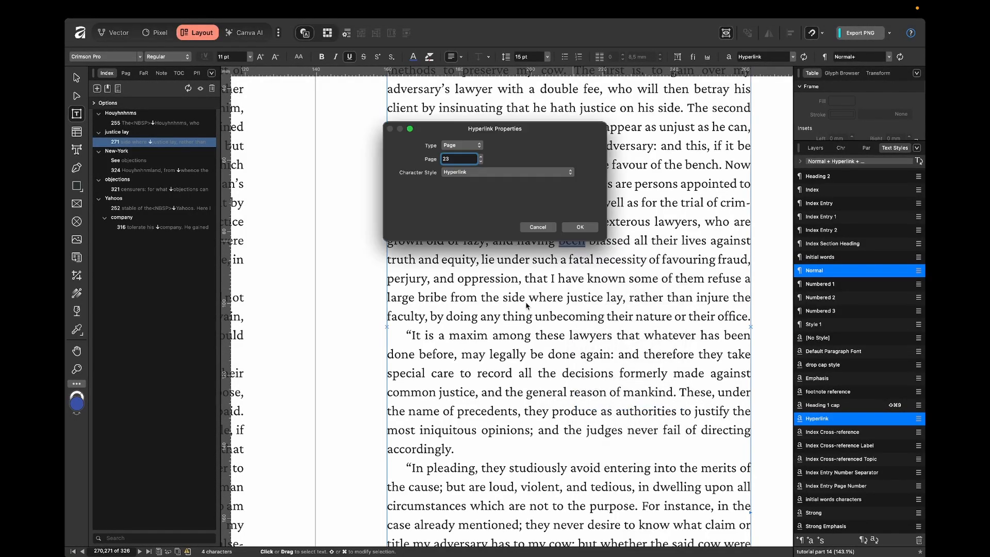
left_click(470, 146)
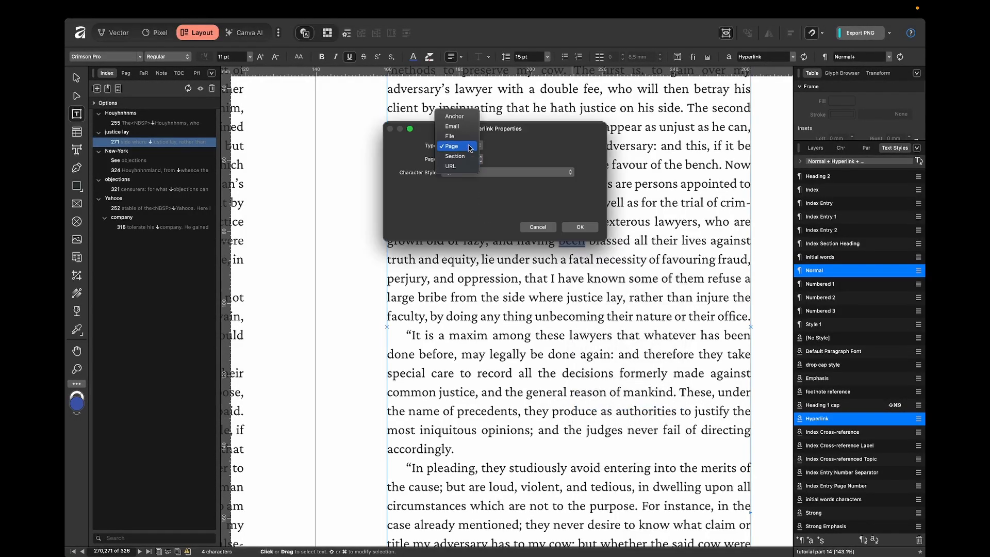
left_click(459, 117)
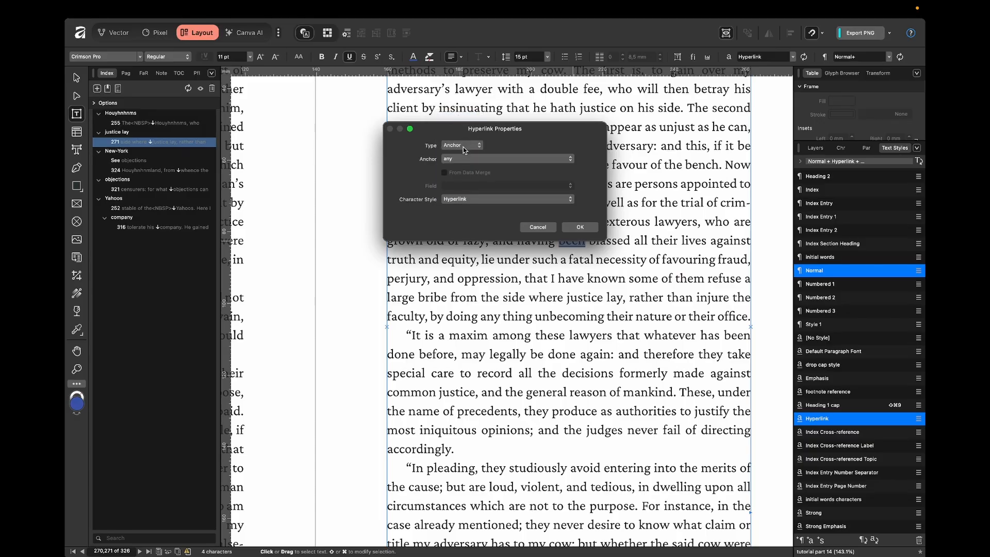
left_click(465, 161)
left_click(461, 163)
left_click(455, 159)
left_click(420, 164)
left_click(446, 158)
left_click(454, 161)
left_click(578, 229)
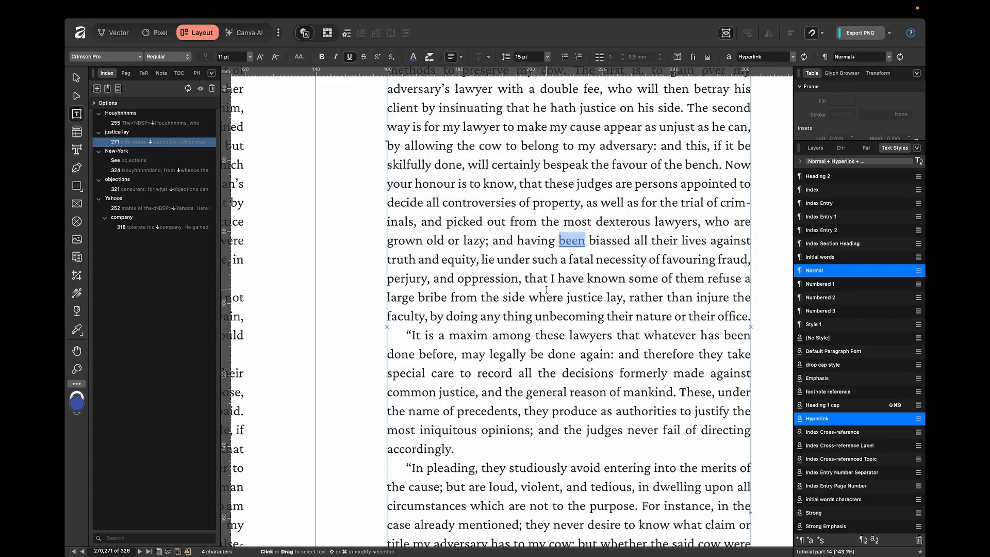
Follow the edited hyperlink on "been" to check its anchor target in the text.
right_click(566, 240)
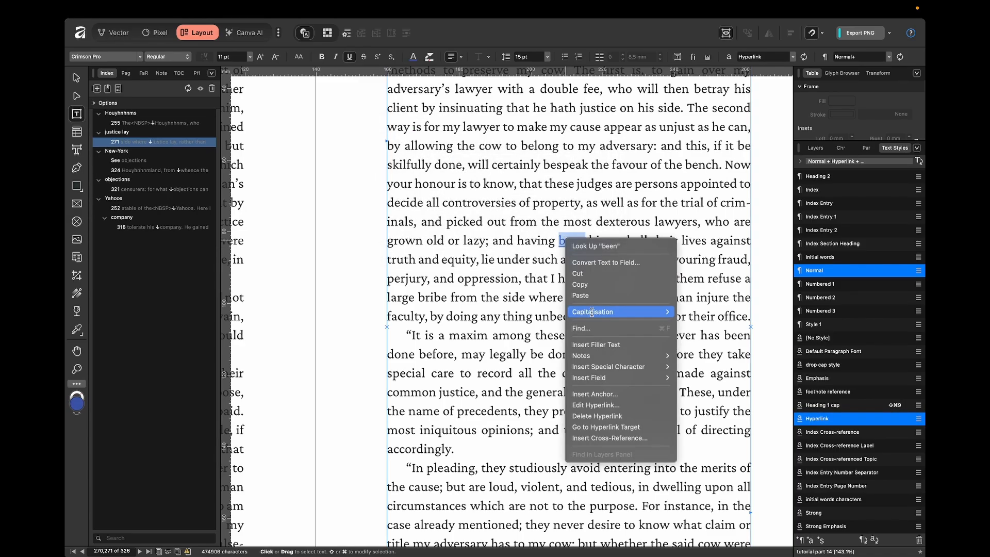
left_click(602, 427)
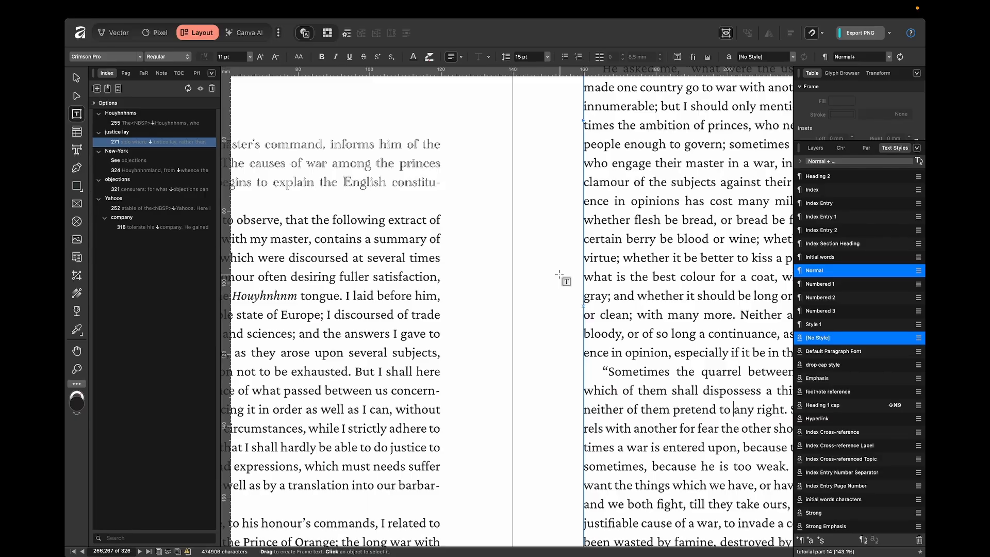
double_click(582, 317)
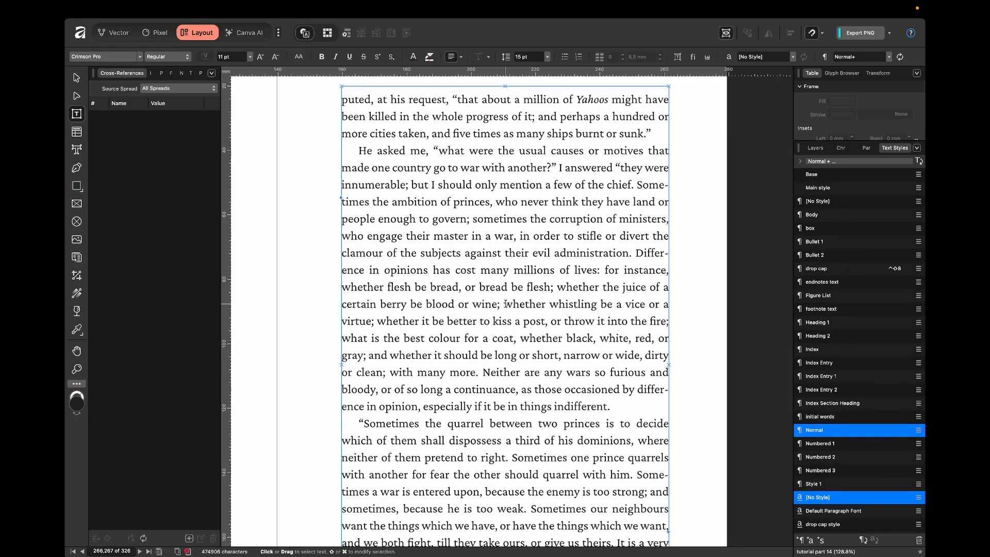
Select the word "Europe" in "which we call Europe" on page 265 and display the document's list of anchors beside the text.
scroll(505, 304, "up", 10)
scroll(505, 304, "up", 2)
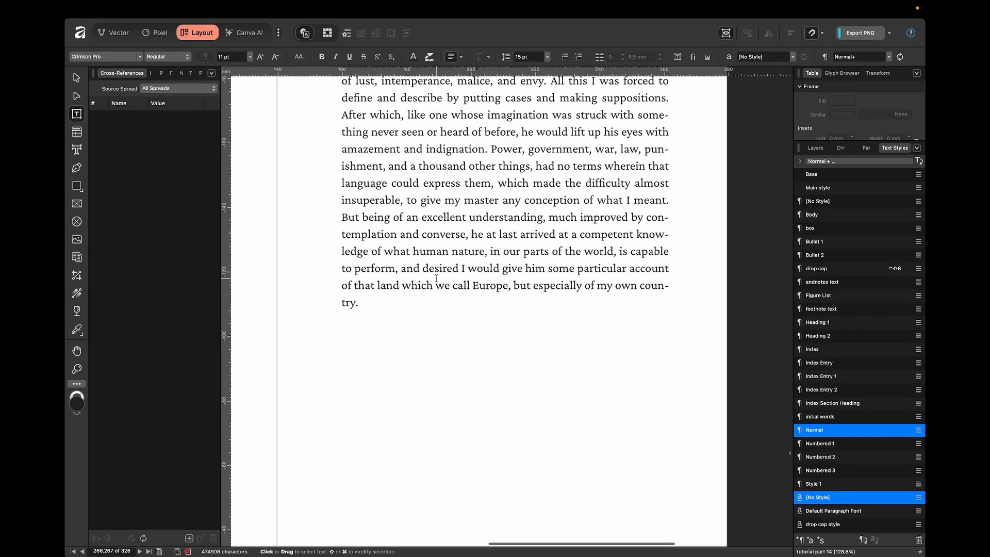
double_click(477, 285)
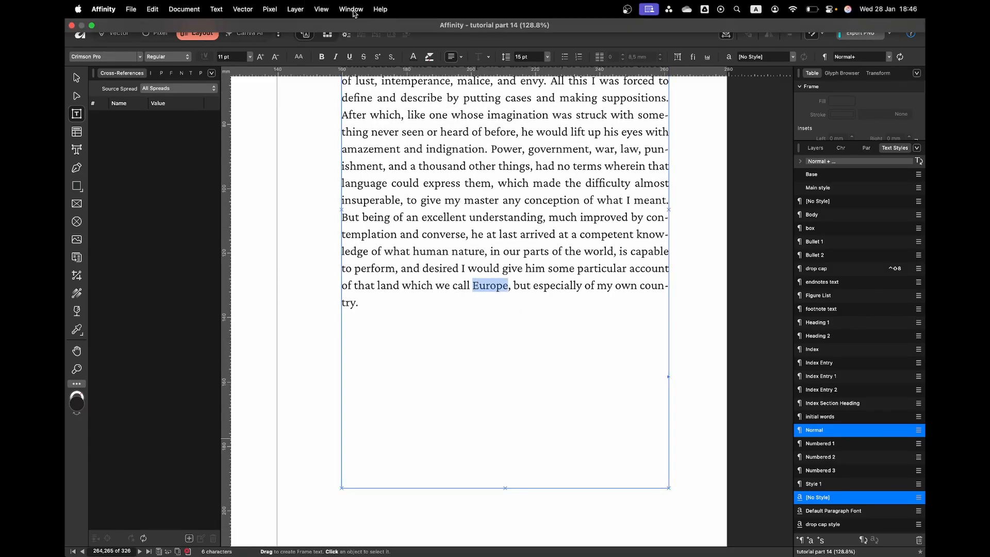
left_click(351, 9)
mouse_move(376, 224)
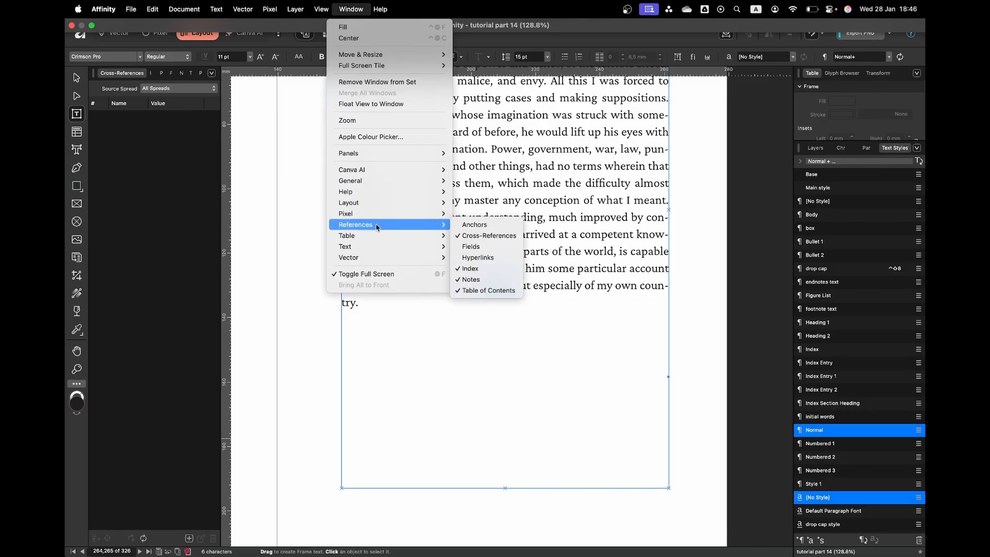
left_click(472, 224)
left_click_drag(453, 148, 198, 212)
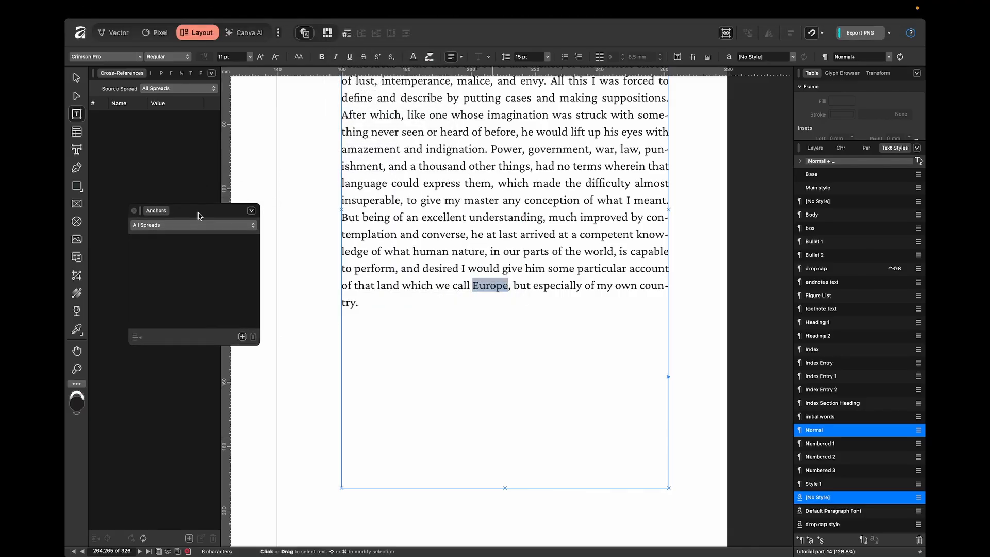
Insert an anchor named Europe at the selected word, with Export as Bookmark turned off.
left_click(241, 336)
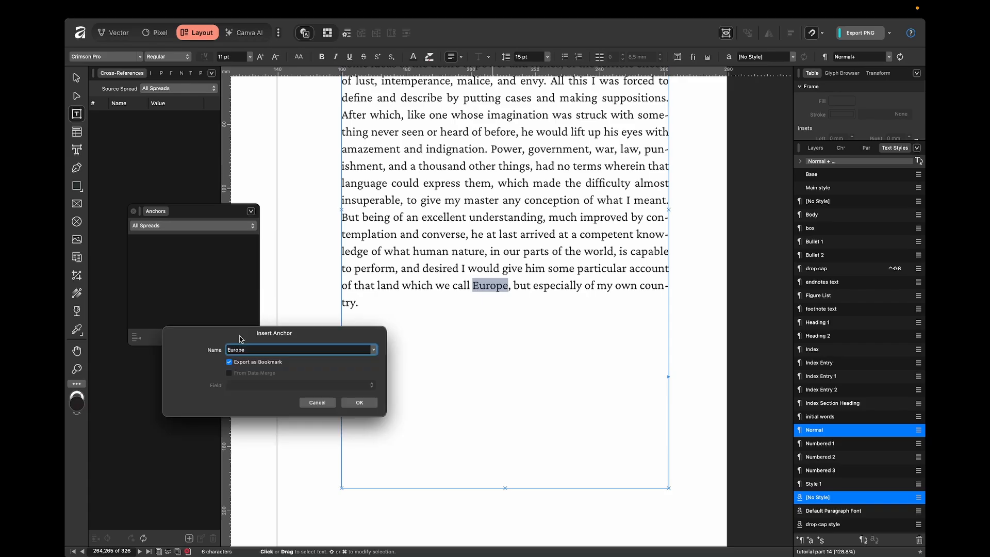
left_click(252, 363)
left_click(360, 403)
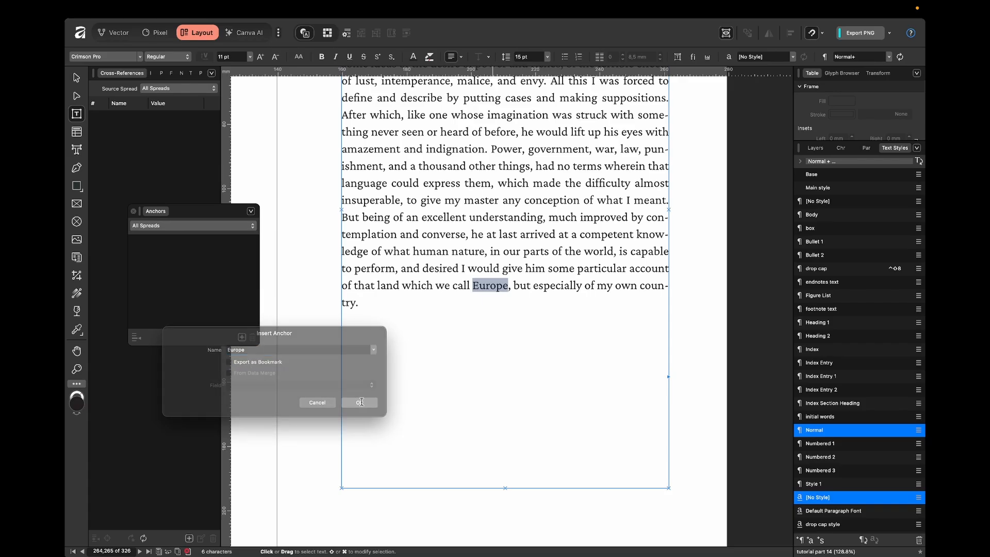
left_click(518, 286)
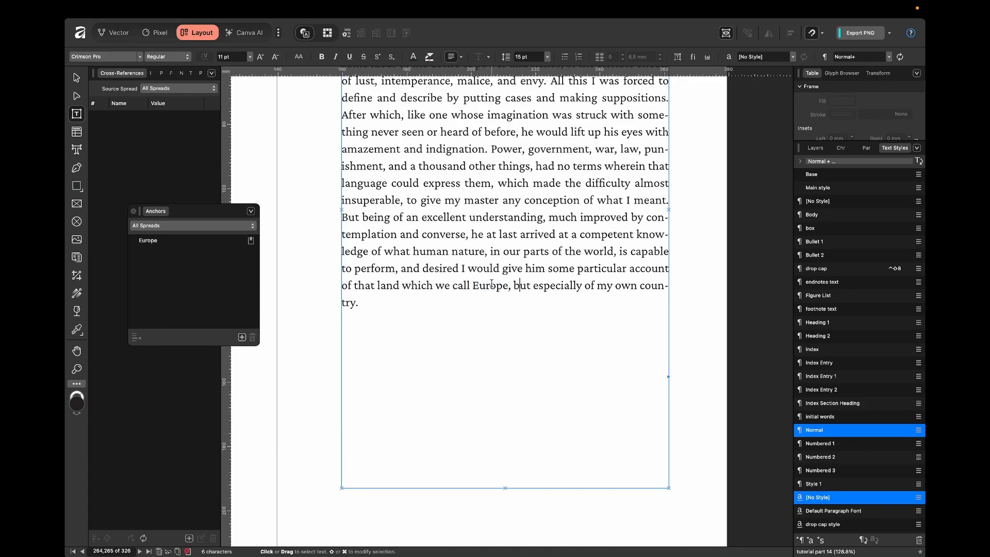
Add a space after "things indifferent" on page 267 and start inserting a cross-reference there.
scroll(469, 283, "up", 3)
scroll(469, 283, "down", 3)
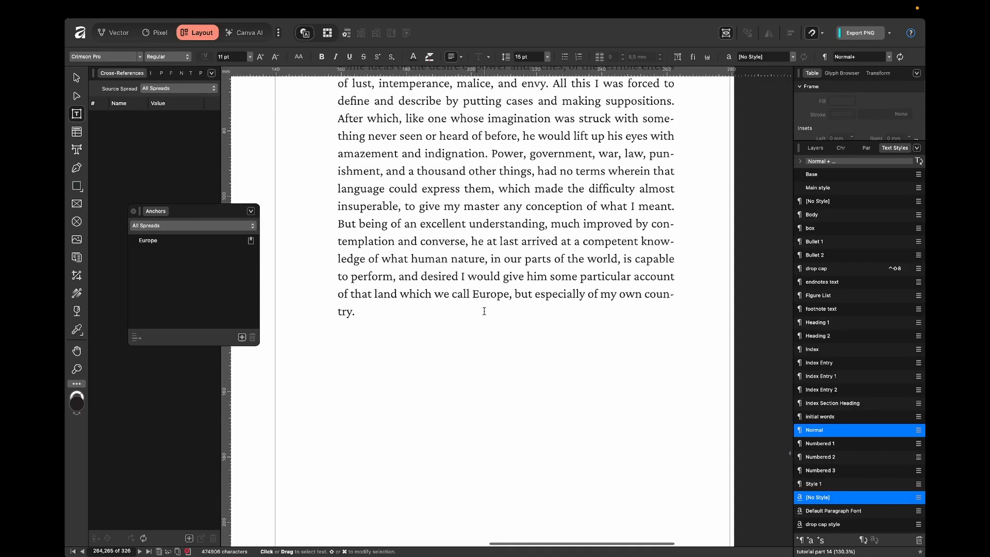
scroll(480, 299, "down", 5)
scroll(484, 312, "down", 5)
left_click(622, 220)
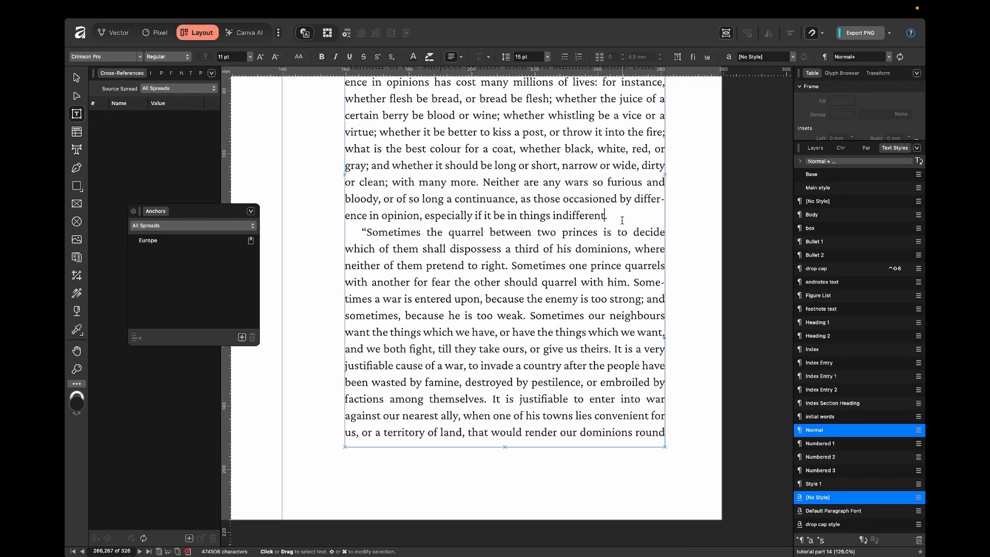
scroll(623, 220, "up", 1)
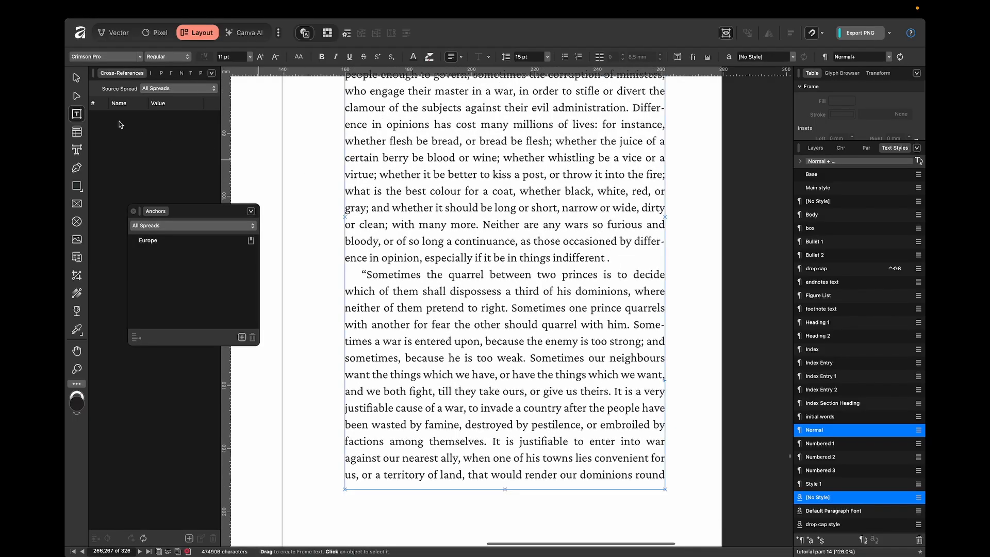
left_click(189, 539)
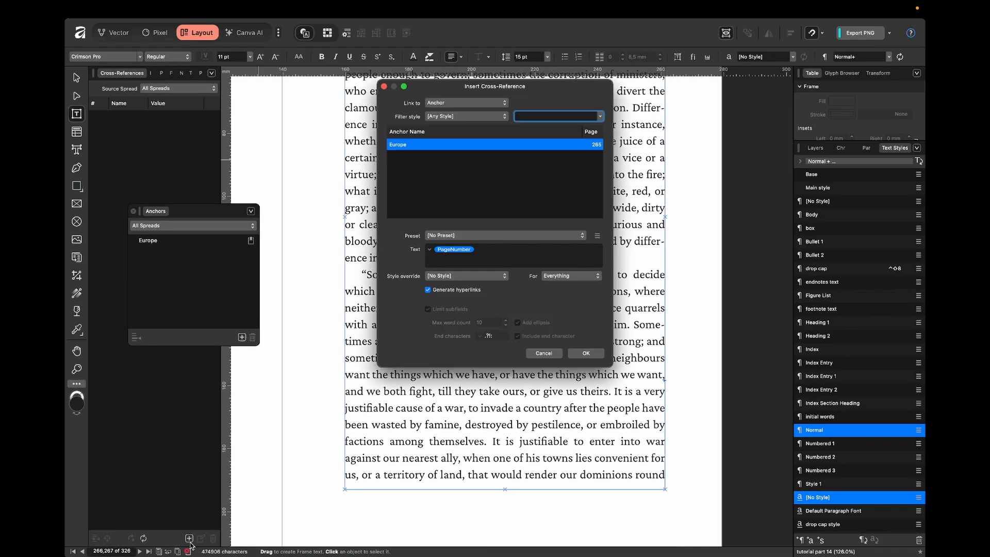
Examine the paragraphs and index marks available as cross-reference targets, and return the link type to Anchor.
left_click(470, 103)
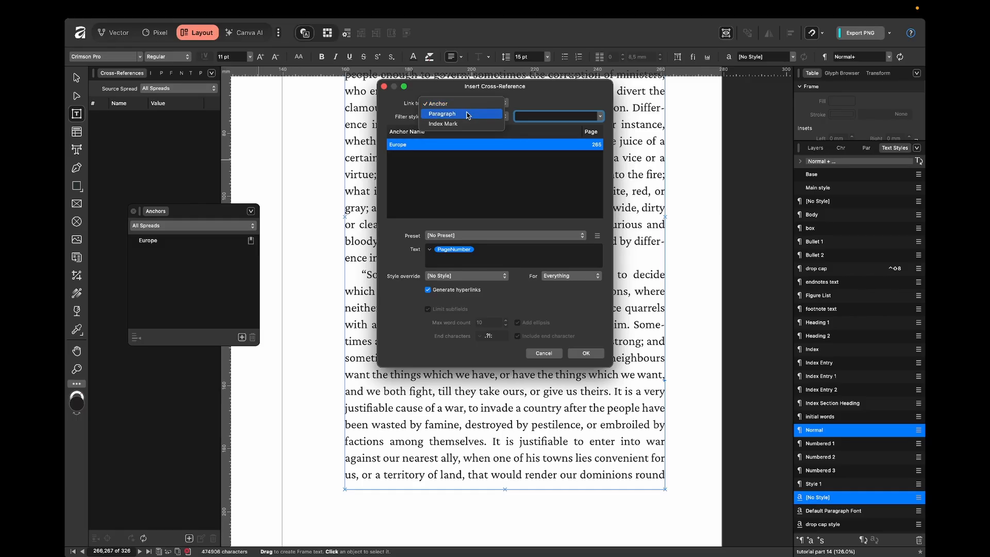
left_click(468, 115)
scroll(476, 181, "down", 10)
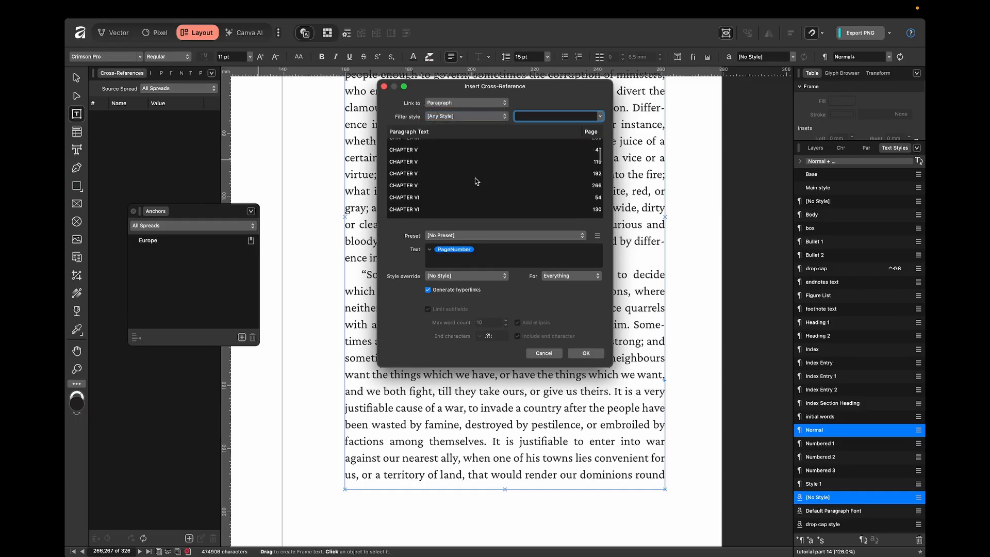
scroll(477, 180, "down", 10)
left_click(470, 103)
left_click(466, 117)
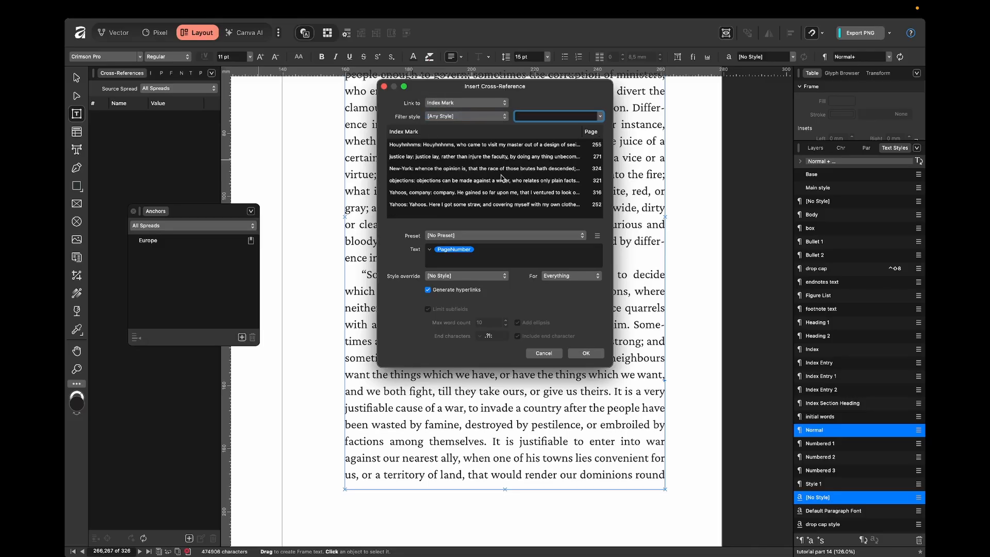
left_click(456, 104)
left_click(444, 84)
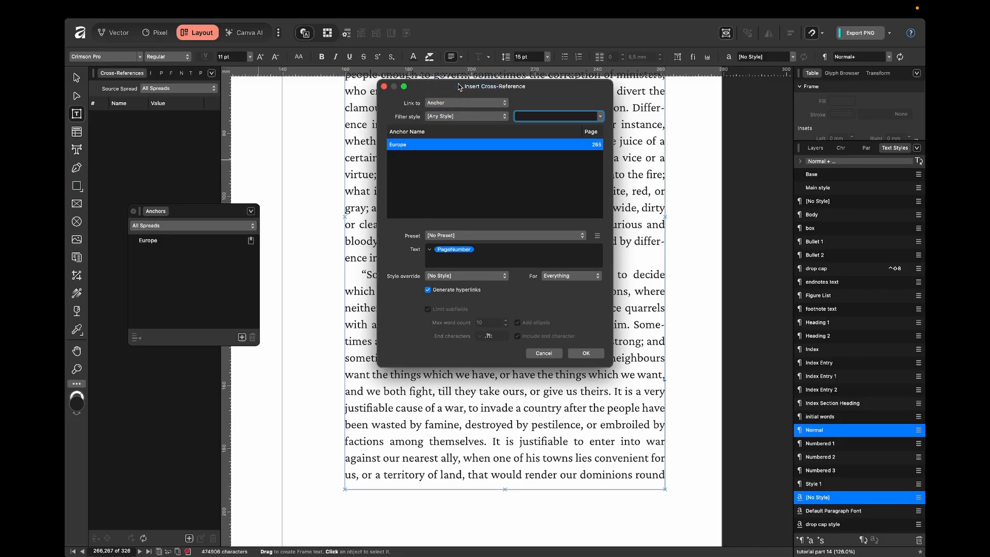
Insert a cross-reference to the Europe anchor with the text "(See page <PageNumber>)" after "things indifferent" on page 267.
left_click(398, 145)
left_click(479, 236)
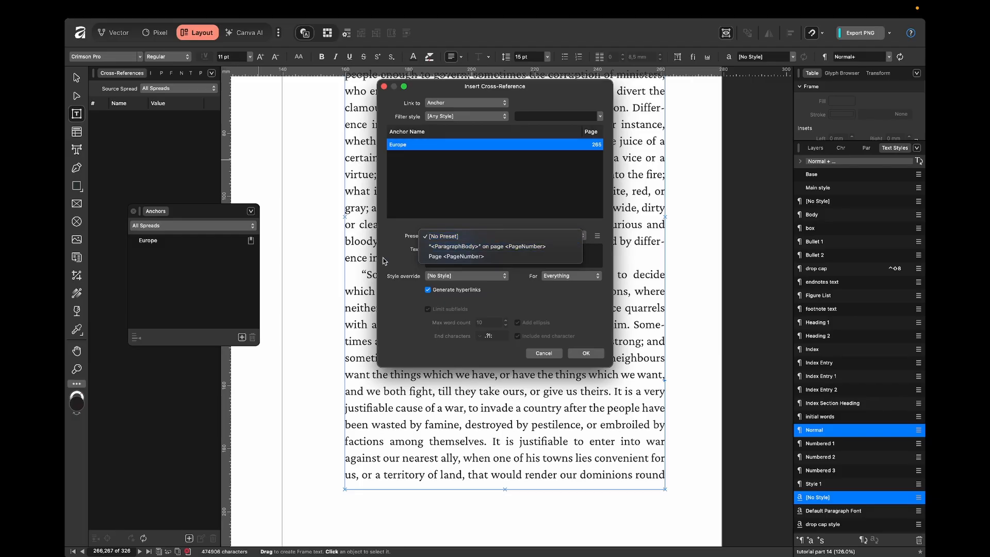
left_click(453, 256)
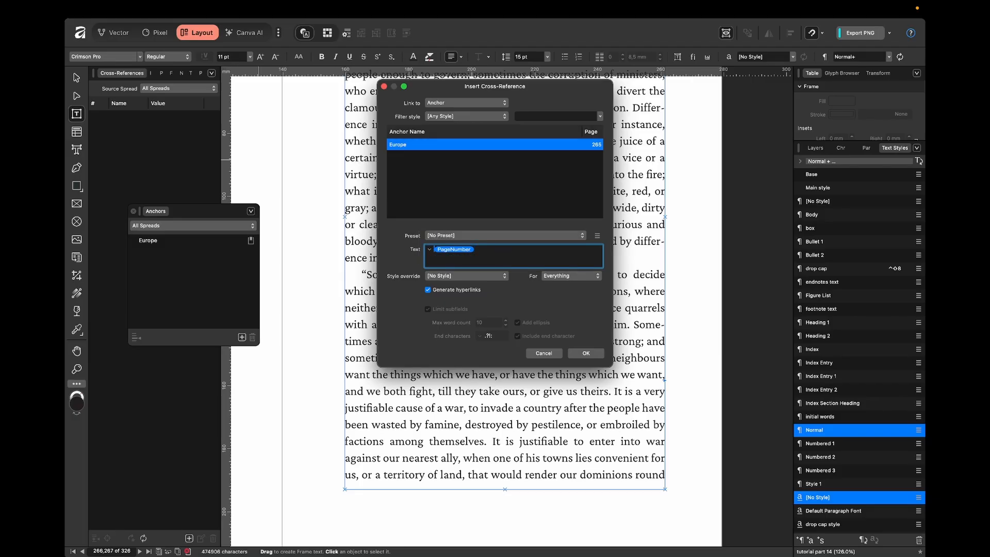
type("See oage")
left_click(449, 248)
key("BackSpace")
type("p(")
left_click(596, 236)
left_click(524, 256)
left_click(584, 354)
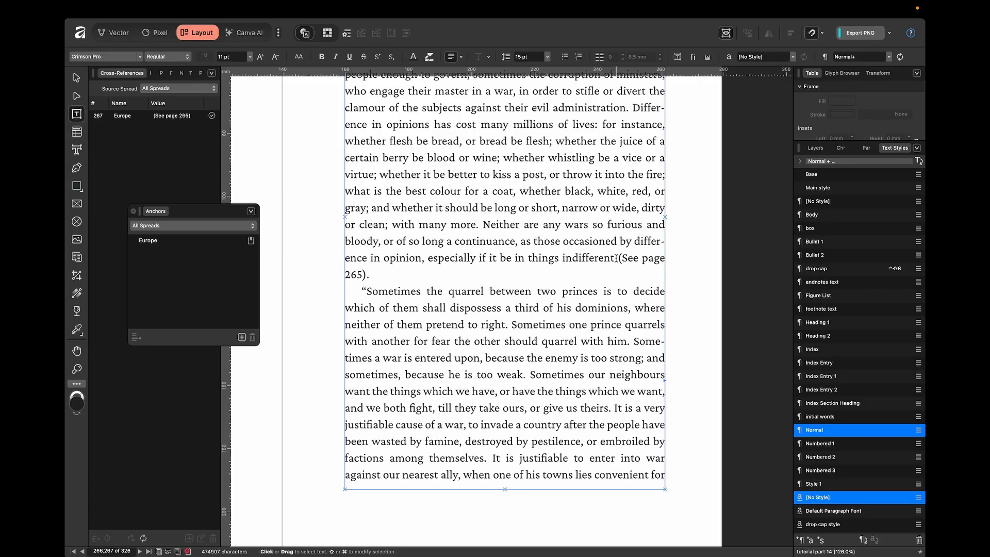
Locate the Europe cross-reference in the text and follow it to its target anchor on page 265.
scroll(510, 253, "up", 15)
scroll(508, 249, "up", 10)
scroll(507, 232, "down", 20)
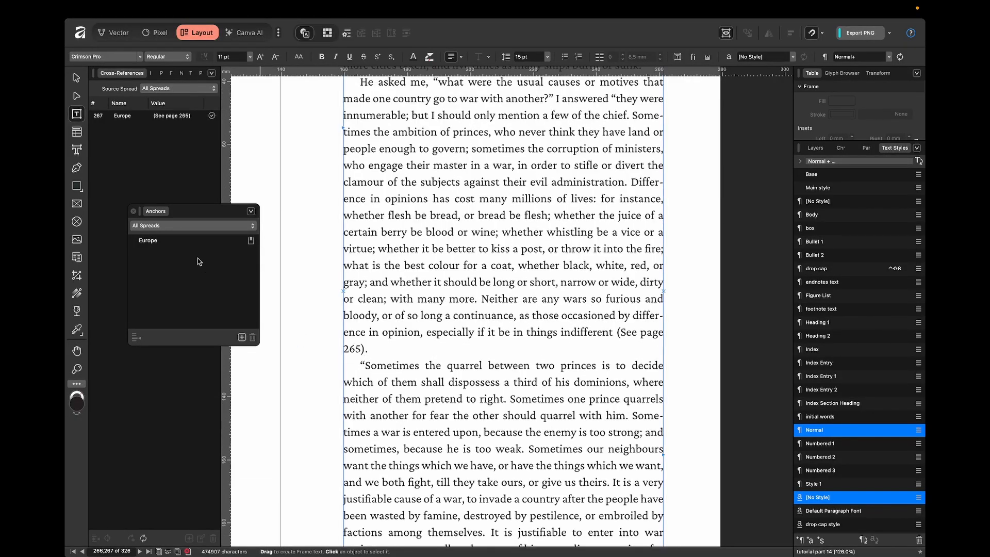
left_click(168, 243)
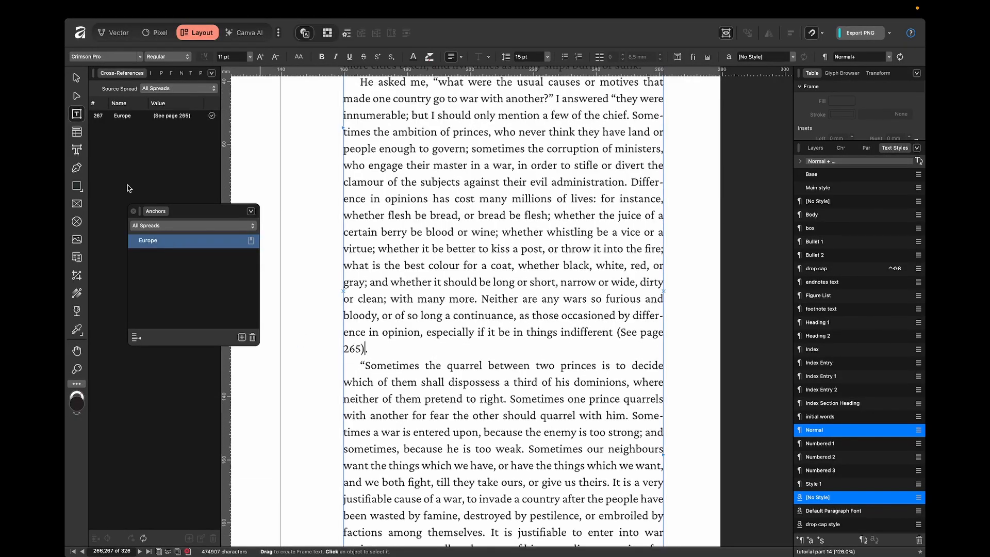
left_click(128, 119)
left_click(95, 540)
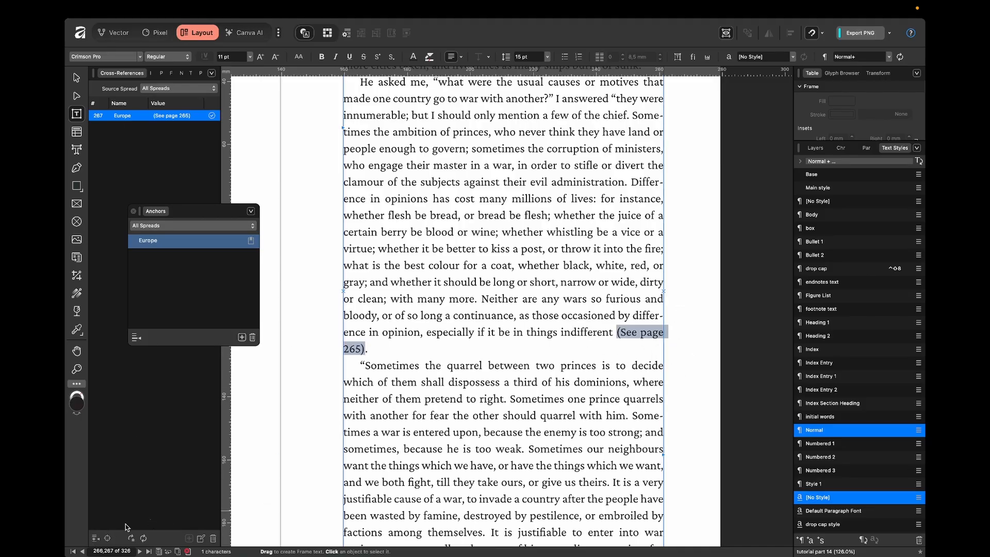
left_click(108, 539)
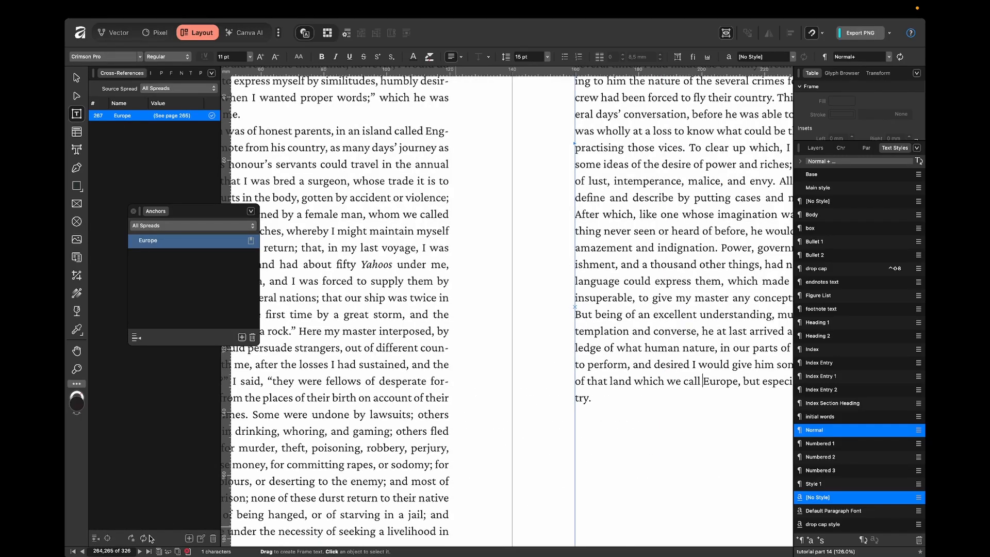
Copy the anchored word "Europe" after "which we call" on page 265 and delete it from the sentence.
scroll(673, 395, "right", 2)
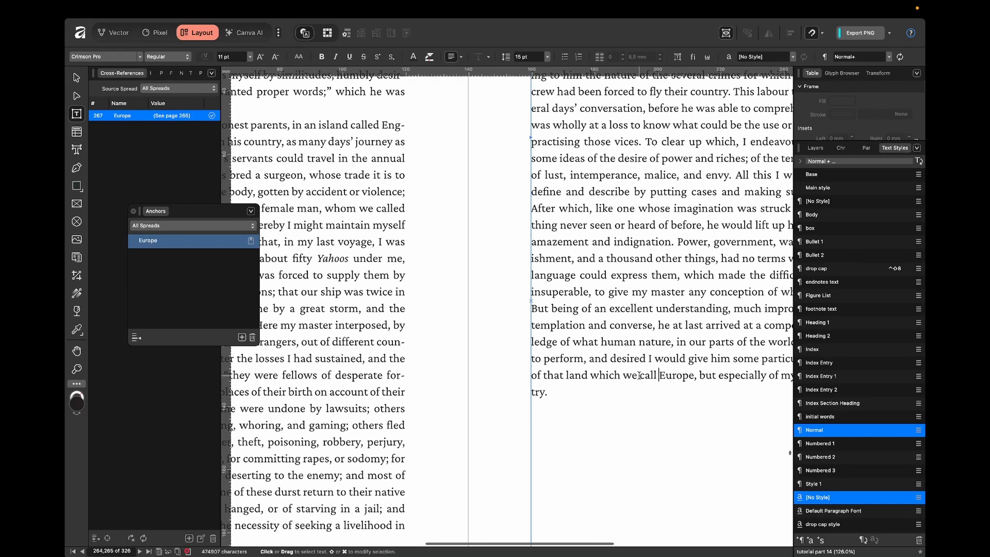
scroll(637, 375, "right", 6)
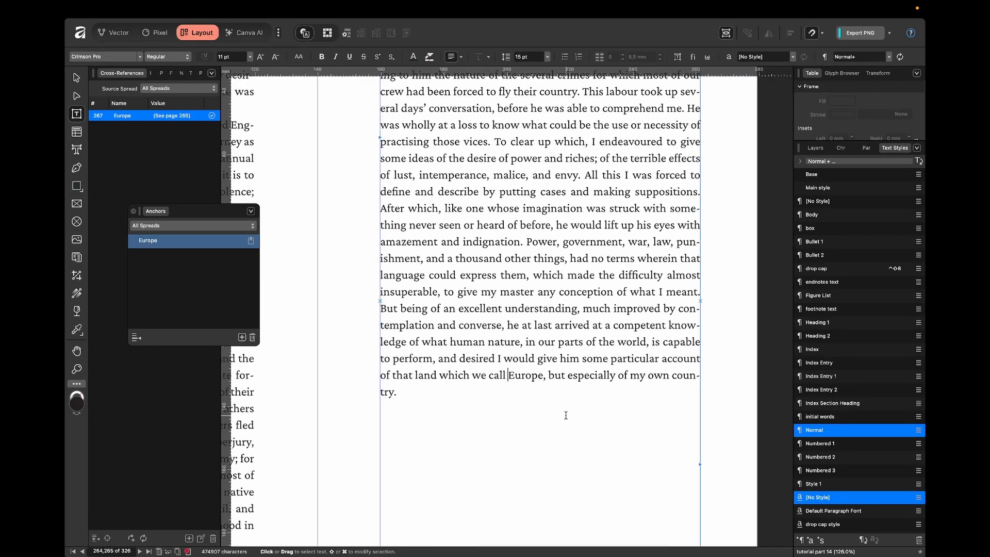
key("shift+Right")
key("shift+Right")
key("shift+Right")
key("shift+Right")
key("shift+Right")
key("shift+Right")
key("ctrl+c")
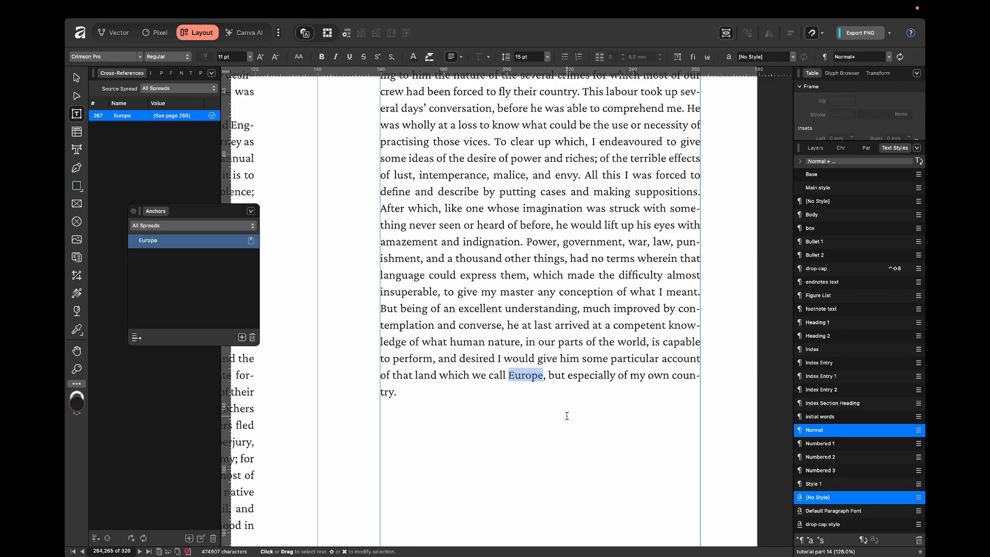
key("BackSpace")
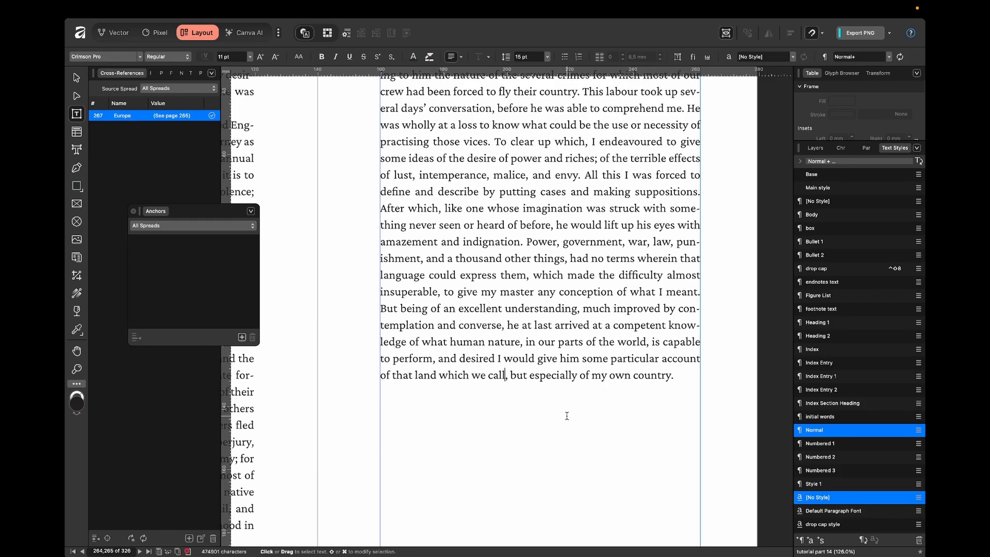
Paste the copied word "Europe" with its anchor after "before I came hither" on page 263.
scroll(567, 415, "up", 10)
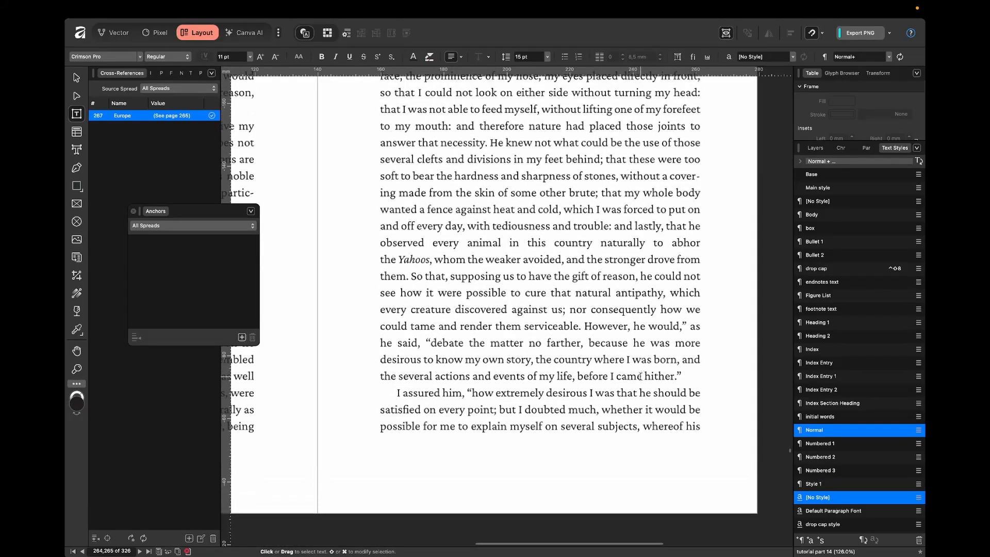
left_click(668, 374)
key("ctrl+v")
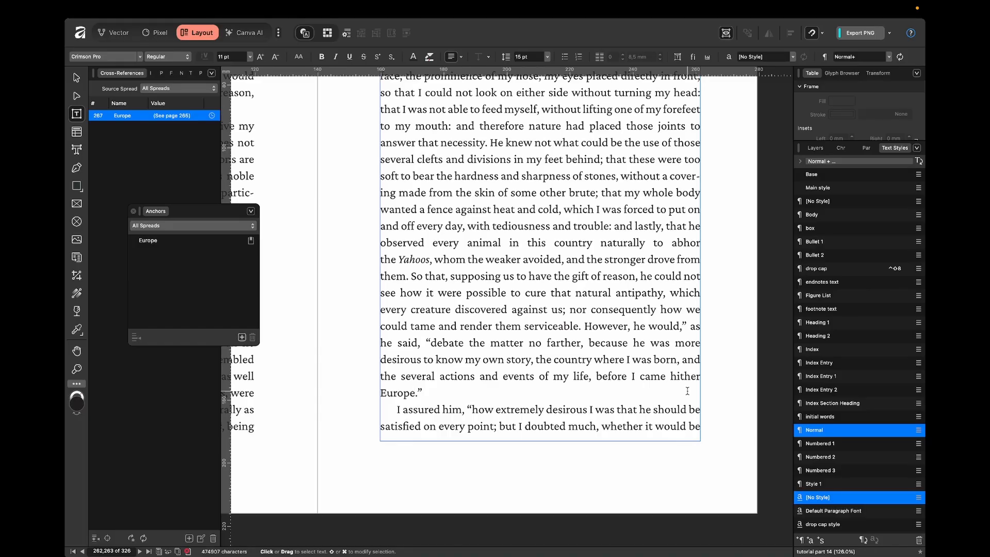
Return to the Europe cross-reference on page 267 and update it to match the moved anchor.
scroll(572, 332, "down", 15)
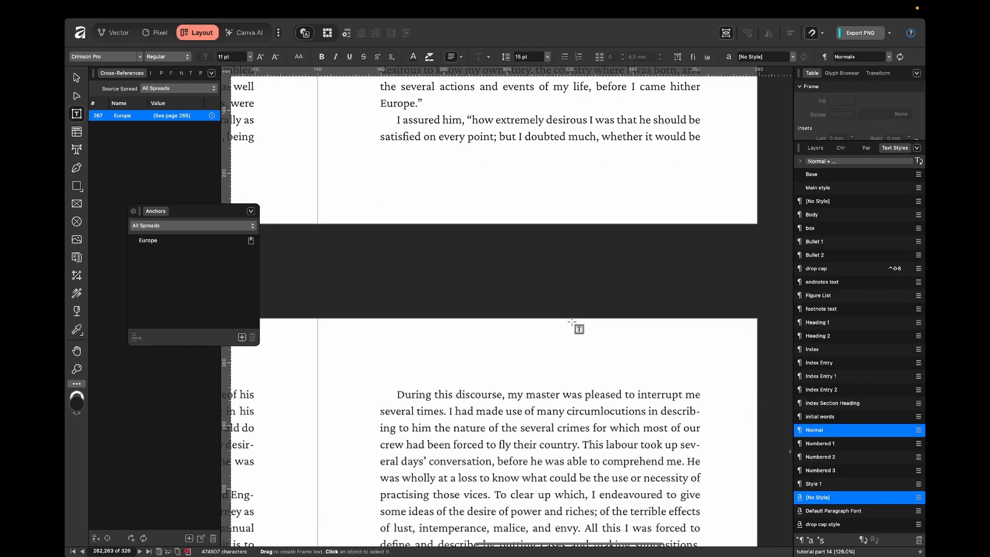
scroll(597, 310, "down", 5)
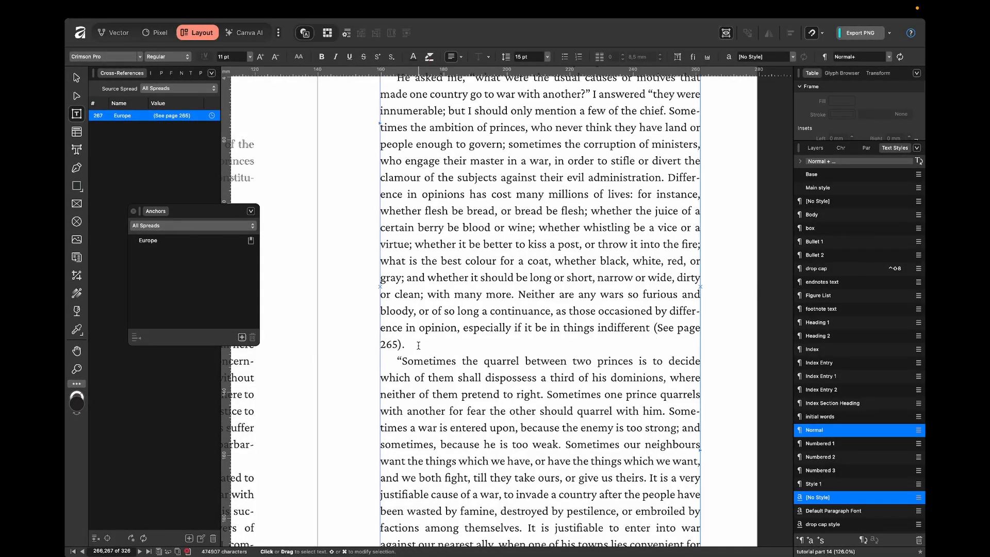
left_click(154, 127)
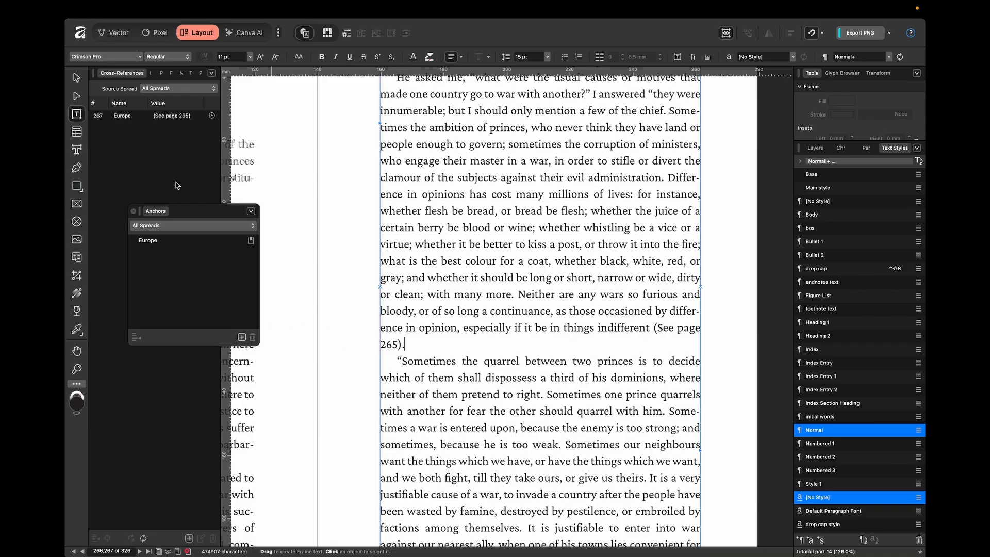
left_click(145, 118)
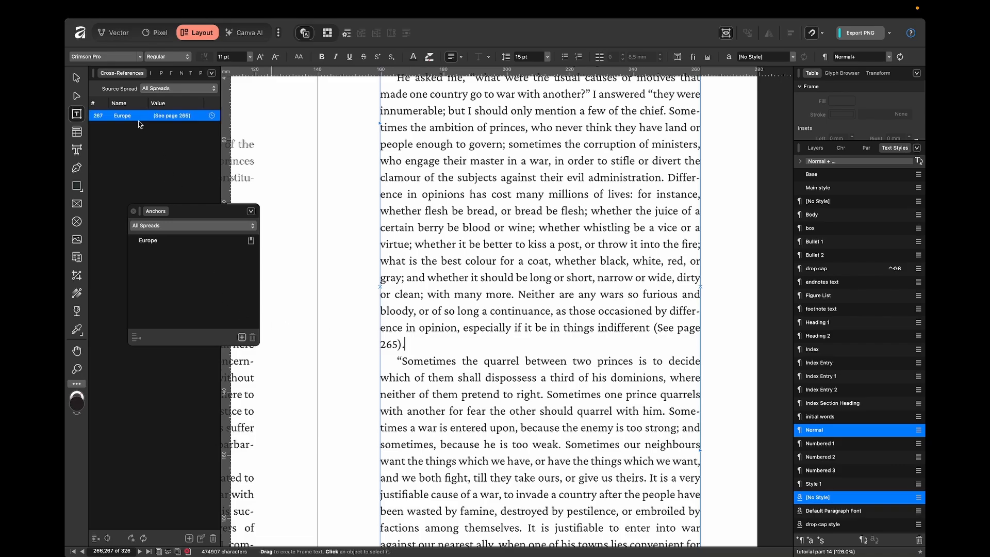
left_click(144, 539)
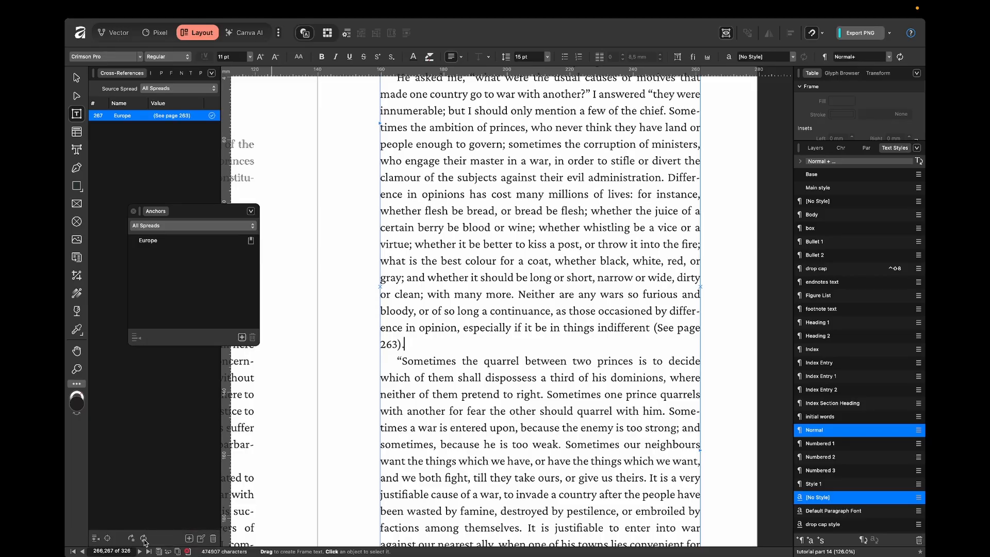